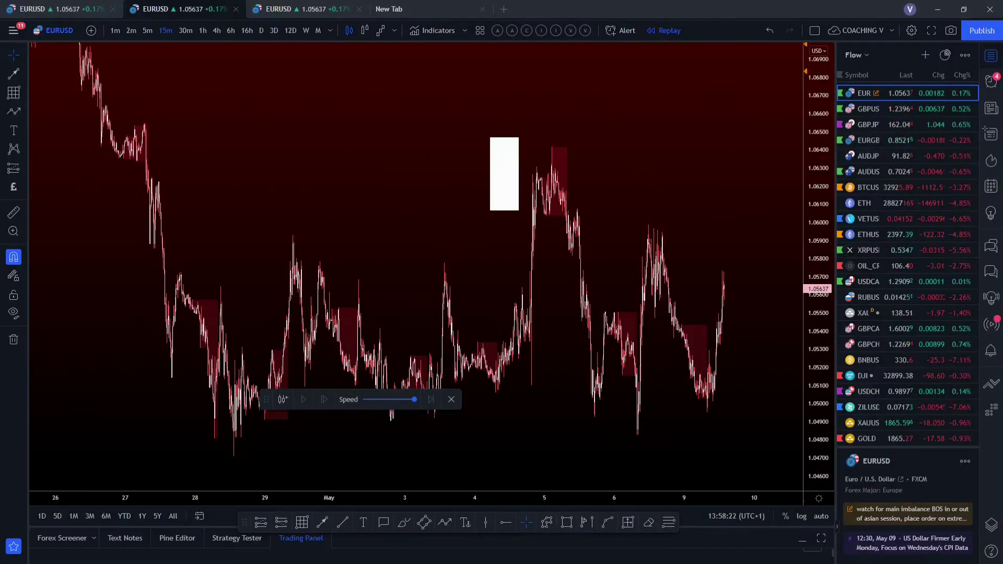
Move the replay toolbar up to the top of the chart, clear of the price candles.
left_click_drag(265, 399, 230, 40)
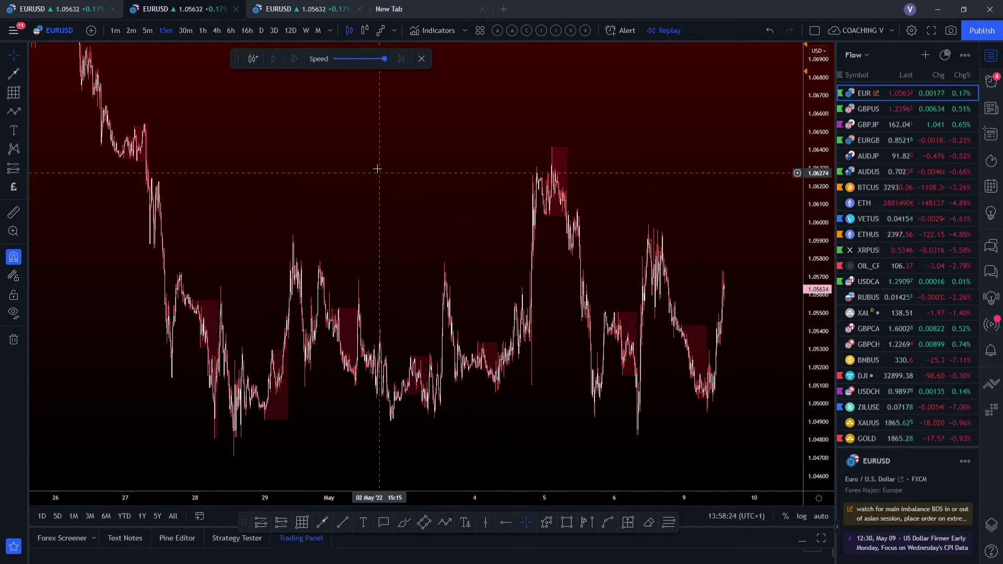
Switch EURUSD to 1-hour candles and pan across the 20 Apr–9 May price action.
left_click(203, 31)
scroll(728, 248, "up", 5)
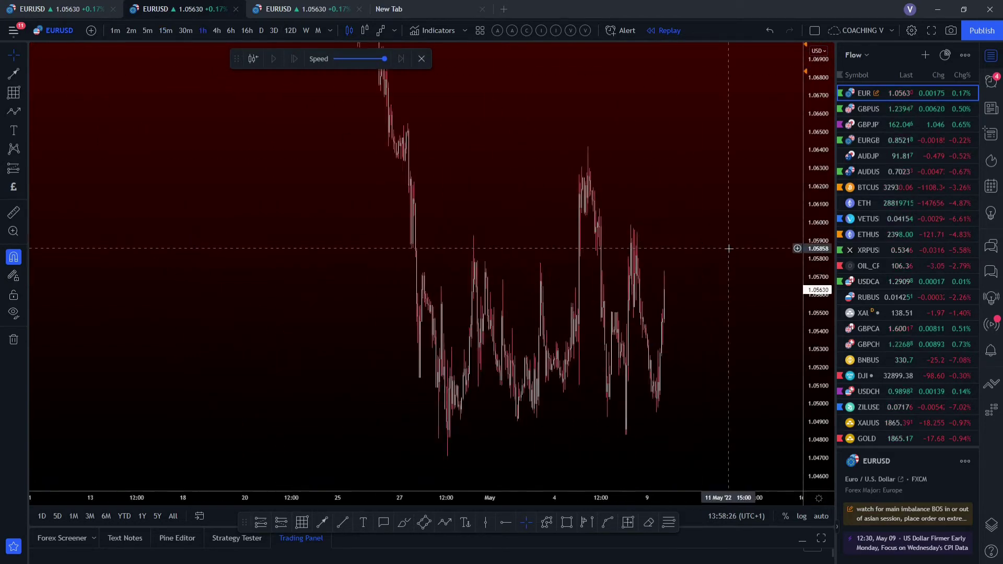
left_click_drag(236, 137, 283, 245)
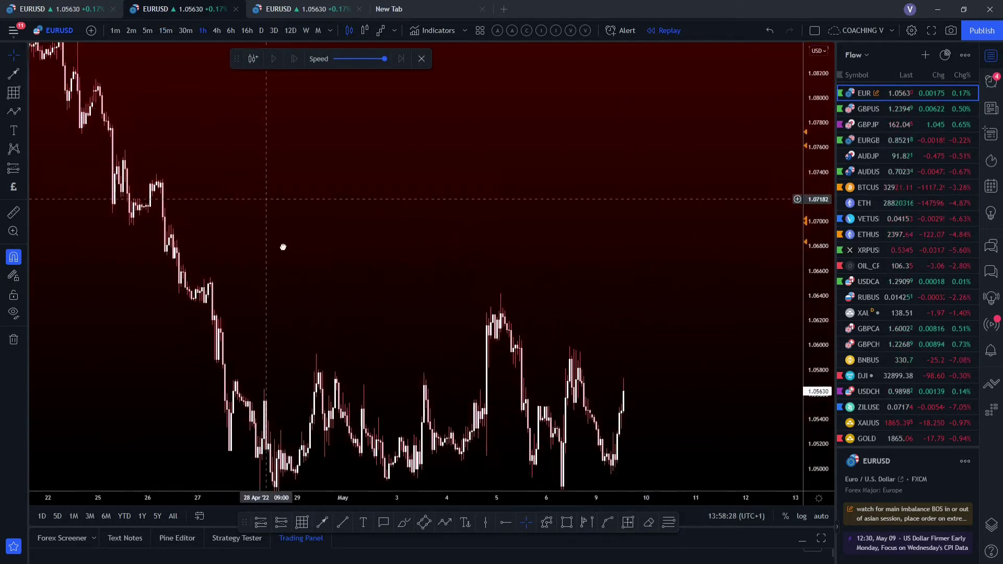
left_click_drag(188, 300, 150, 179)
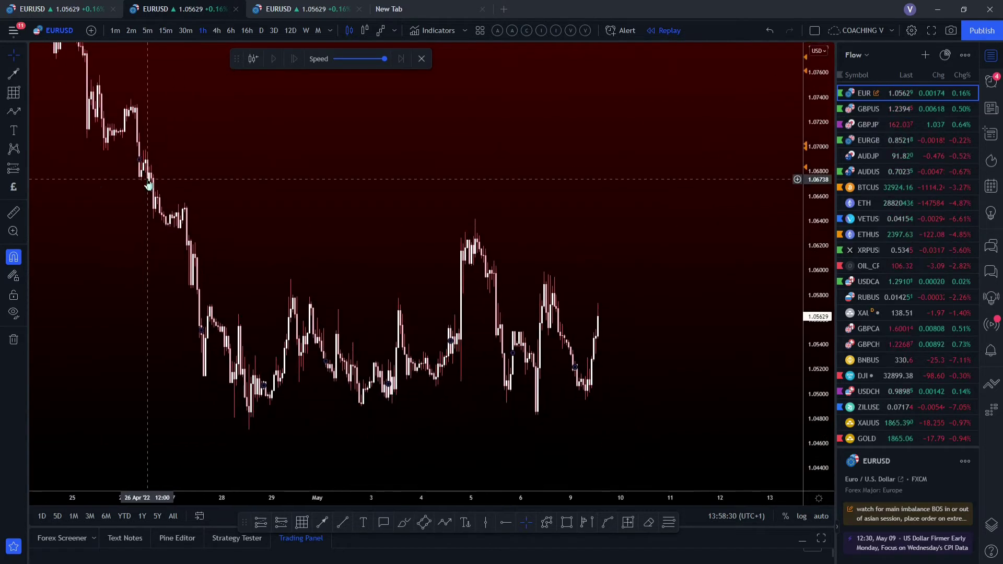
scroll(564, 212, "down", 4)
left_click_drag(519, 143, 638, 318)
left_click_drag(436, 125, 556, 224)
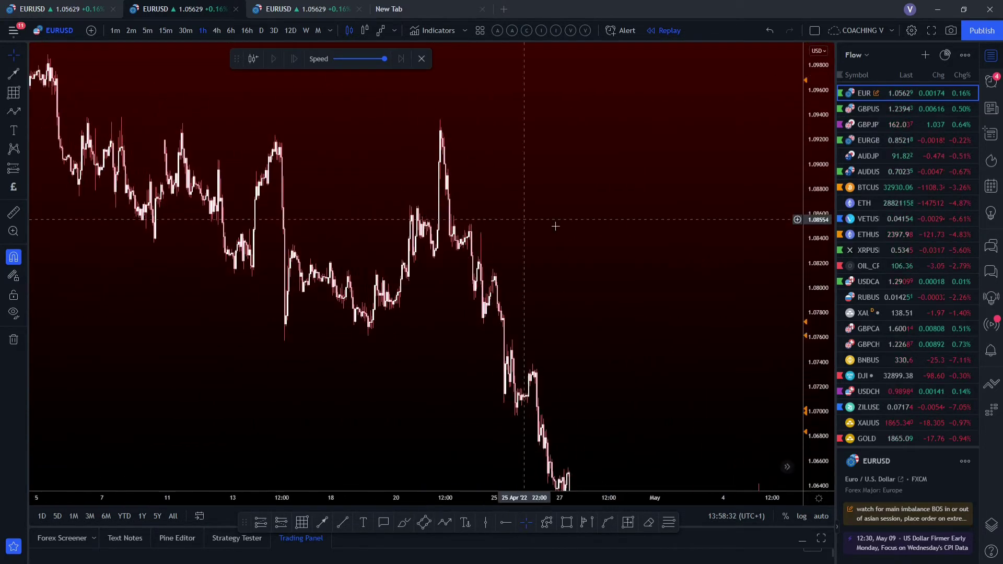
scroll(578, 224, "up", 3)
scroll(450, 222, "down", 3)
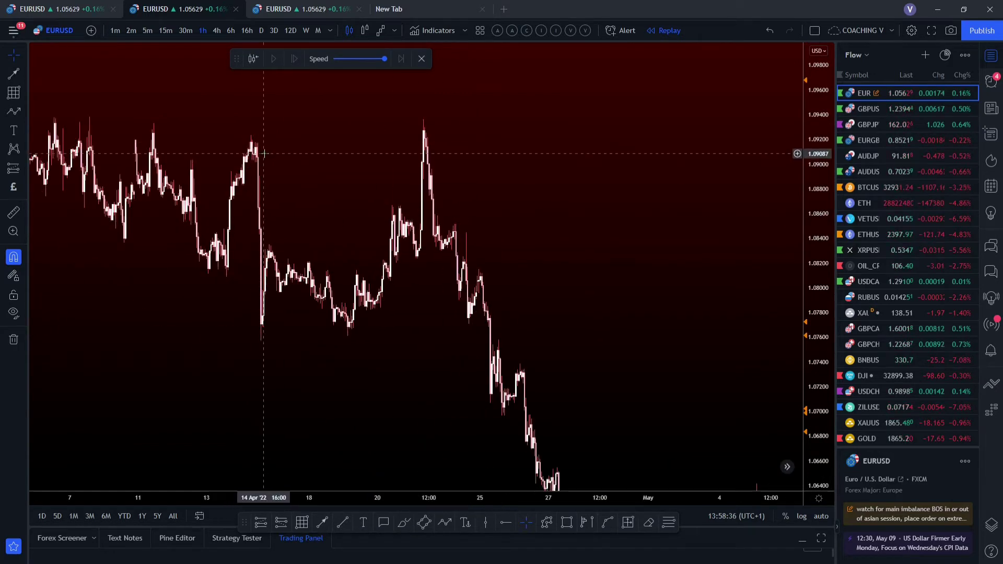
scroll(459, 208, "up", 3)
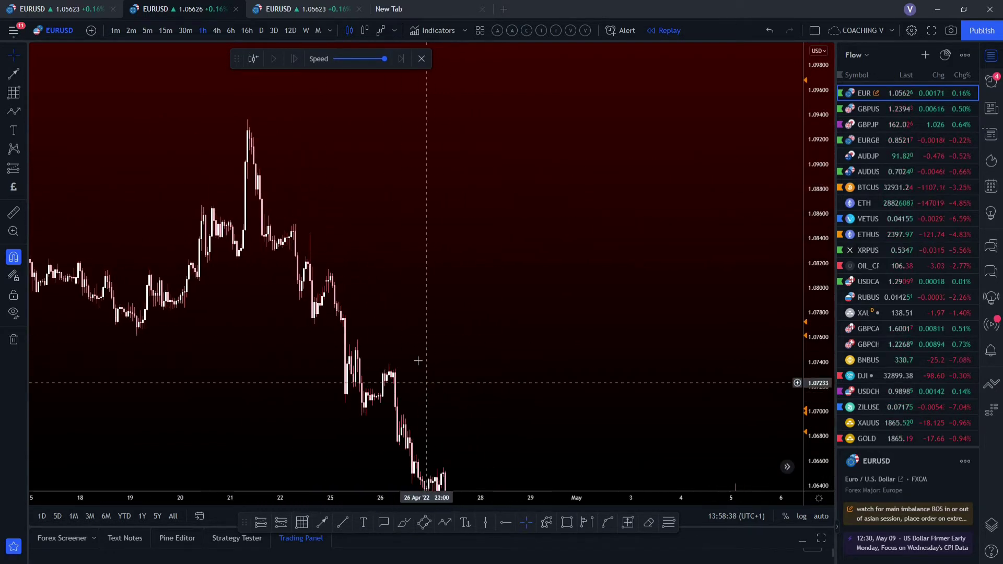
left_click_drag(426, 383, 339, 195)
left_click_drag(417, 329, 363, 238)
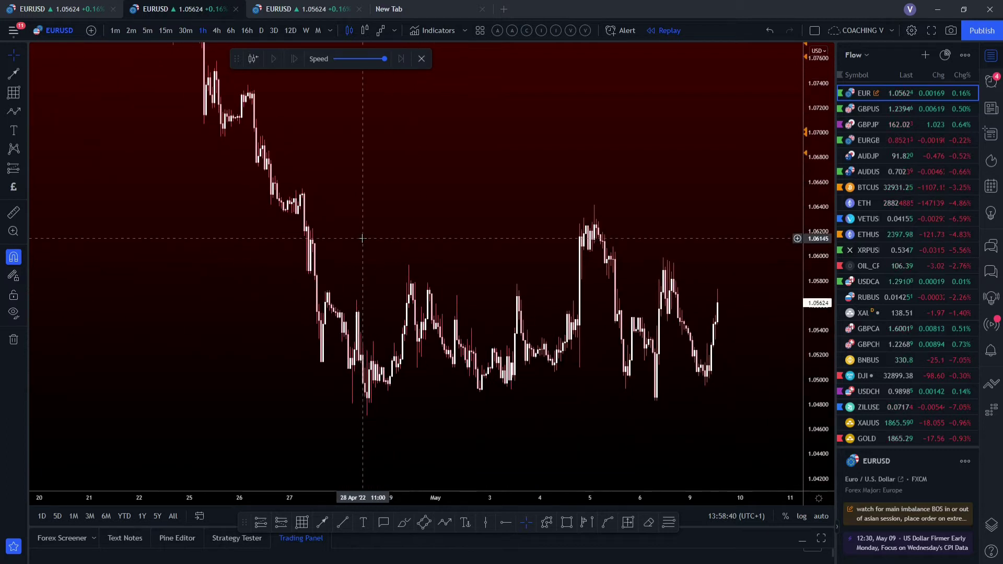
scroll(335, 236, "up", 4)
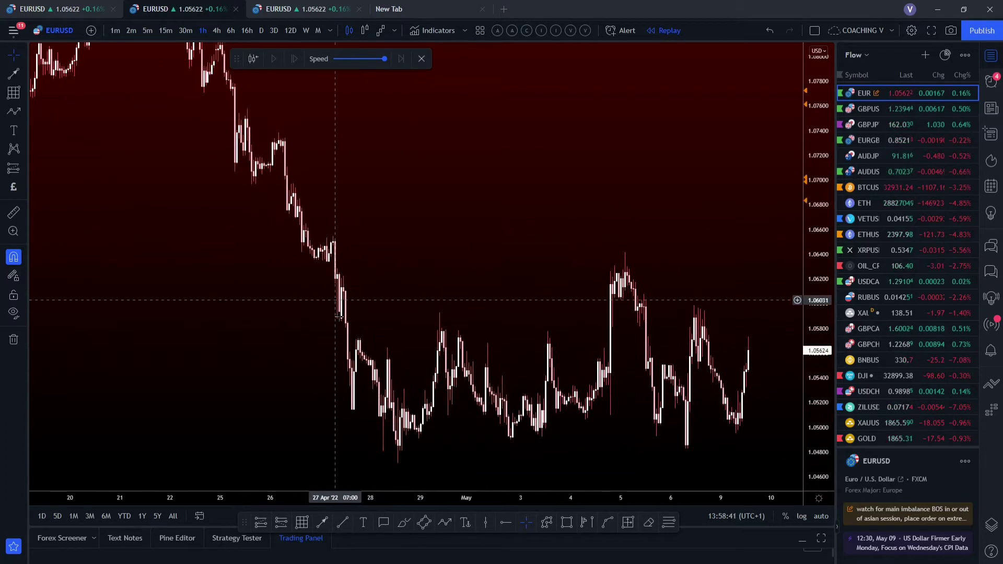
Apply the saved imbalance template and frame the late-April candles.
left_click(556, 30)
left_click_drag(373, 251, 452, 266)
scroll(695, 350, "up", 4)
left_click_drag(817, 439, 818, 183)
left_click_drag(378, 358, 531, 300)
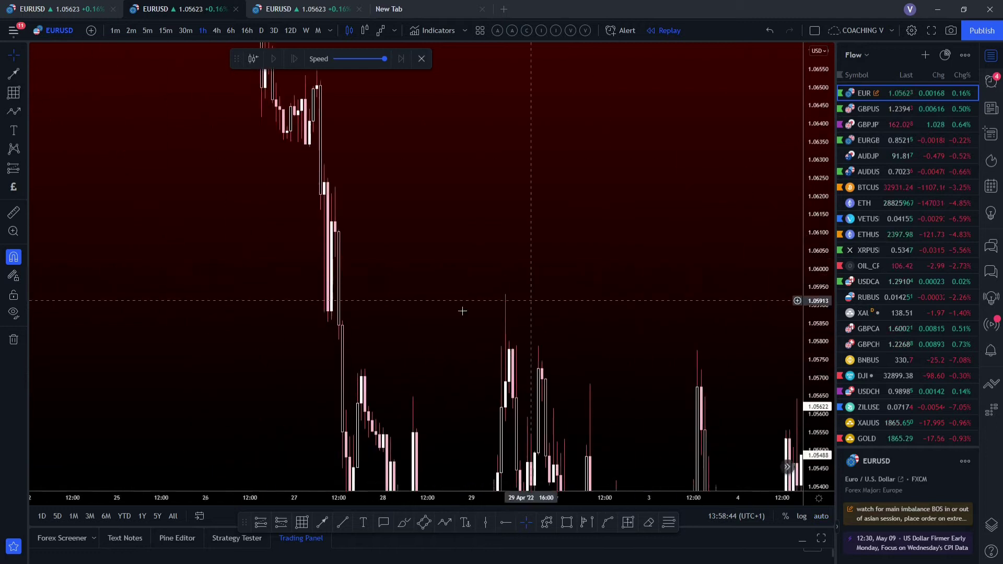
scroll(462, 311, "up", 2)
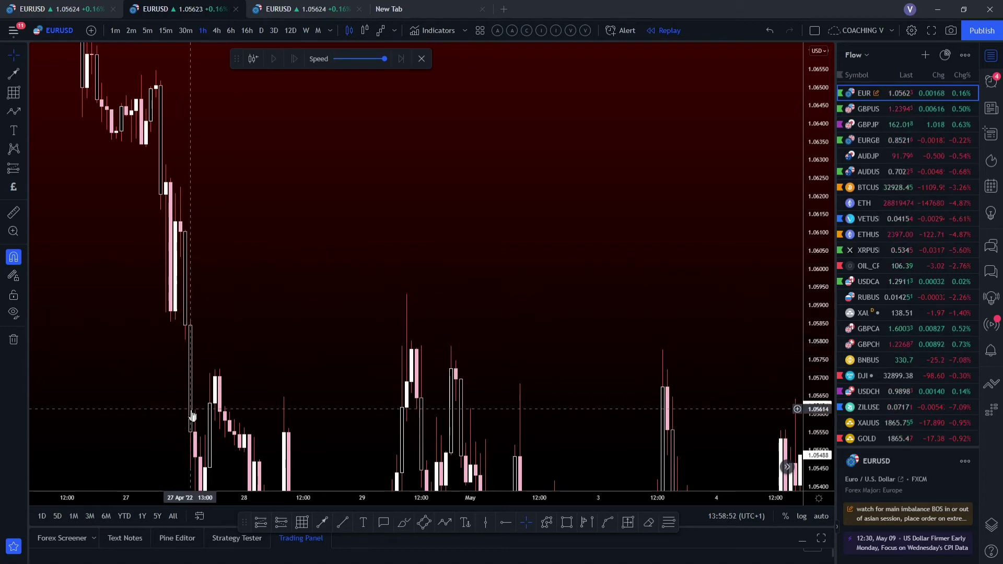
Pan back to the higher-priced 21–25 Apr candles and their highs.
left_click_drag(268, 249, 340, 367)
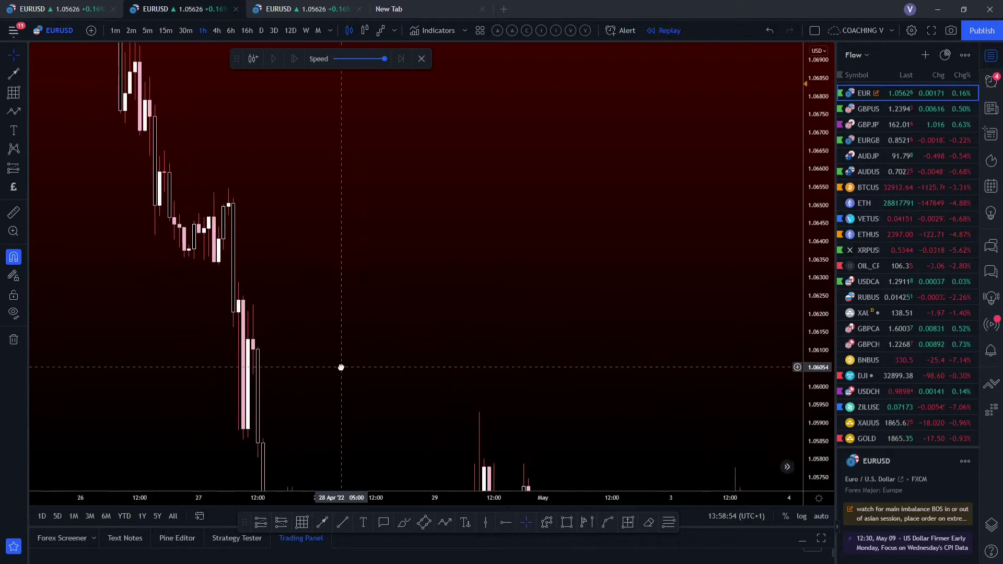
left_click_drag(240, 291, 235, 262)
left_click_drag(229, 219, 312, 293)
right_click(312, 293)
left_click_drag(326, 167, 367, 335)
left_click_drag(333, 209, 448, 319)
Compress the price scale to show the decline toward 28 Apr.
left_click_drag(631, 210, 586, 316)
left_click_drag(813, 304, 815, 415)
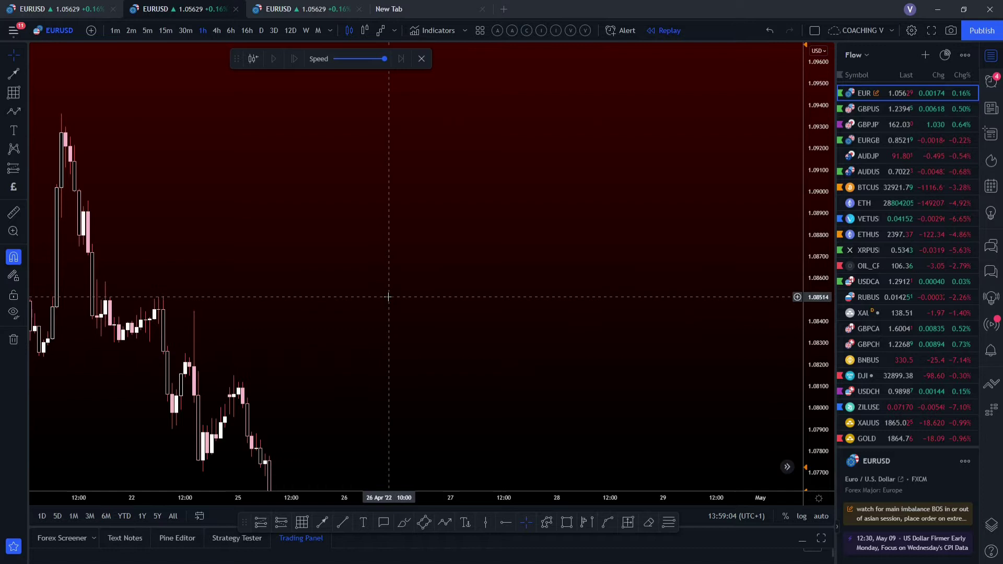
scroll(387, 298, "down", 4)
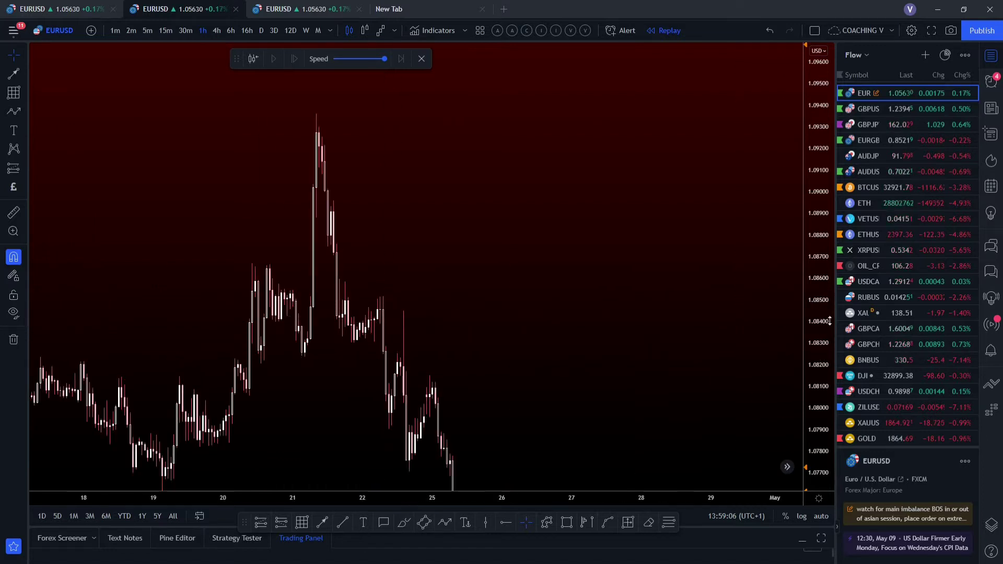
left_click_drag(828, 320, 826, 448)
left_click_drag(697, 367, 557, 281)
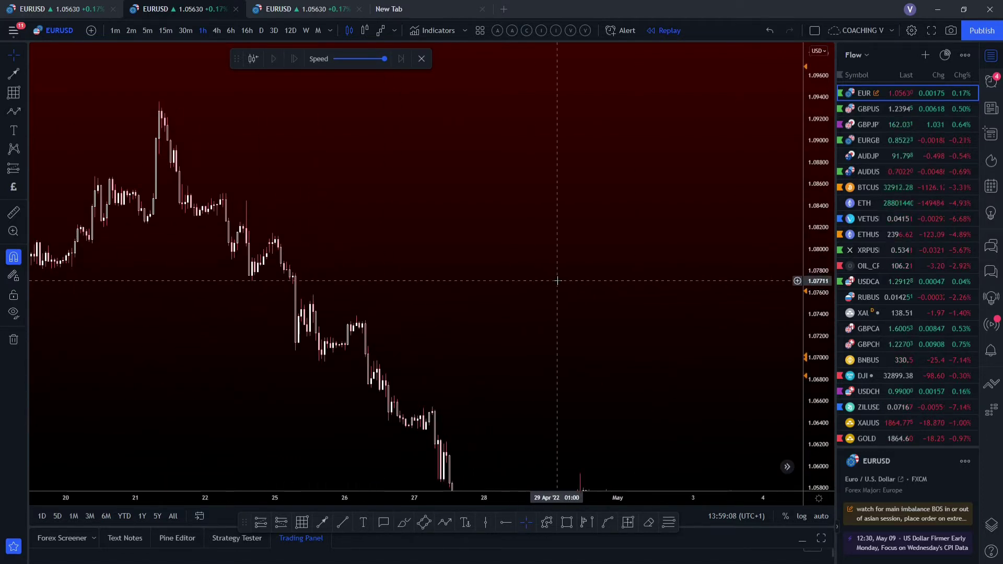
scroll(561, 282, "down", 4)
scroll(570, 290, "up", 5)
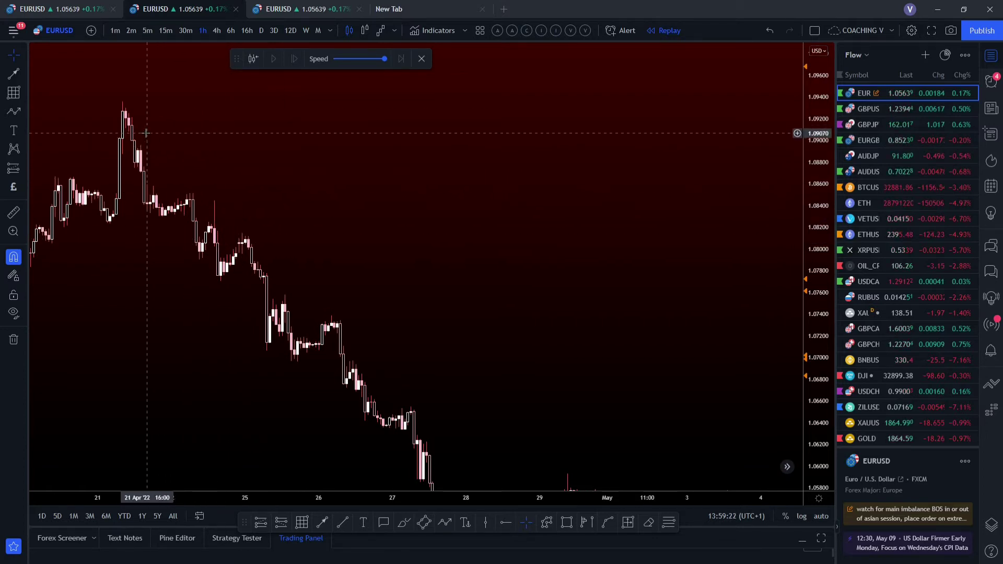
Pan and rescale the 1-hour chart so the 26 Apr–9 May candles, about 1.047–1.064, fill the view.
left_click_drag(478, 278, 321, 94)
scroll(862, 309, "down", 2)
left_click_drag(821, 296, 820, 426)
left_click_drag(695, 282, 350, 298)
scroll(732, 384, "down", 6)
left_click_drag(819, 407, 818, 104)
scroll(701, 303, "up", 4)
left_click_drag(695, 312, 704, 197)
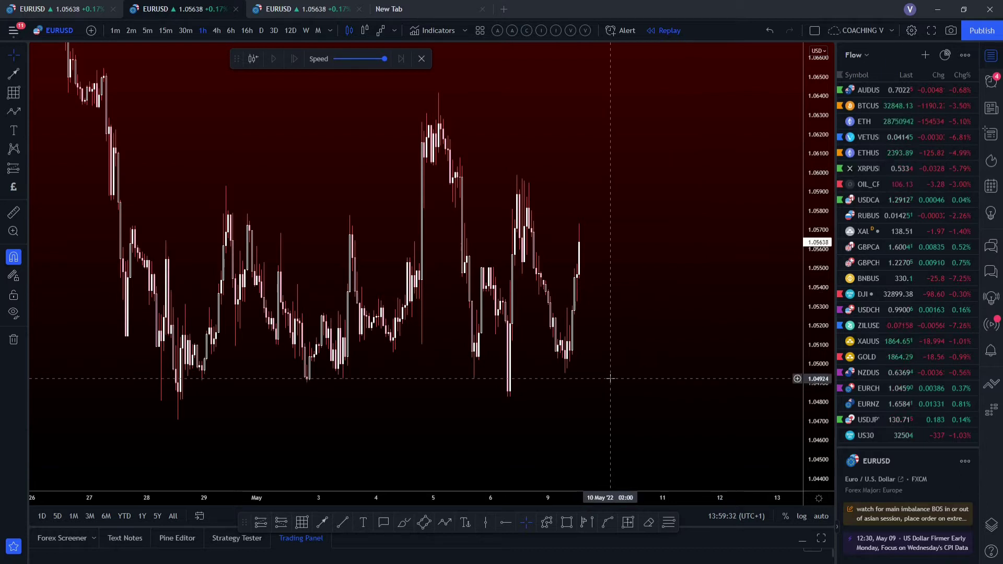
left_click_drag(610, 378, 700, 404)
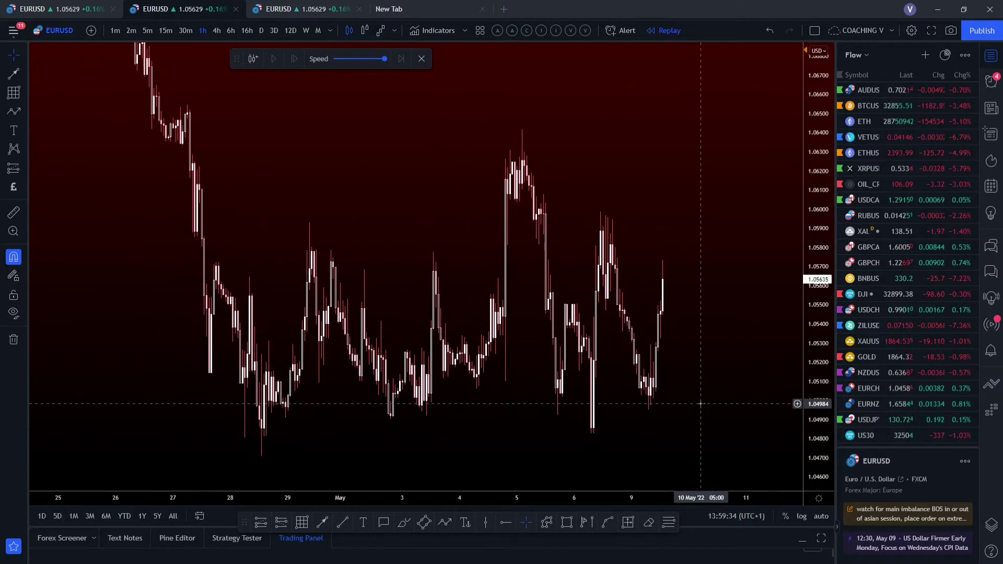
scroll(700, 403, "up", 1)
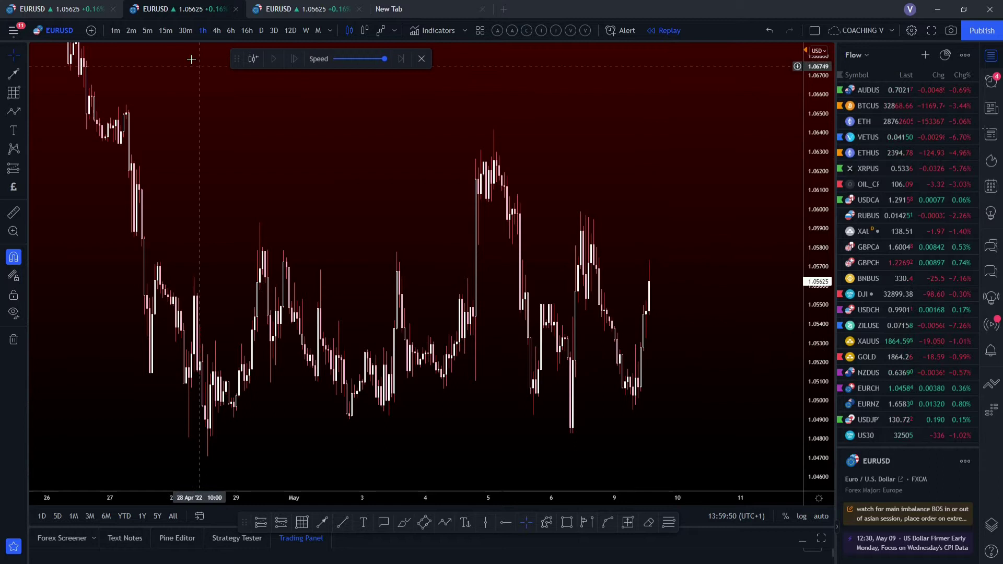
Switch to 5-minute candles and restart the replay from the 6 May 21:05 bar.
left_click(151, 30)
scroll(656, 230, "down", 4)
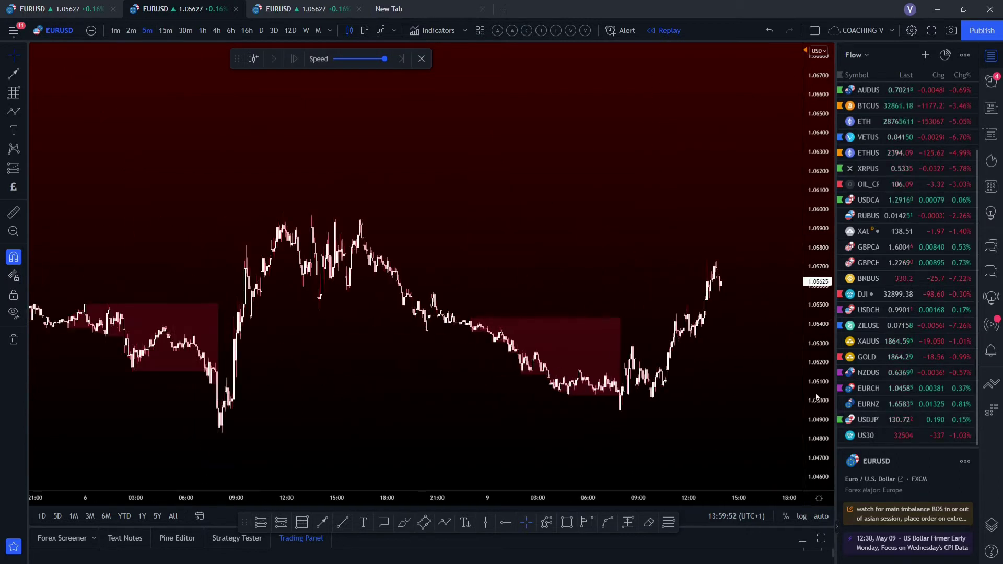
left_click(253, 59)
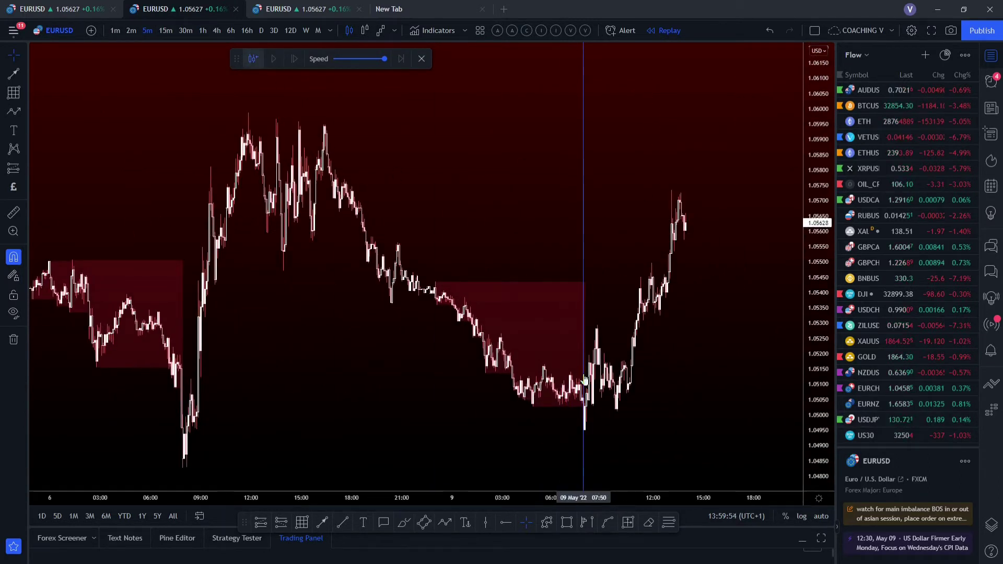
left_click(585, 402)
scroll(640, 411, "up", 3)
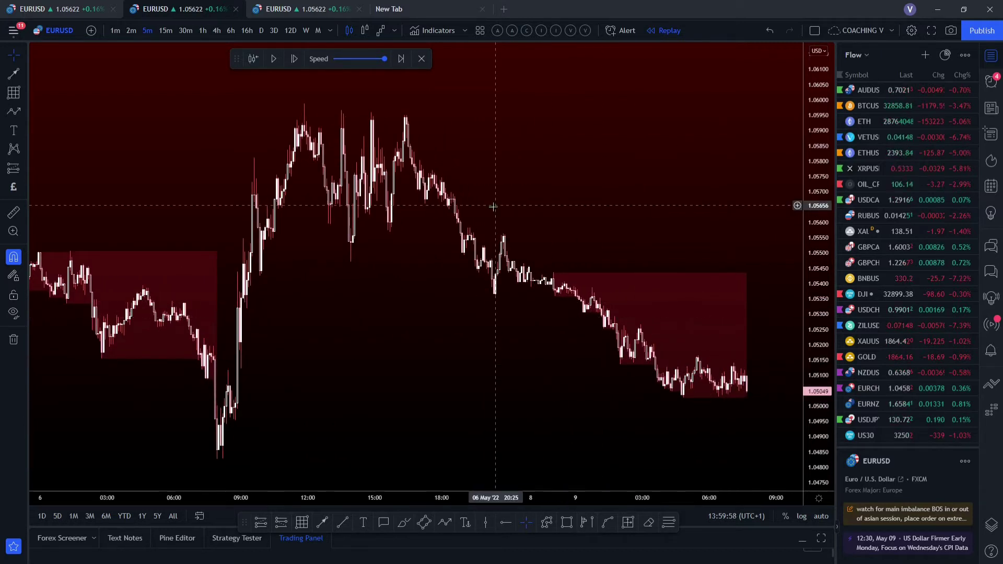
left_click(254, 59)
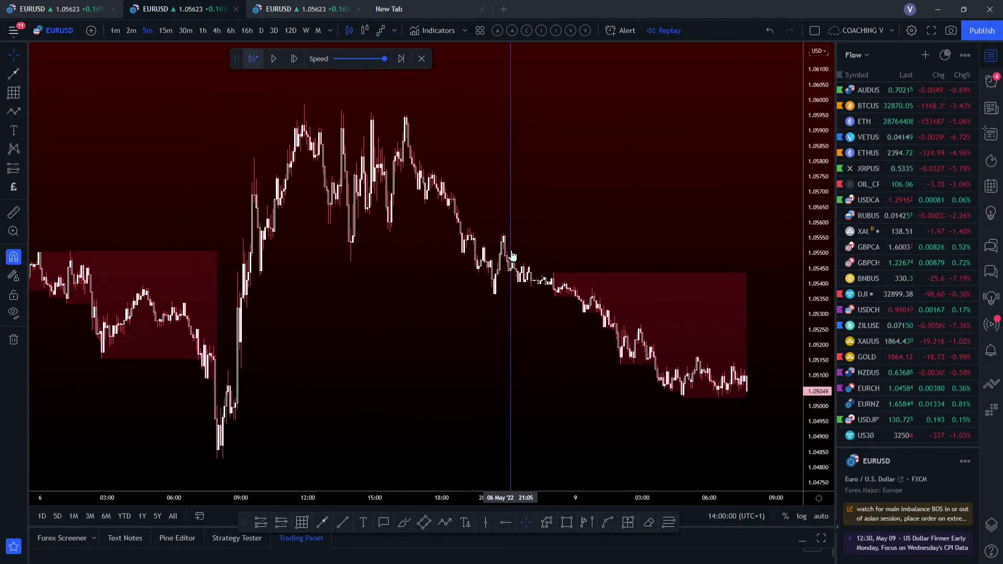
left_click(507, 264)
left_click_drag(392, 304, 421, 298)
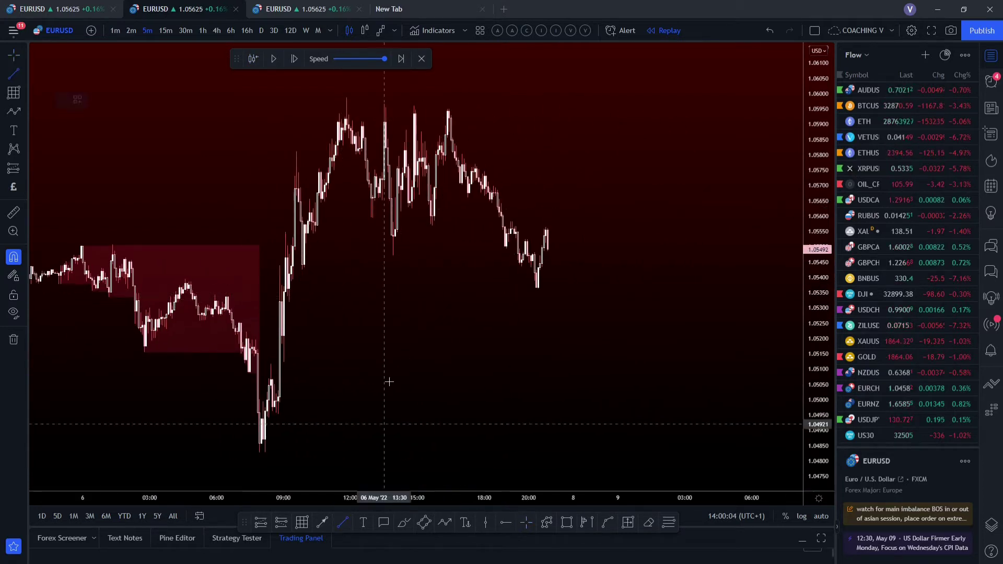
Draw the liquidity trendline from the 6 May 13:55 low sloping down toward 9 May.
key("alt+t")
left_click(393, 255)
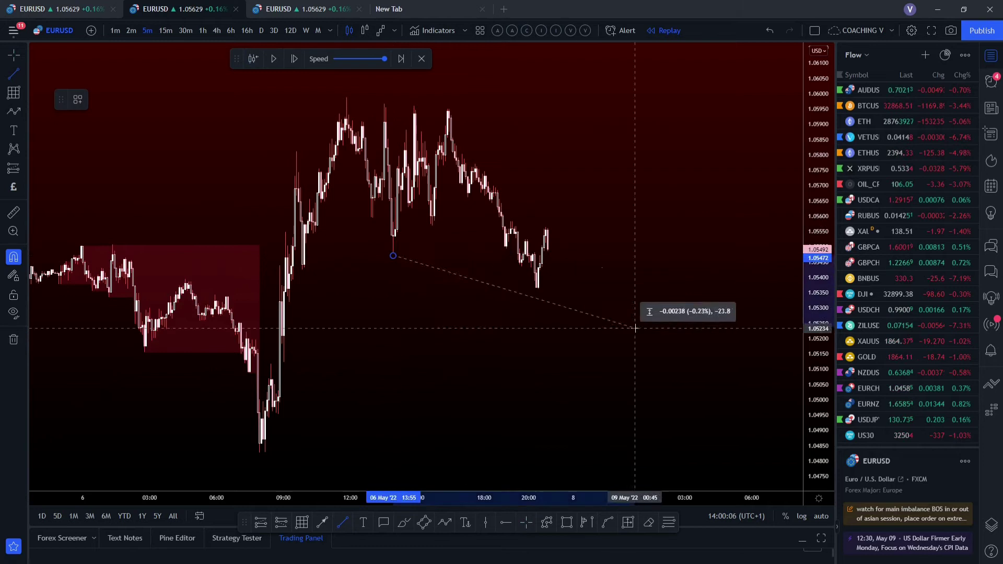
left_click(772, 343)
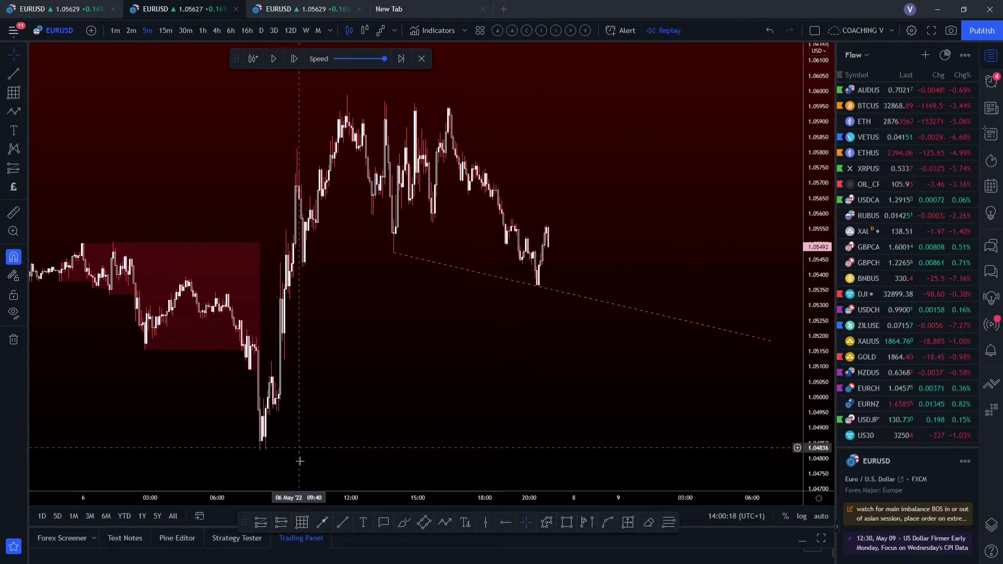
Add an arrow pointing at the 1.05197 level, then zoom into the 6 May move.
left_click(323, 523)
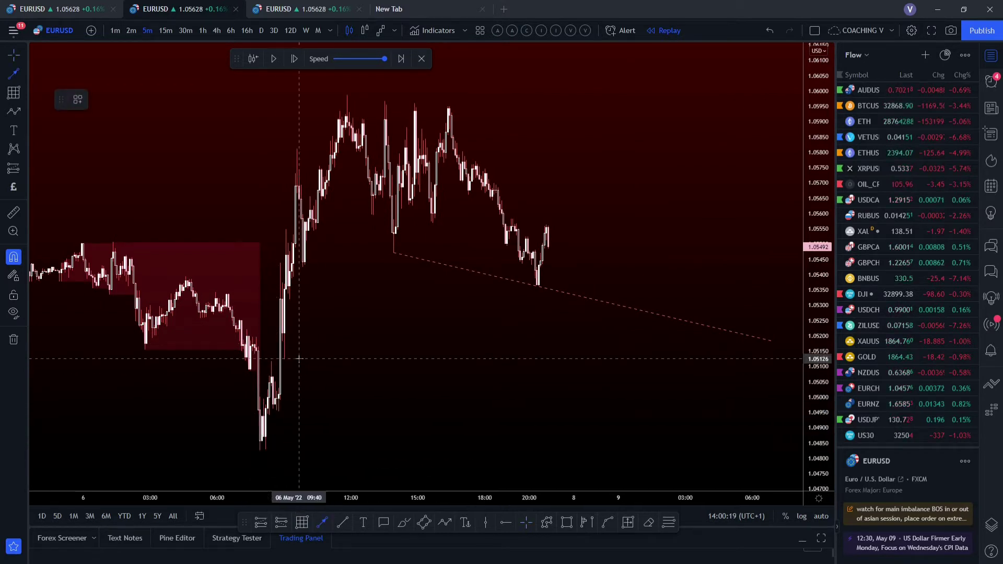
left_click(277, 338)
left_click(325, 377)
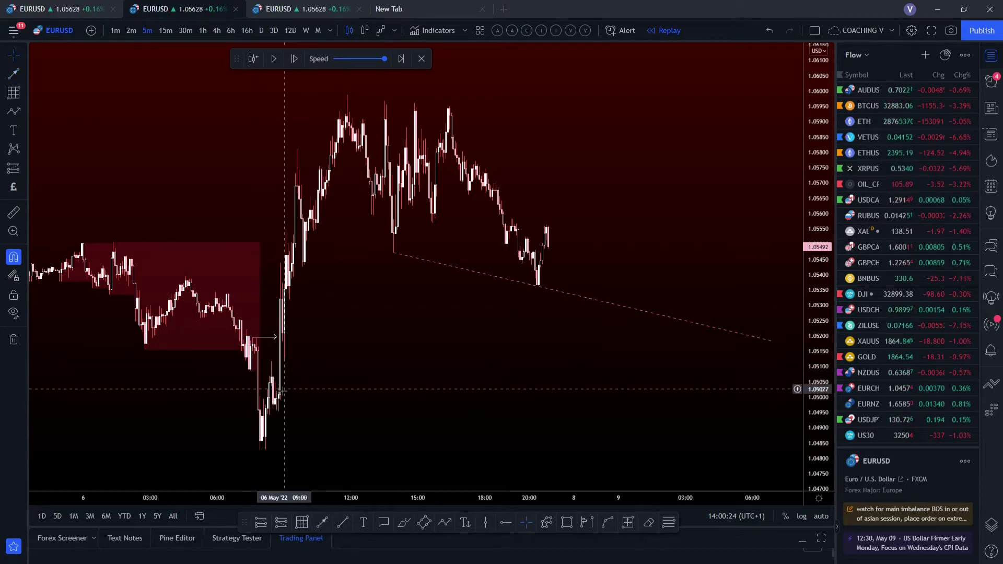
left_click(302, 522)
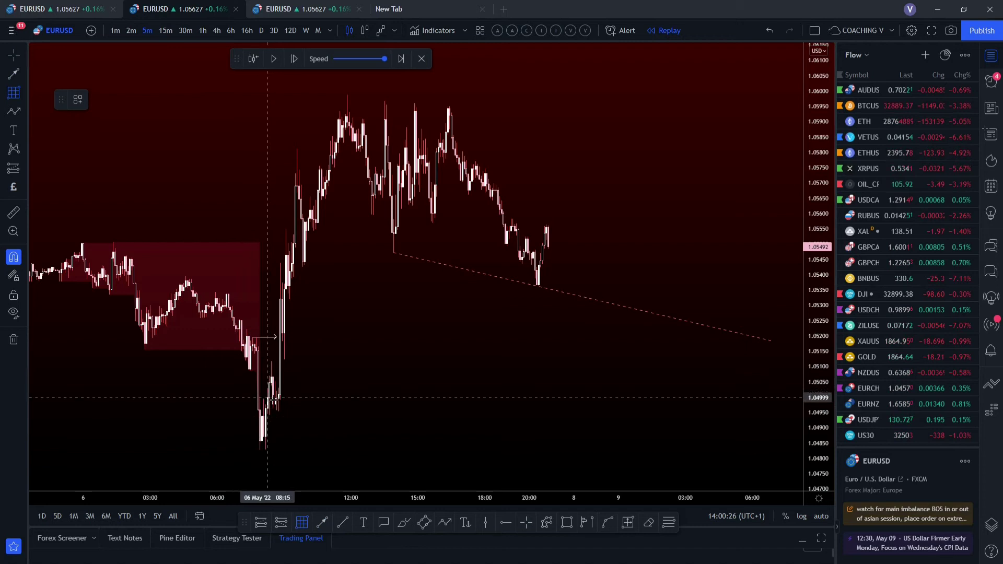
key("Escape")
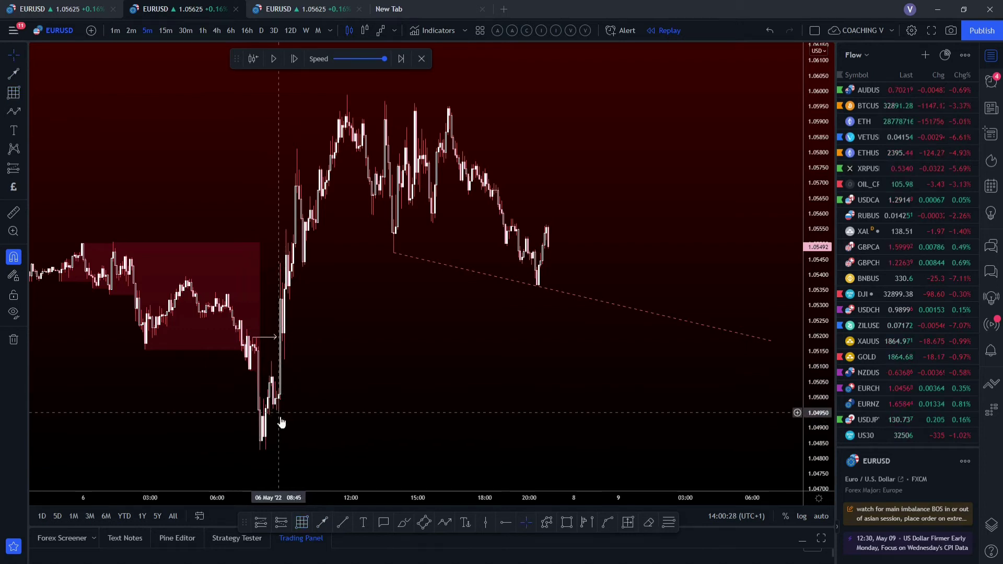
scroll(279, 412, "up", 5)
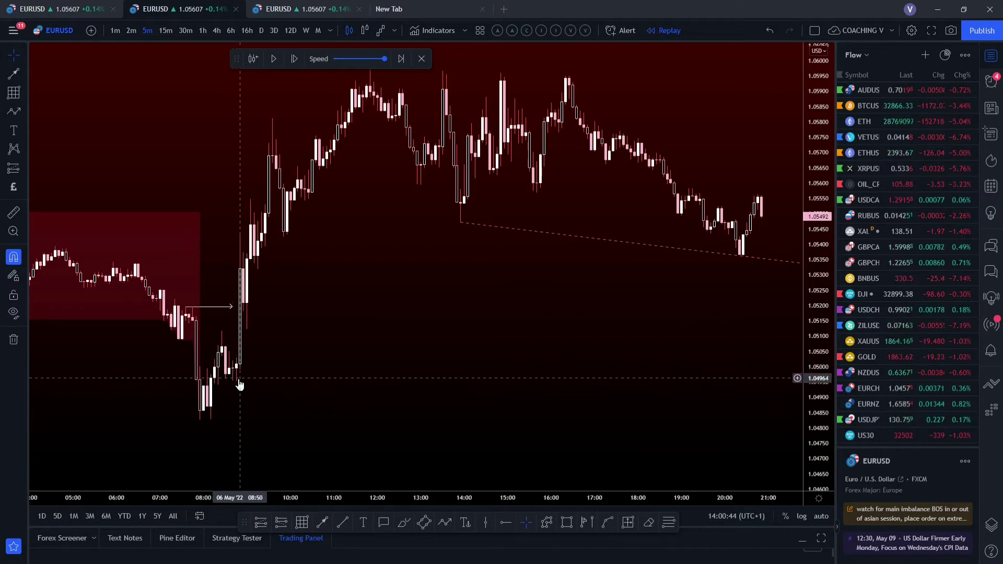
Draw a red zone box over the 08:50 low near 1.0495–1.0502 and extend it far right.
left_click(302, 523)
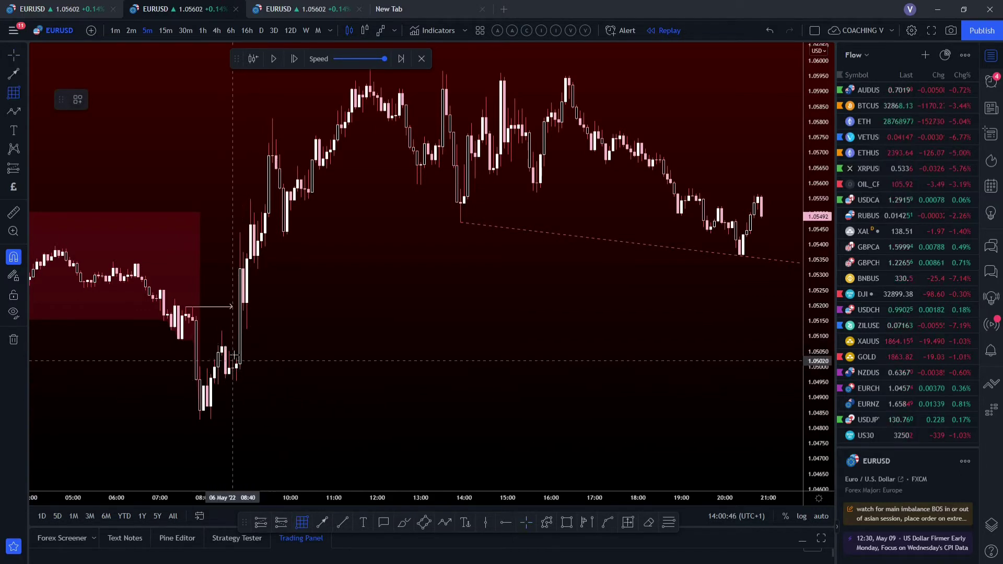
mouse_move(233, 361)
left_mouse_down()
mouse_move(595, 390)
mouse_move(692, 381)
left_mouse_up()
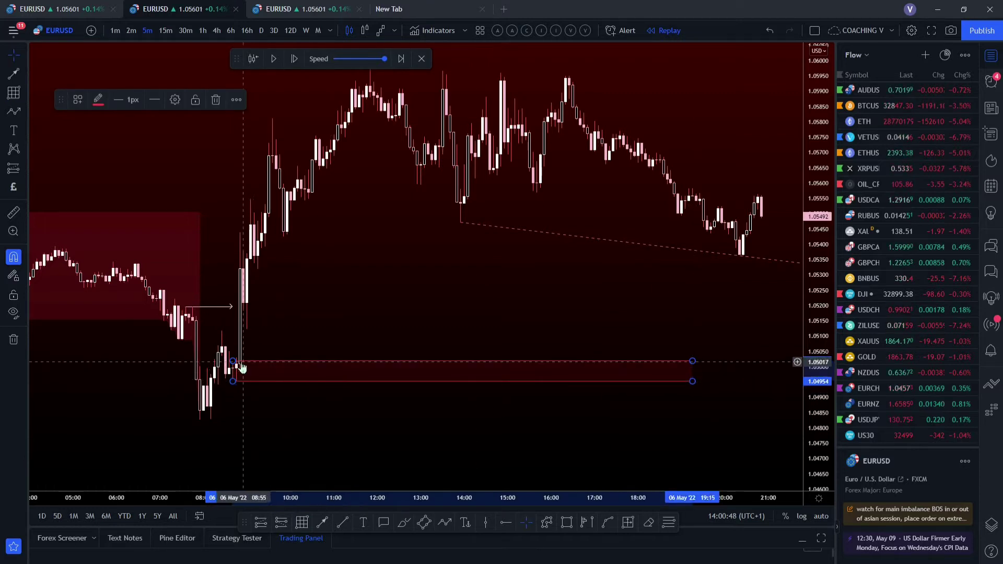
left_click_drag(234, 361, 237, 358)
left_click(330, 345)
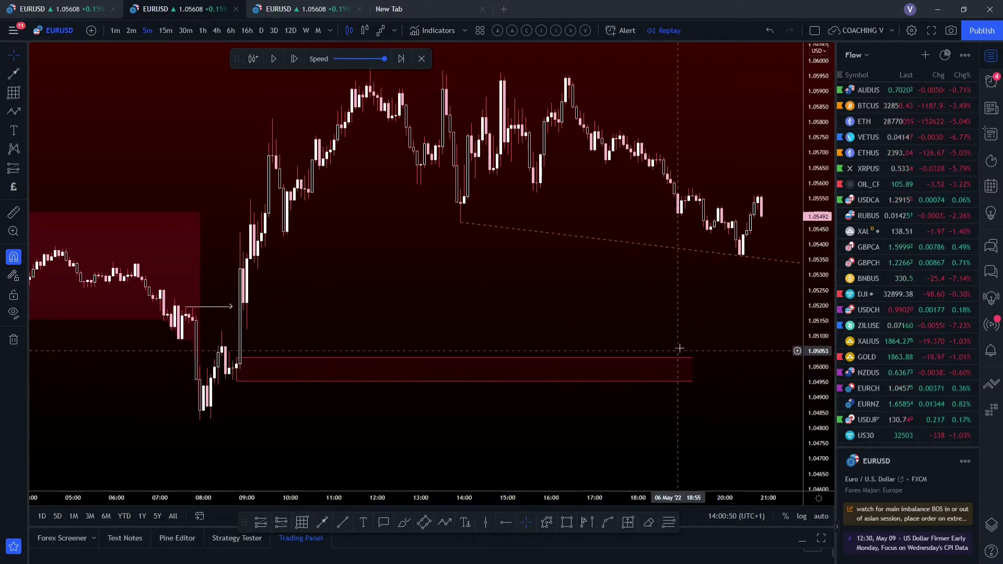
left_click_drag(709, 352, 600, 358)
scroll(601, 358, "down", 5)
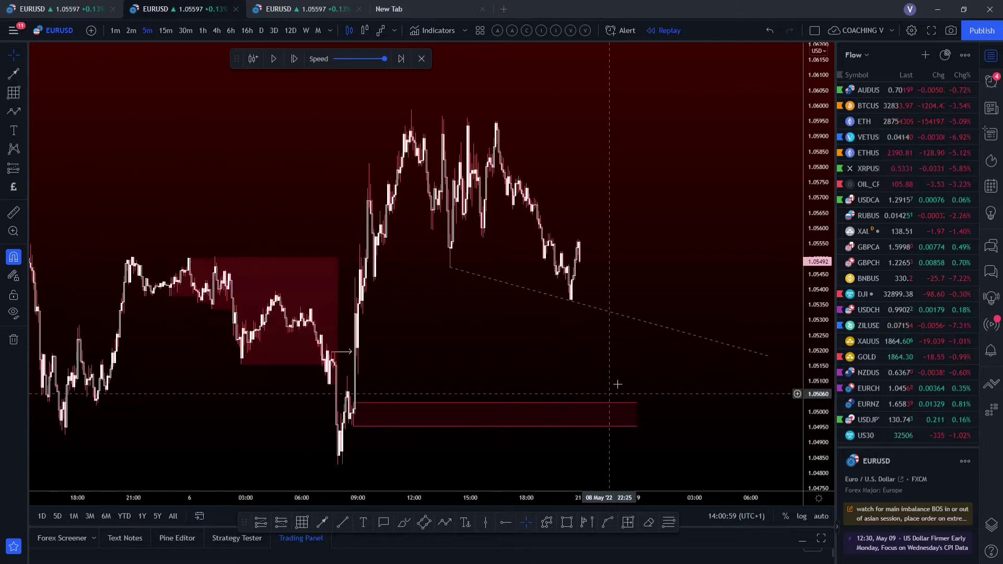
left_click_drag(637, 403, 767, 405)
left_click_drag(354, 403, 355, 403)
left_click(403, 390)
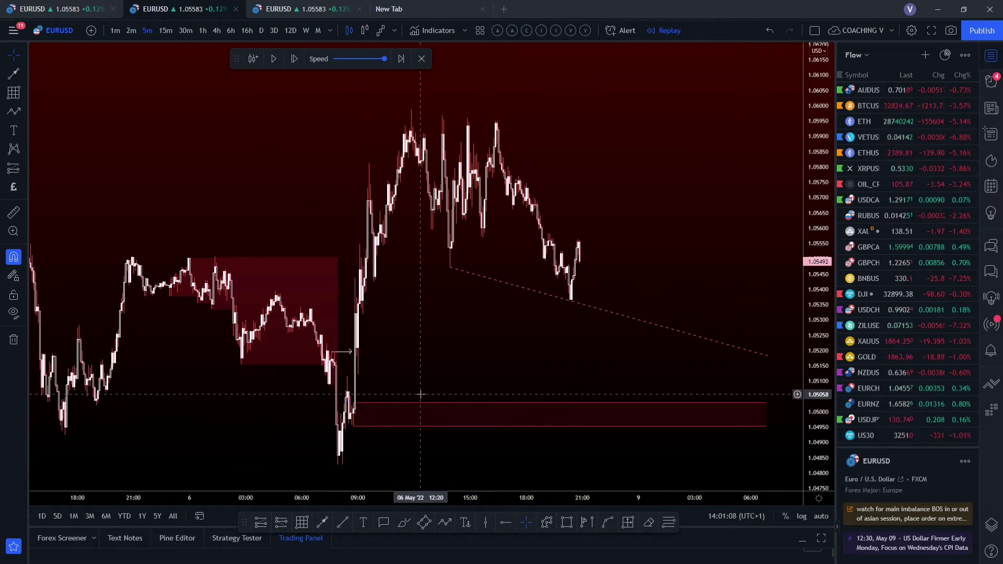
left_click_drag(673, 377, 535, 370)
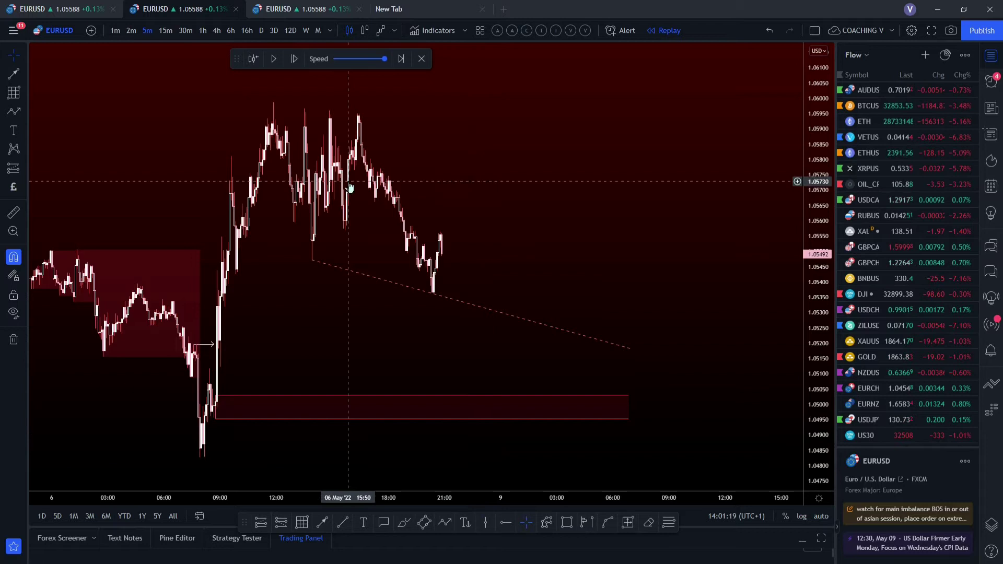
Run the replay forward, pausing briefly, as price slides toward the red zone on 9 May.
left_click(275, 58)
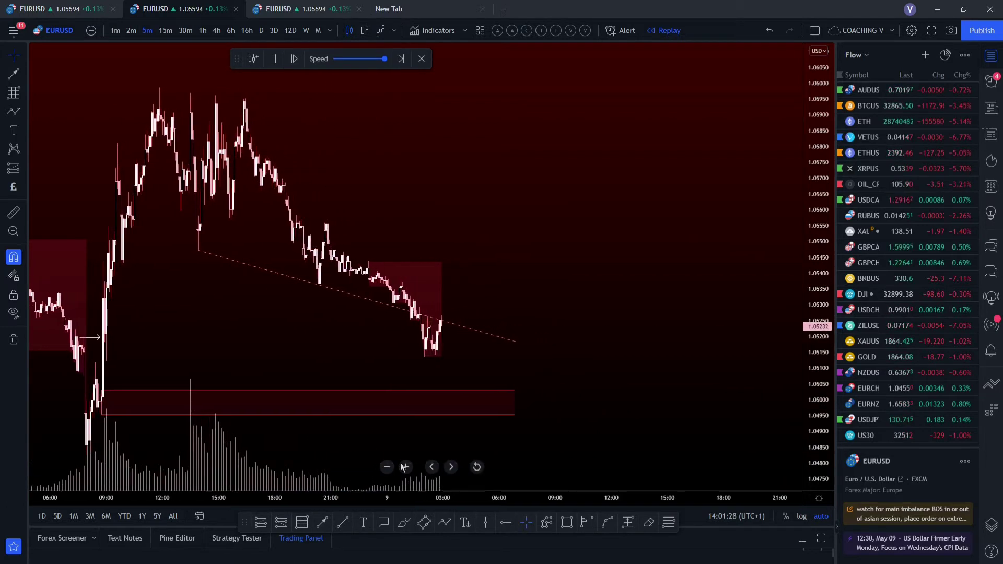
left_click(274, 60)
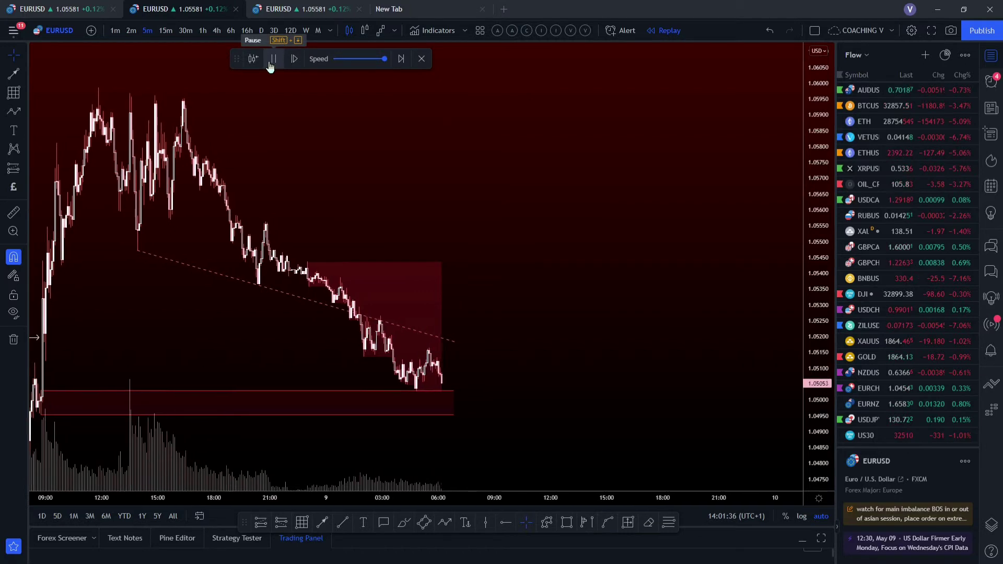
left_click(270, 65)
left_click(272, 62)
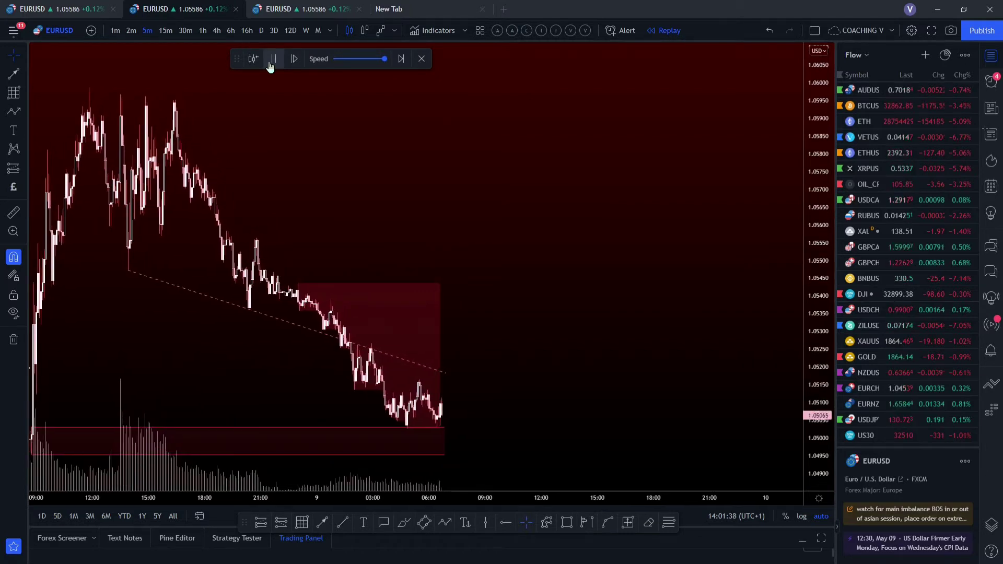
Pause the replay and draw a trendline joining the two equal 9 May lows.
left_click(270, 62)
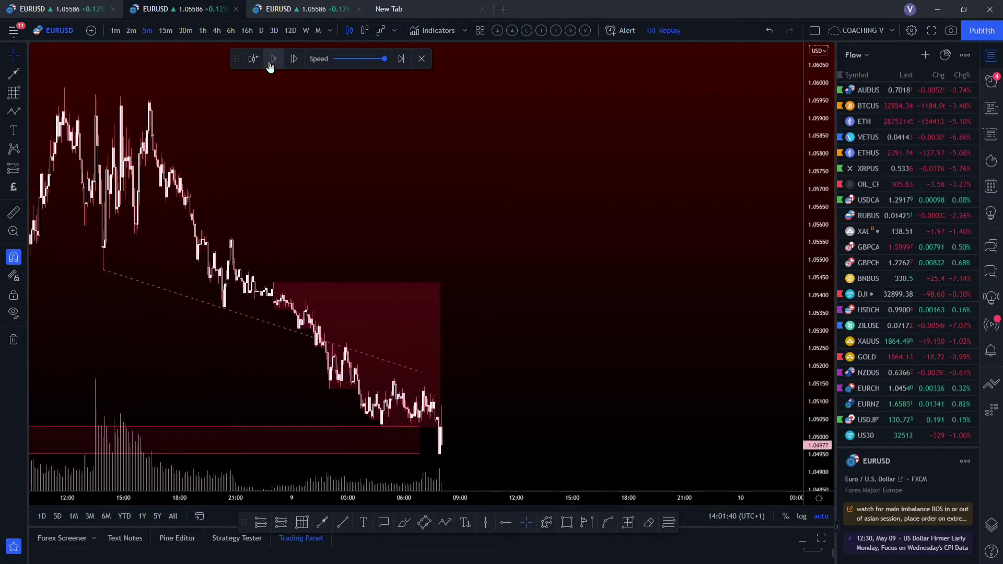
left_click_drag(398, 273, 510, 336)
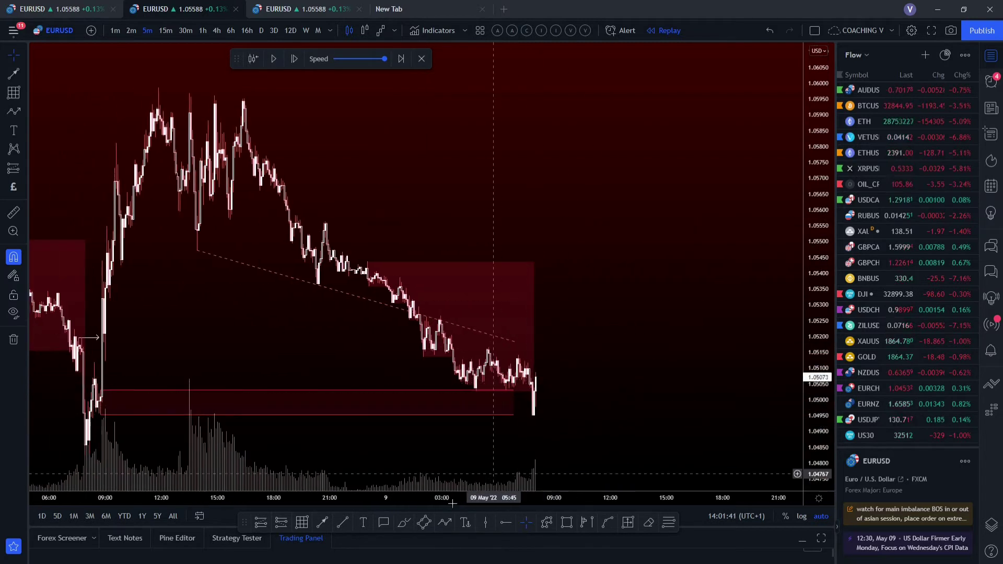
left_click(342, 527)
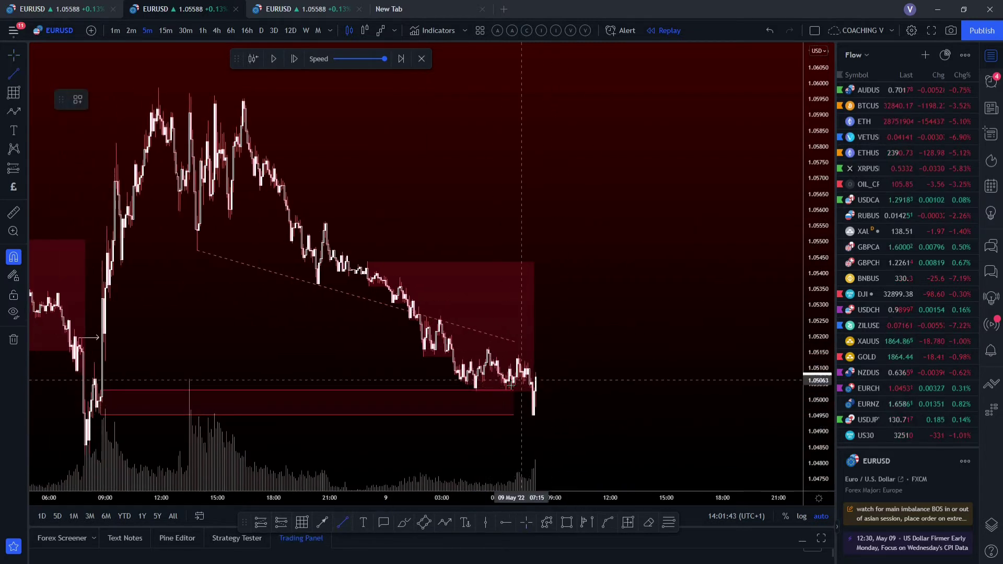
left_click(476, 392)
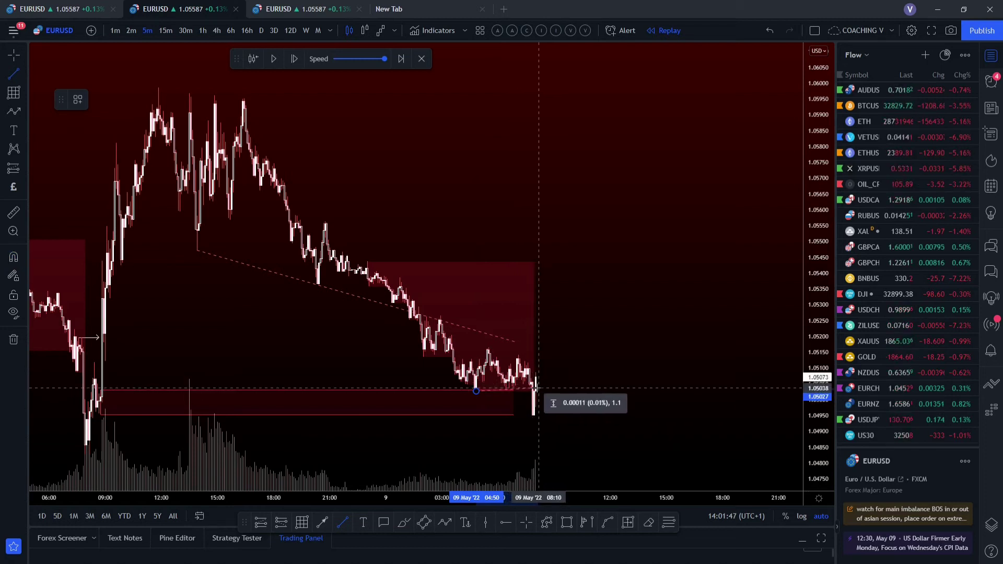
left_click(537, 388)
left_click(560, 382)
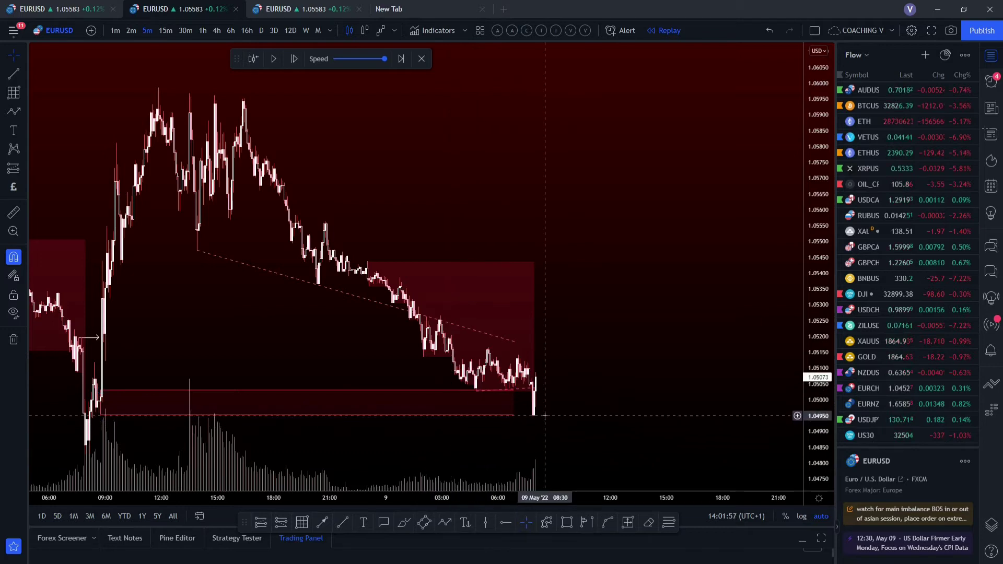
Pan and rescale the chart around the 9 May 07:55 wick near 1.0496.
left_click_drag(545, 415, 693, 345)
scroll(710, 339, "up", 2)
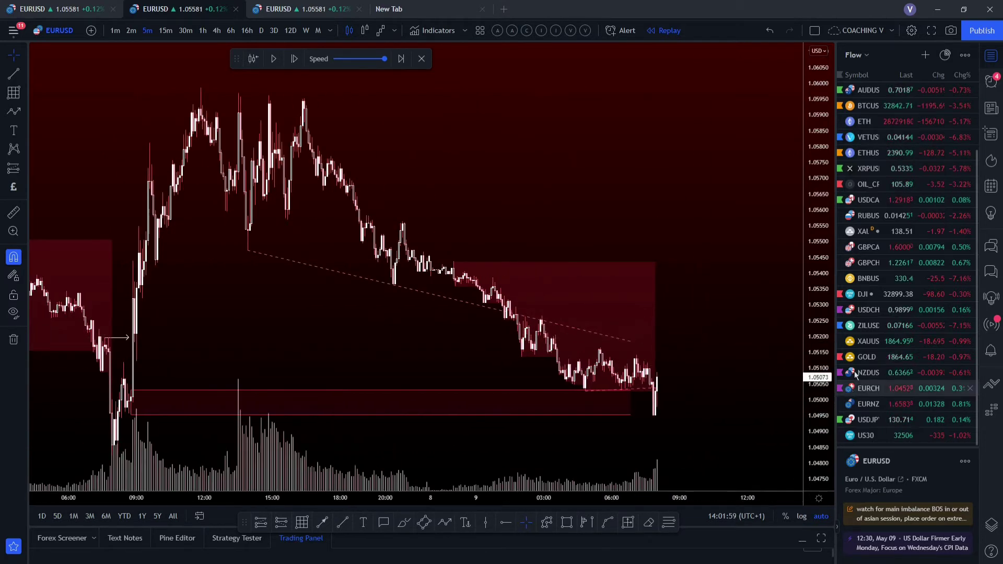
left_click_drag(823, 320, 821, 395)
left_click_drag(778, 373, 664, 362)
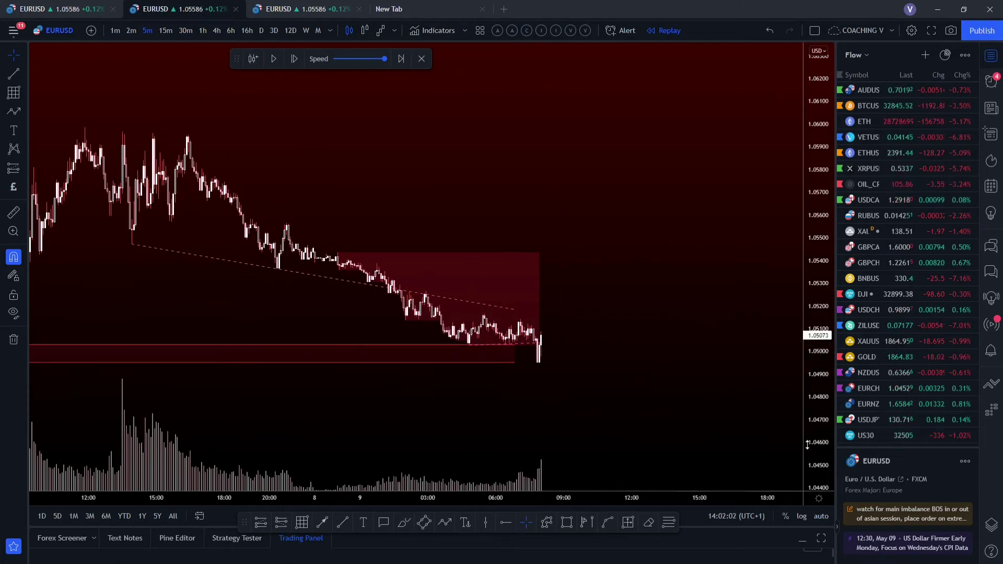
left_click_drag(810, 444, 815, 254)
left_click_drag(653, 337, 610, 185)
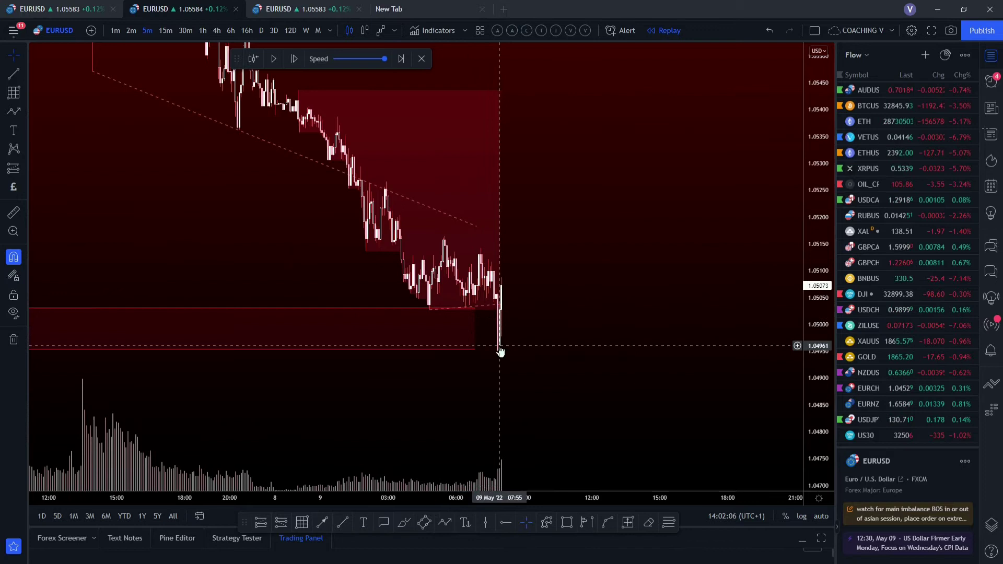
scroll(518, 316, "up", 3)
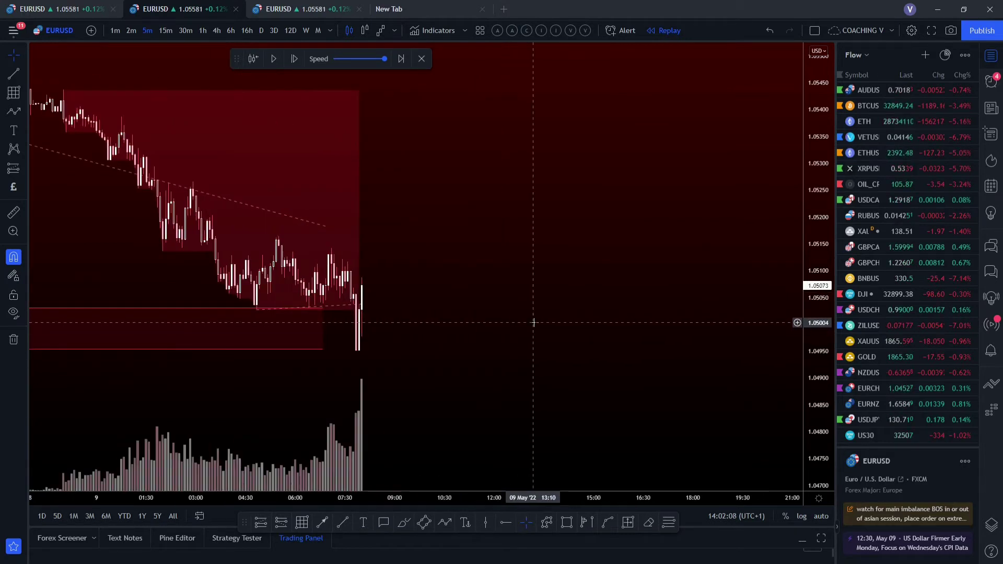
Draw a short arrowed entry line near 1.0512 at the bounce candle, then reset the replay start and zoom.
left_click(322, 523)
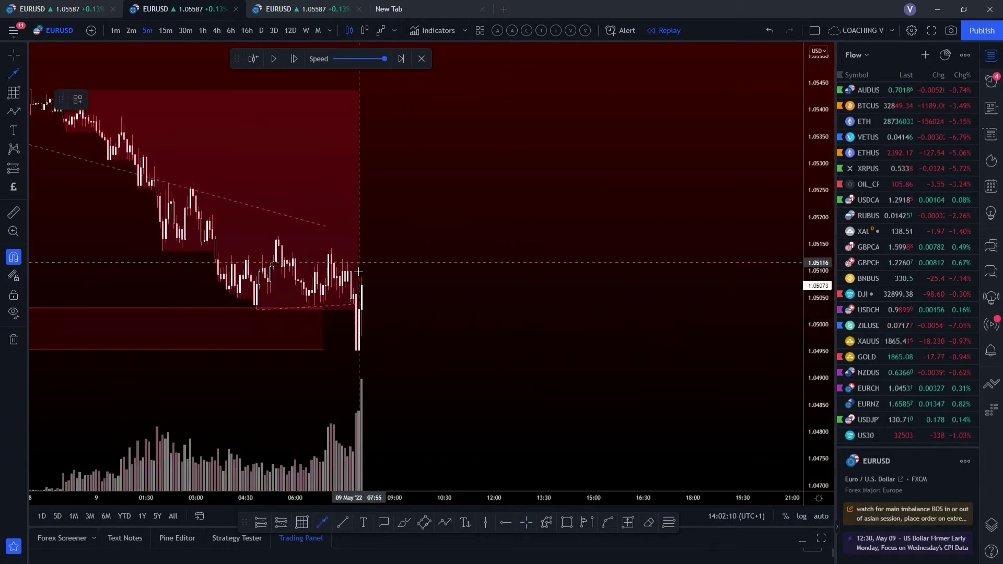
left_click_drag(347, 261, 395, 262)
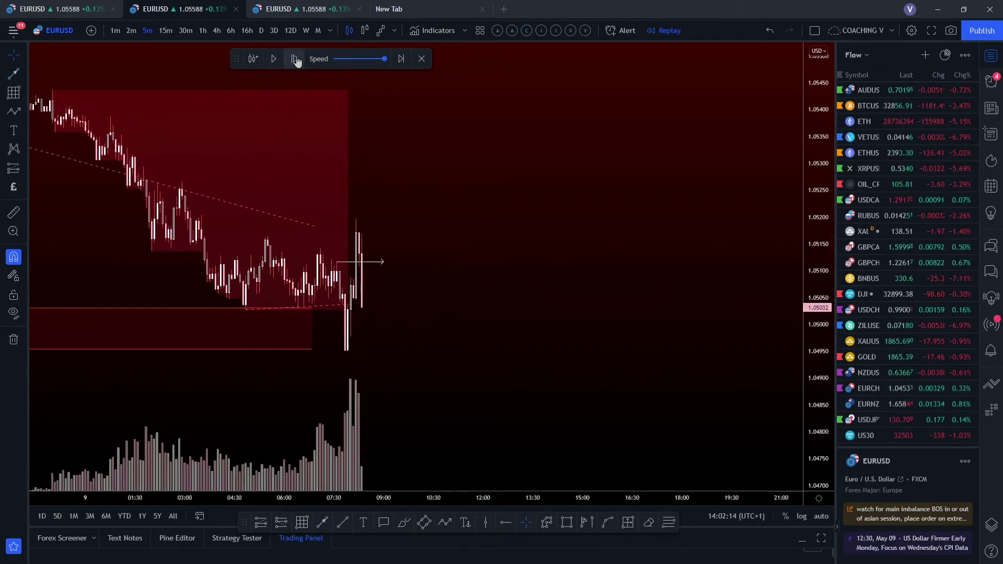
left_click(364, 226)
left_click_drag(648, 250, 336, 271)
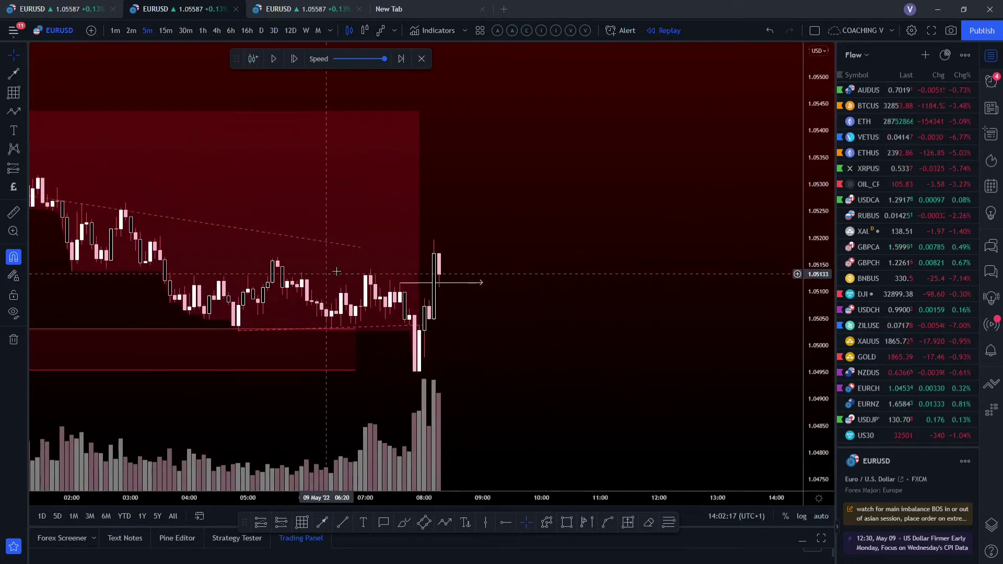
scroll(471, 251, "down", 5)
left_click_drag(614, 233, 466, 246)
scroll(473, 252, "up", 3)
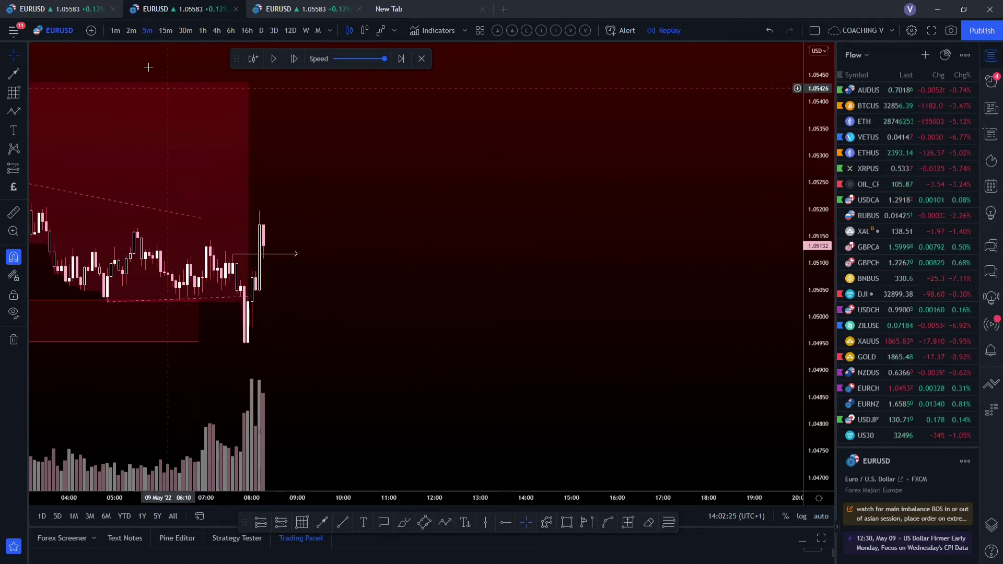
Switch to 2-minute candles and box the 1.0499–1.0503 zone at the 9 May 08:00 low.
left_click(131, 31)
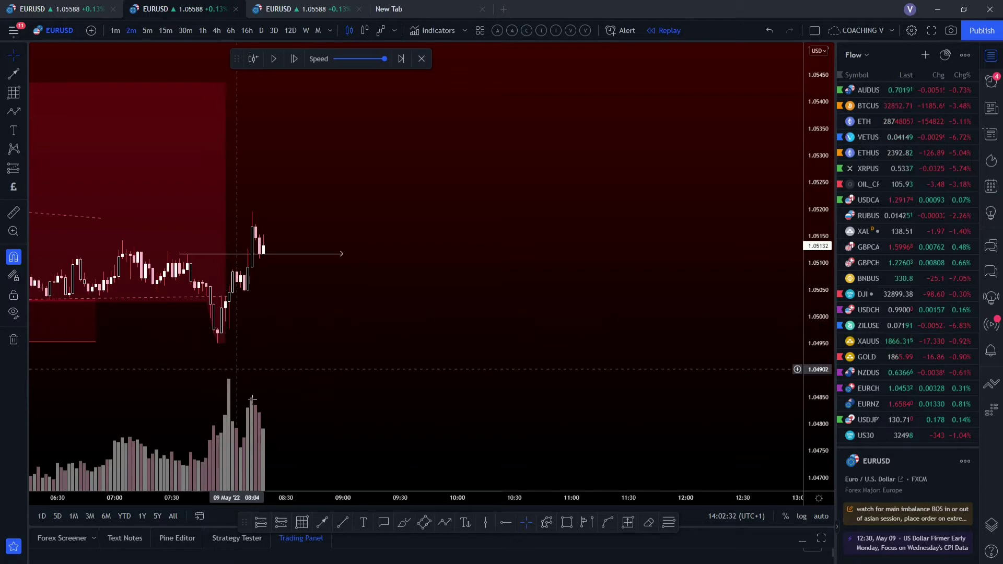
left_click(303, 522)
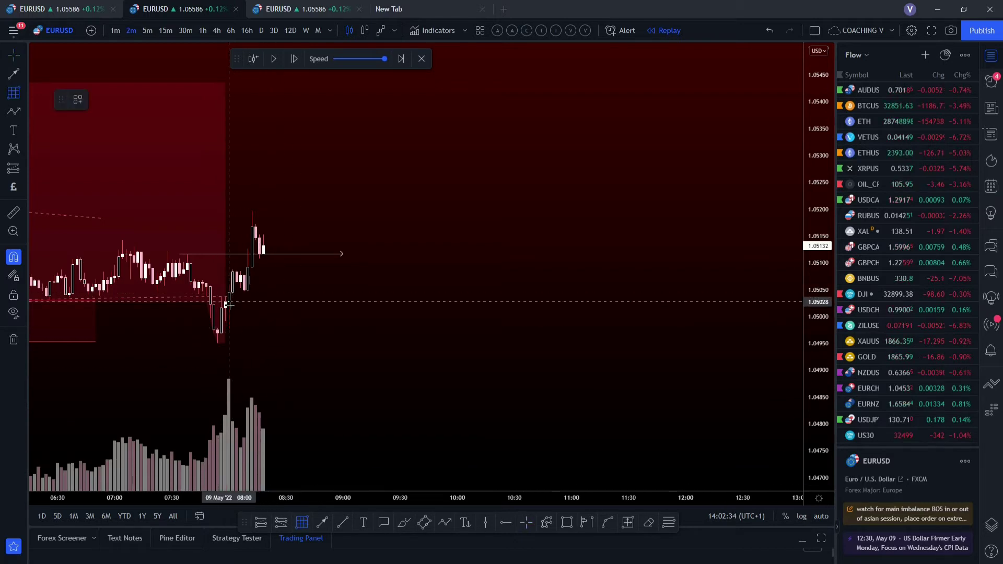
left_click_drag(229, 302, 629, 328)
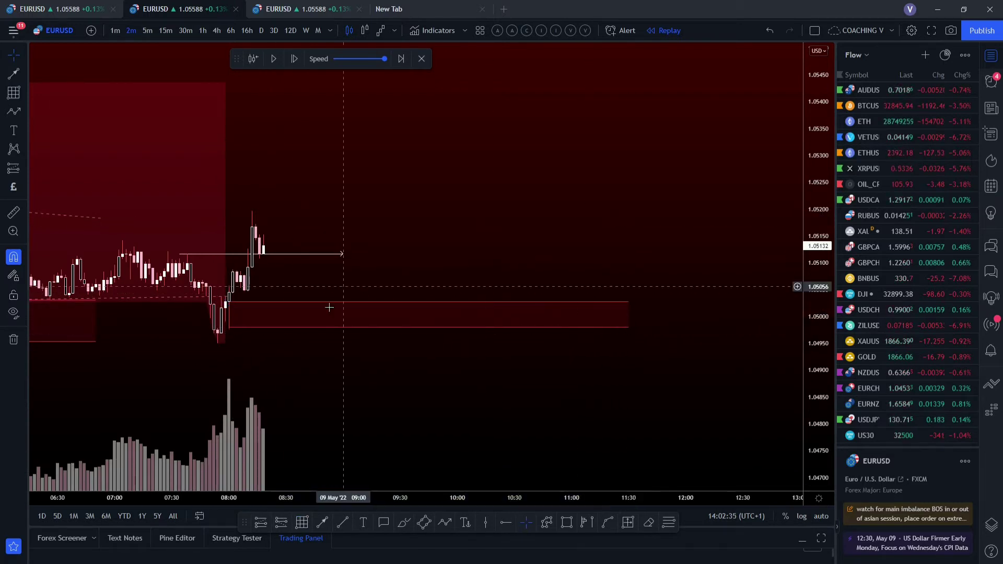
left_click(233, 329)
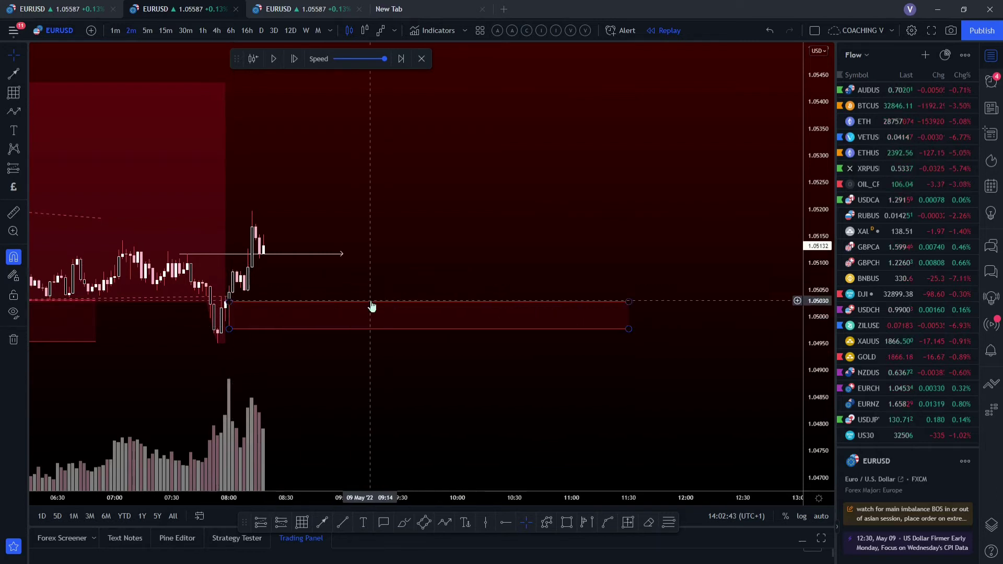
Place a long position at the latest 2-minute candles, shifted one bar left.
left_click(258, 523)
left_click(318, 302)
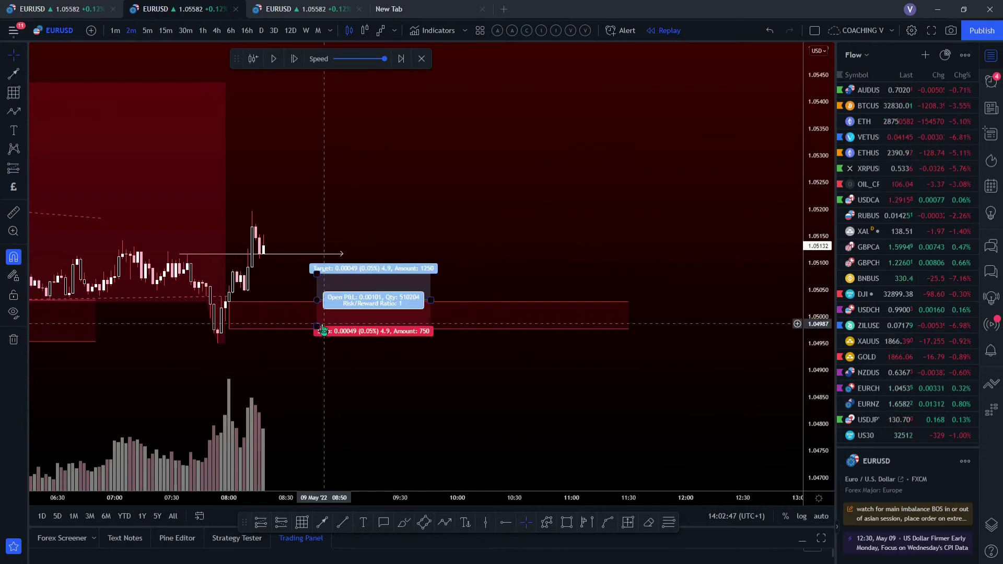
left_click_drag(334, 297, 330, 296)
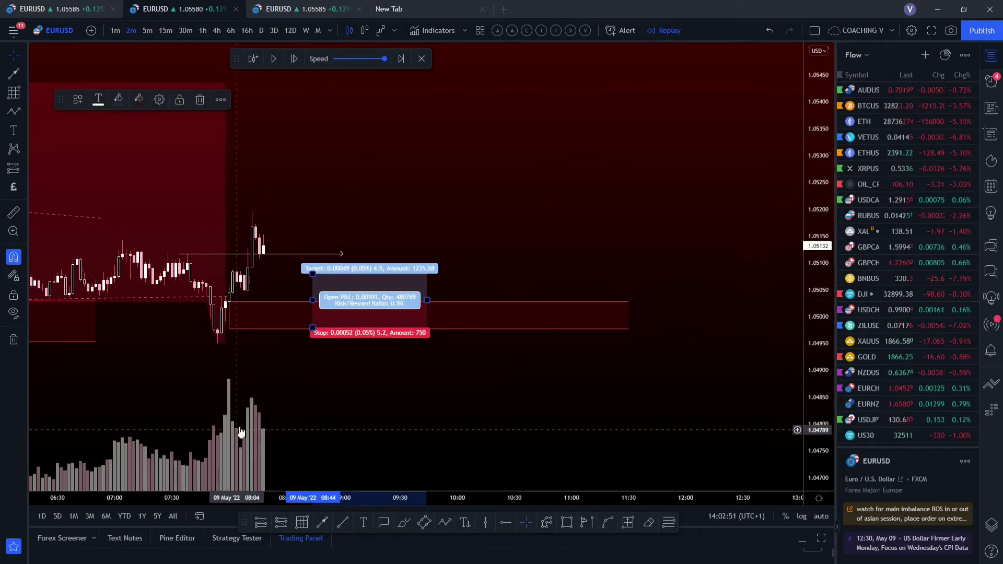
scroll(313, 376, "down", 10)
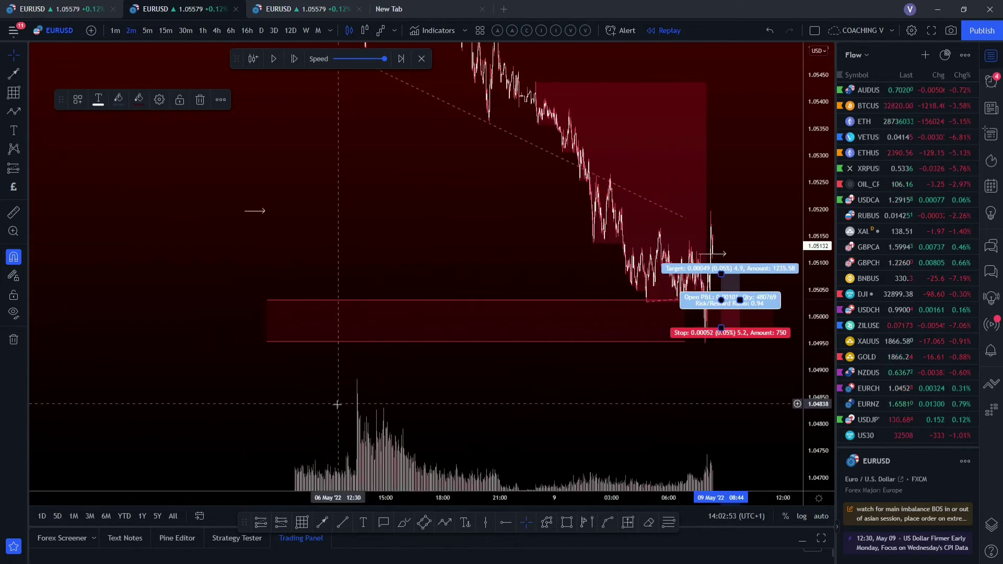
scroll(375, 453, "up", 4)
scroll(408, 442, "down", 6)
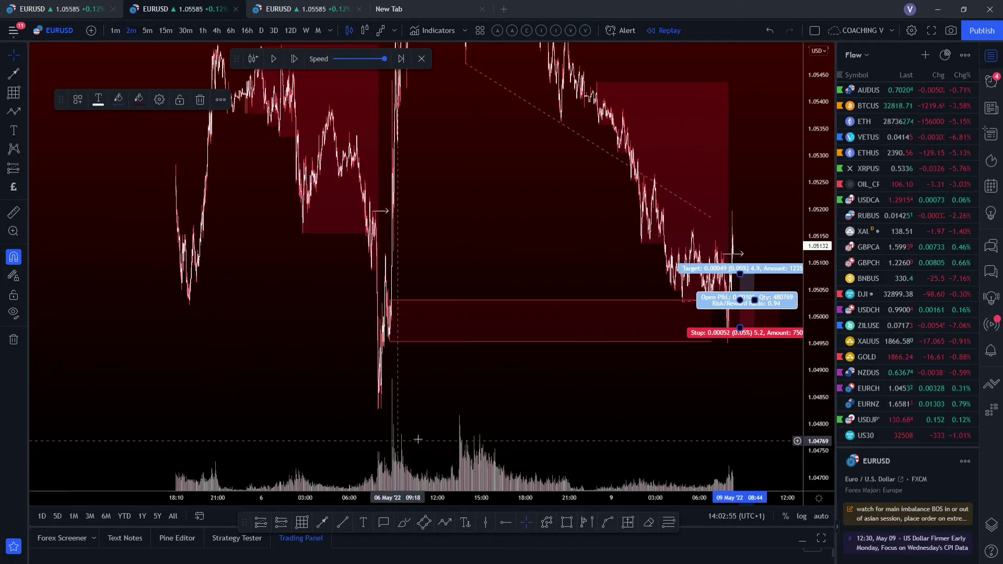
scroll(453, 435, "up", 8)
scroll(455, 434, "up", 8)
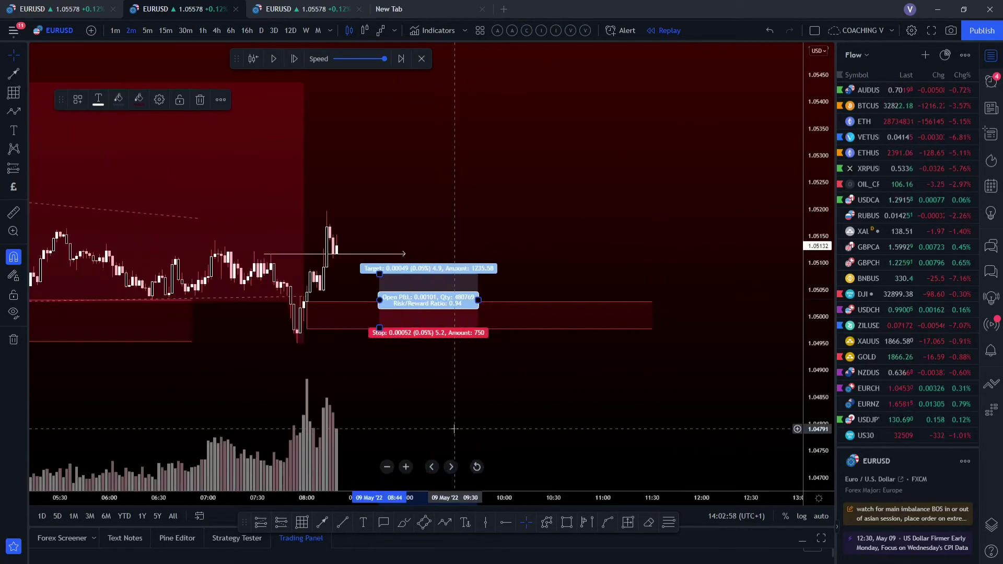
left_click(456, 428)
scroll(263, 444, "down", 4)
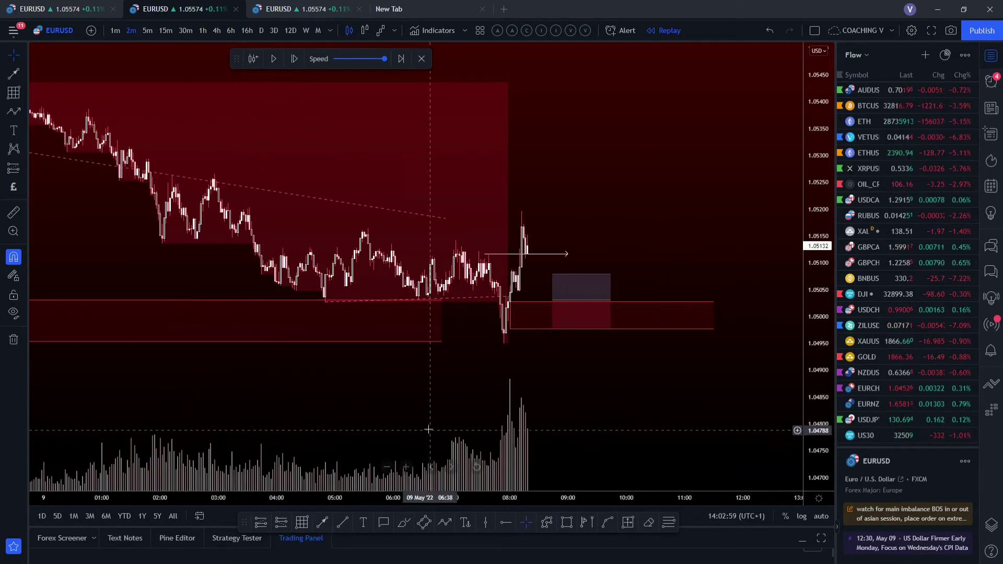
scroll(340, 423, "up", 4)
Raise the long position's target to about 1.0535 and confirm its settings.
left_click_drag(399, 276, 400, 131)
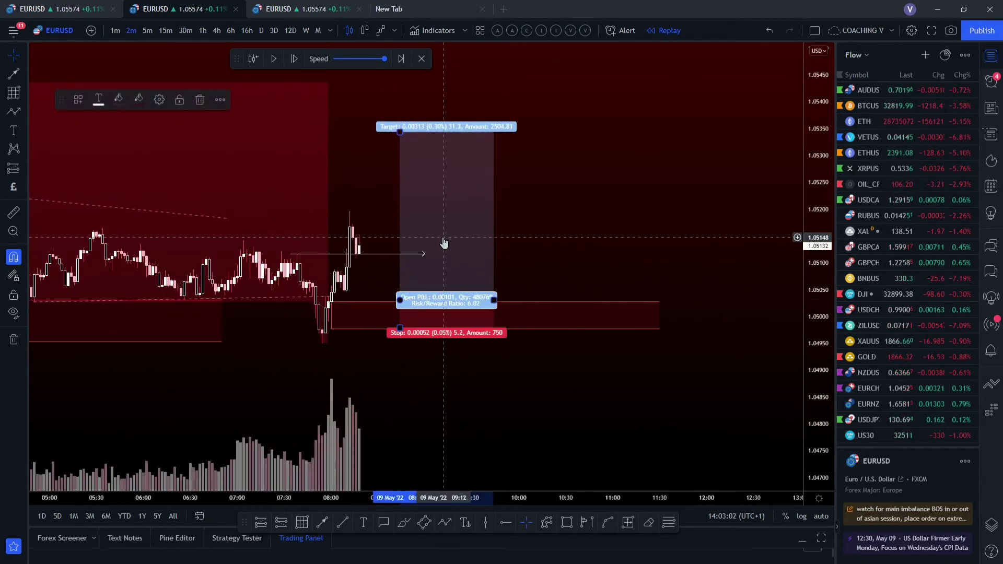
double_click(464, 293)
left_click(426, 190)
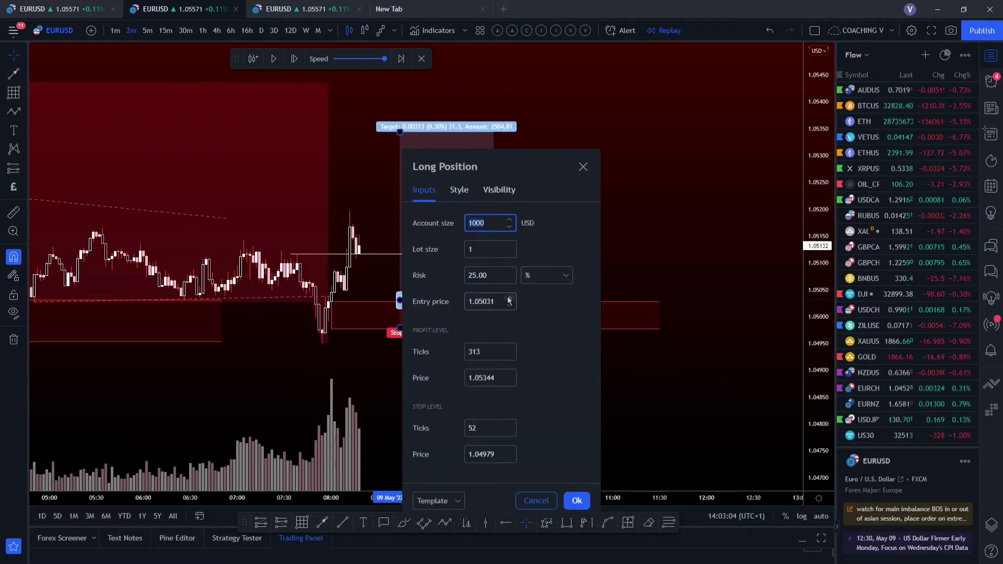
left_click(577, 501)
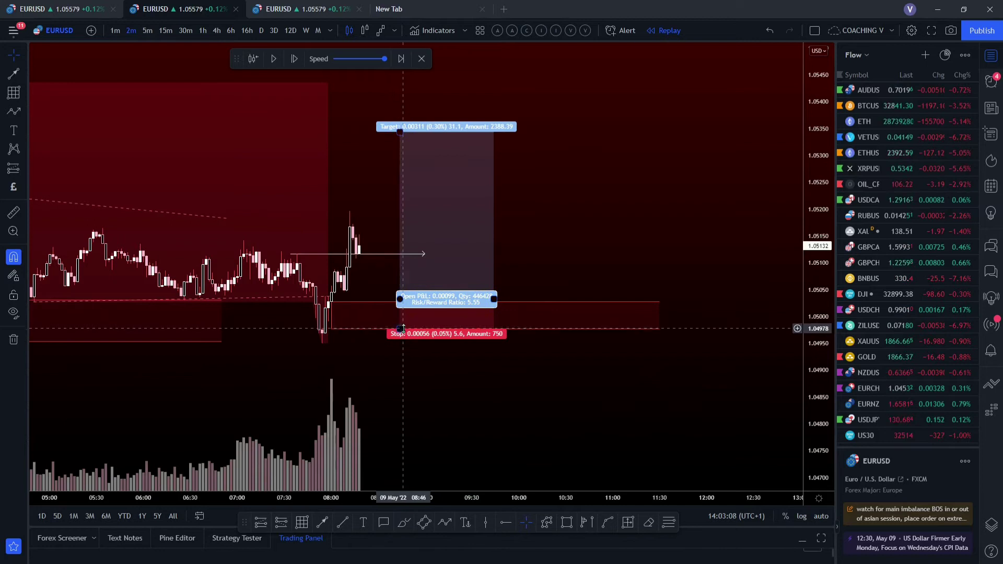
left_click_drag(497, 365, 426, 390)
scroll(449, 335, "down", 3)
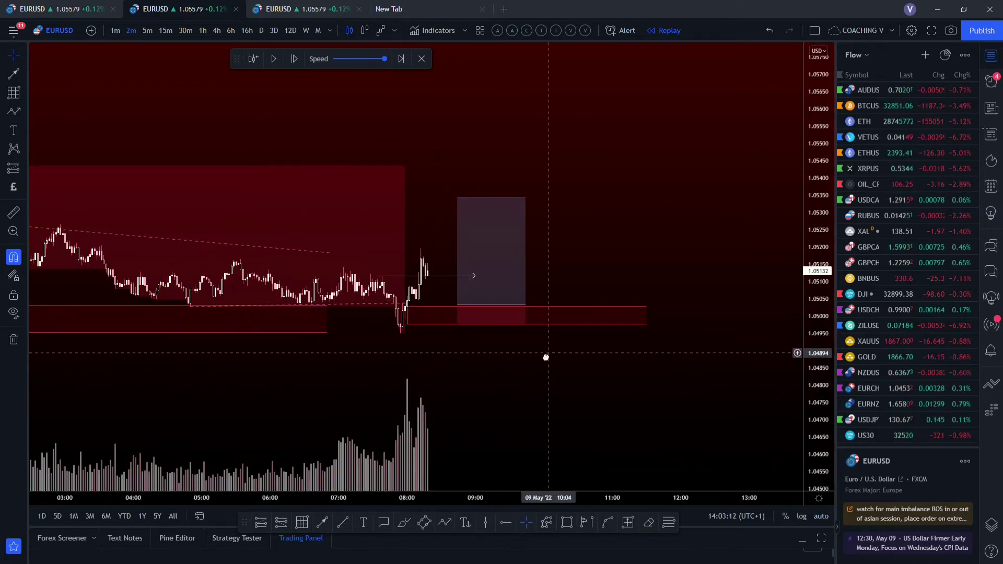
scroll(523, 261, "down", 5)
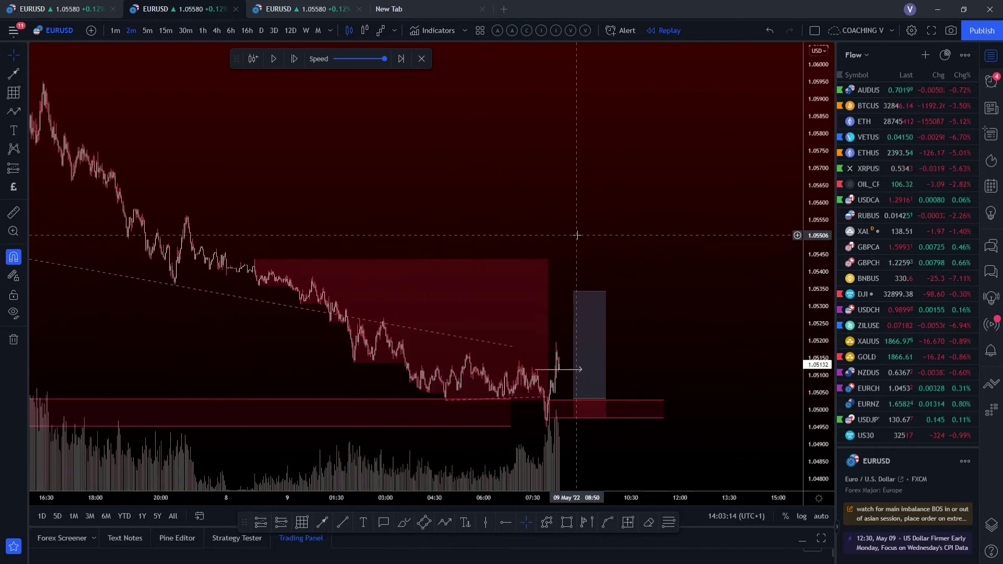
On 5-minute candles, extend the long position rightward and raise its target to 0.00481 above entry.
left_click(148, 30)
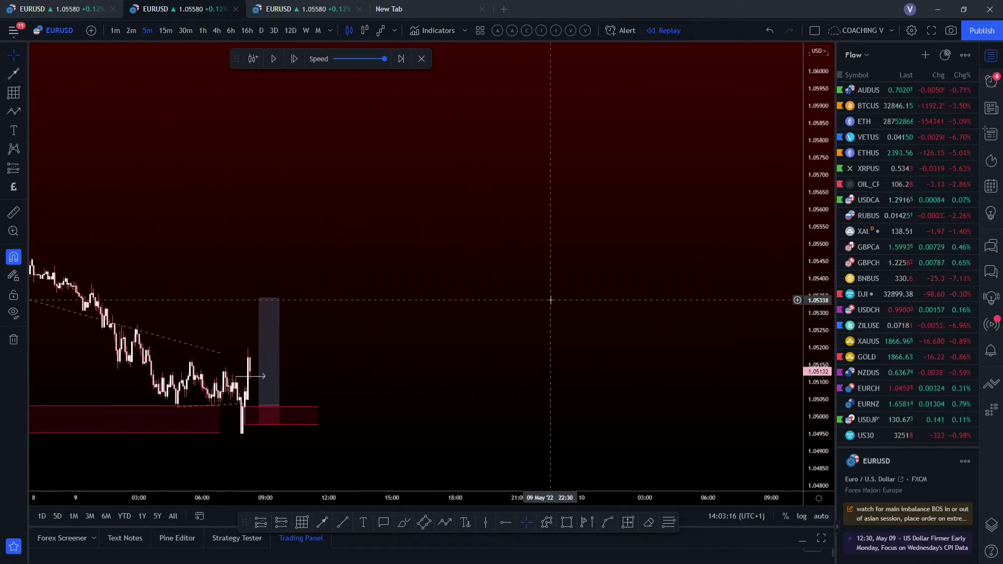
left_click_drag(297, 395, 474, 396)
left_click_drag(319, 241, 522, 250)
left_click_drag(480, 298, 479, 239)
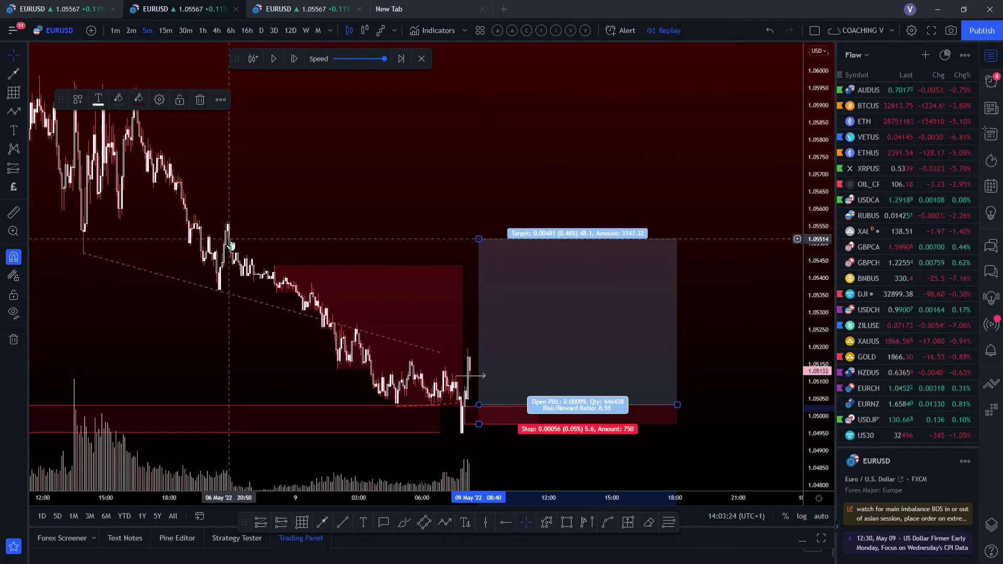
Check the dashed trendline's price difference (-0.00289, -0.27%), then pan up to the highs.
left_click(254, 320)
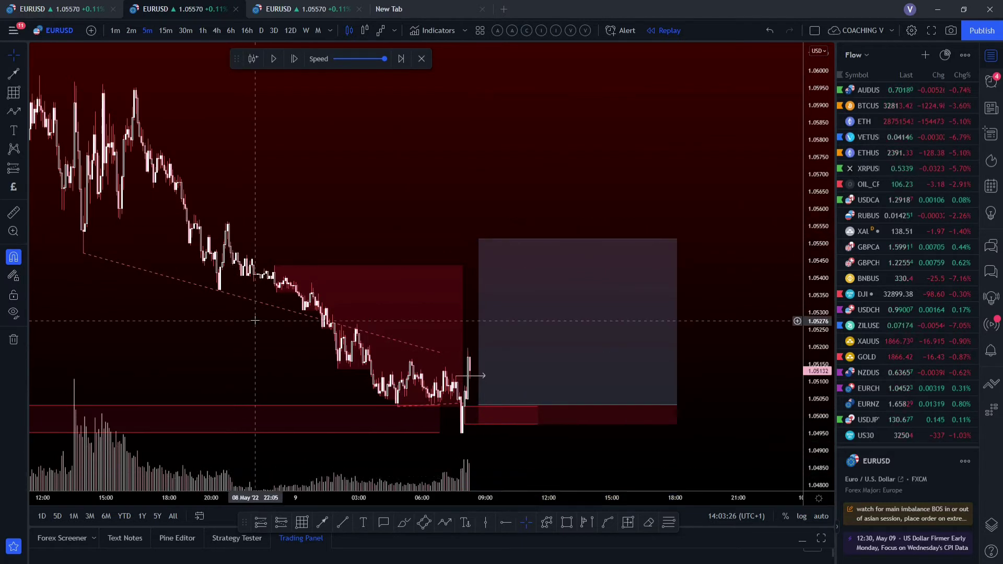
left_click(254, 302)
left_click(247, 331)
left_click(247, 331)
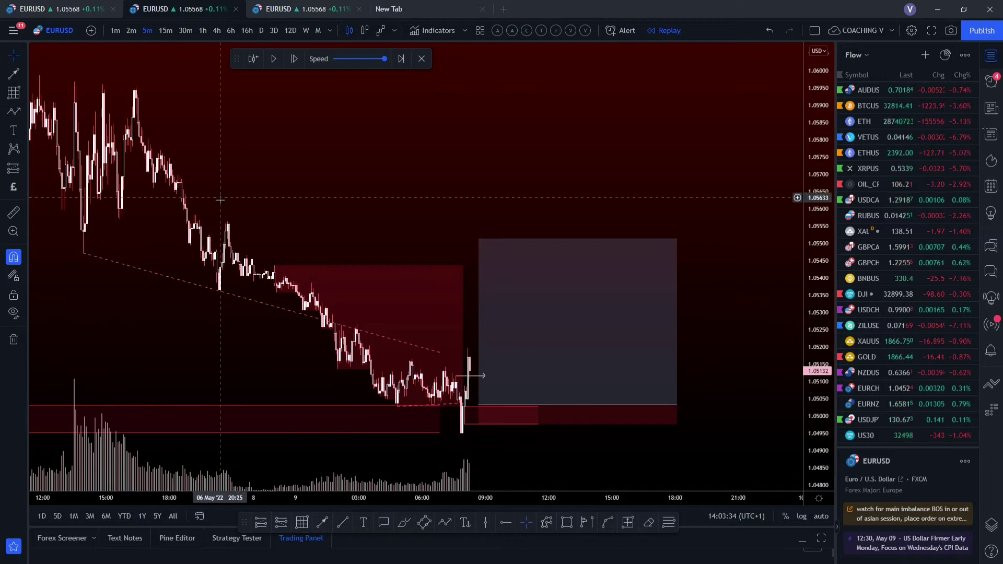
scroll(261, 169, "down", 4)
left_click_drag(410, 149, 412, 215)
scroll(408, 222, "up", 3)
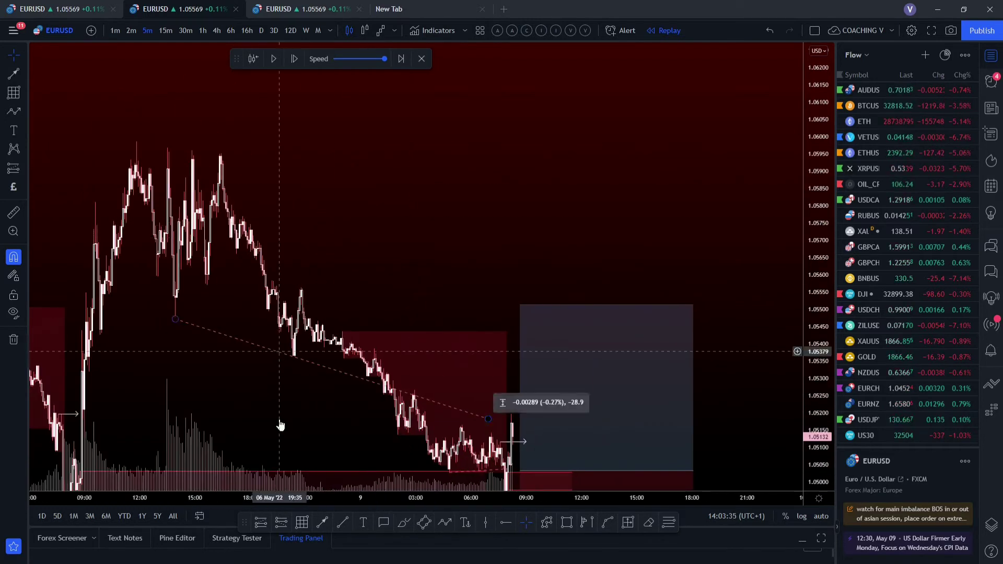
Draw a zone across the 6 May highs and give it the Dark style template.
left_click(303, 522)
mouse_move(218, 184)
left_mouse_down()
mouse_move(597, 148)
mouse_move(767, 153)
left_mouse_up()
left_click(78, 99)
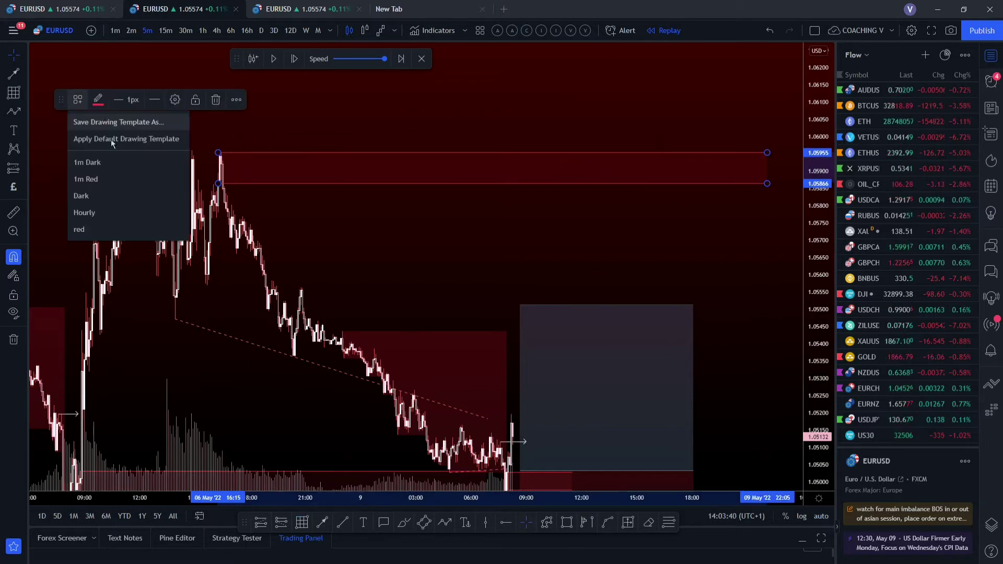
left_click(105, 197)
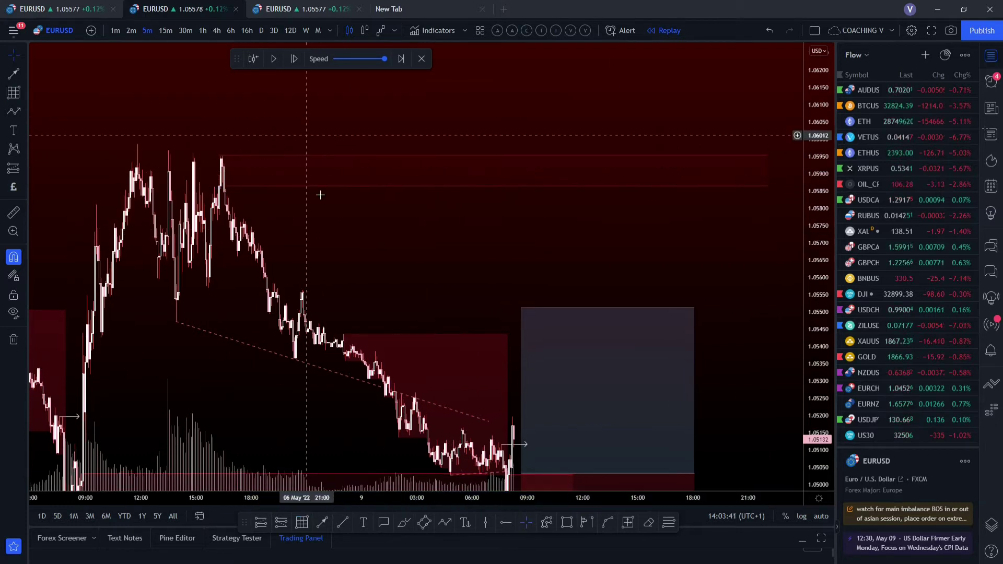
Connect the two 6 May peaks with a trend line, then pan back to older days.
left_click(343, 522)
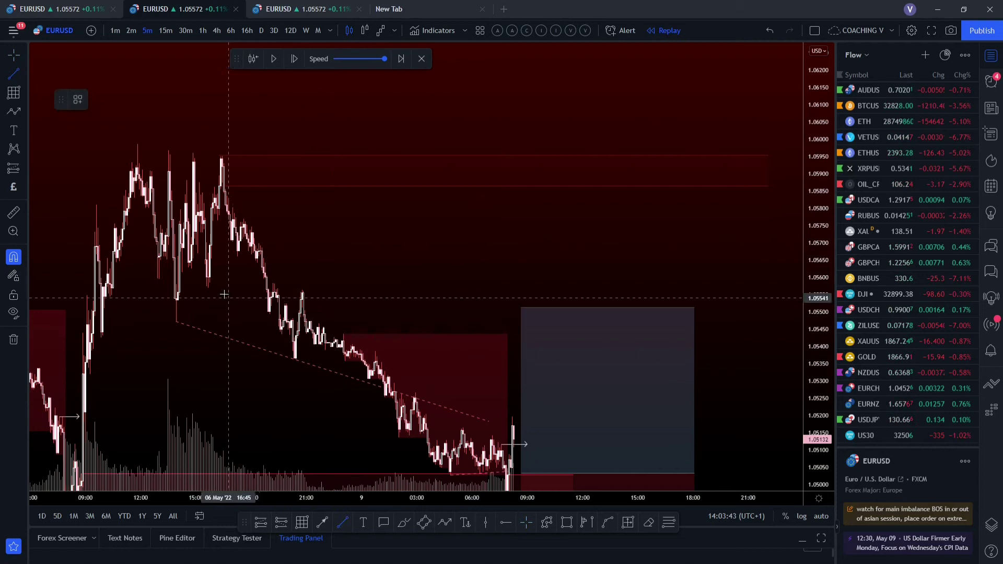
left_click(137, 141)
left_click(222, 153)
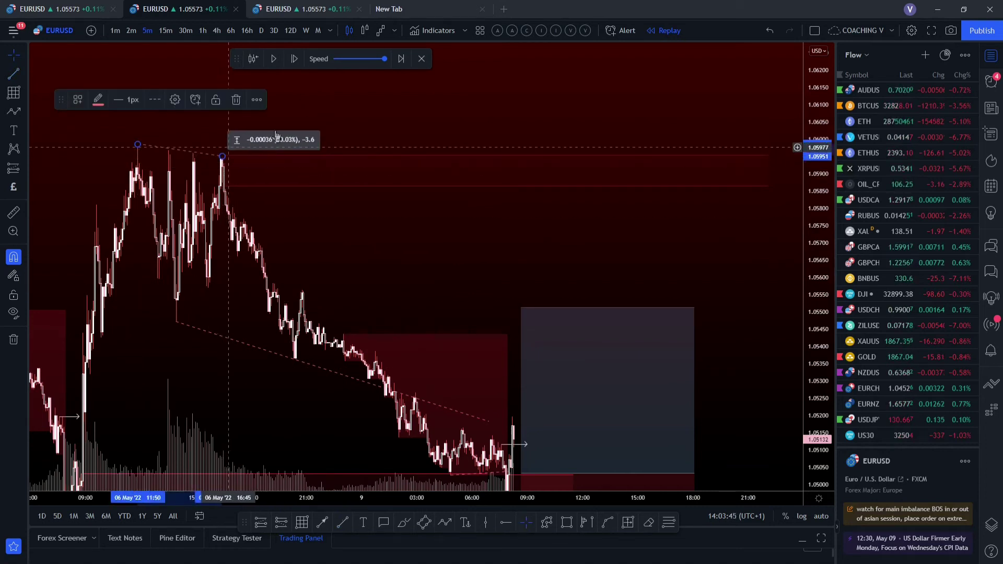
left_click(343, 127)
left_click_drag(186, 130, 264, 156)
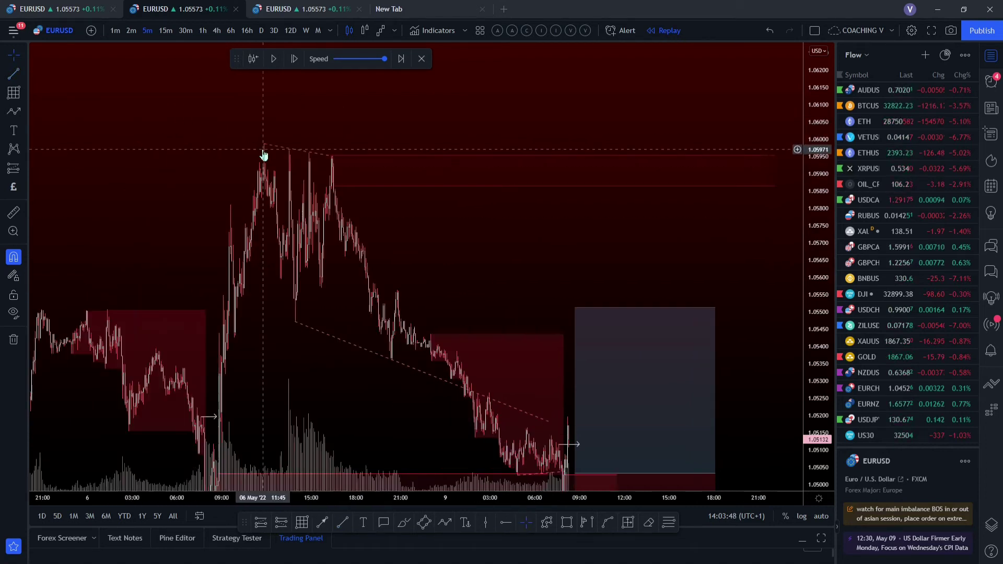
left_click_drag(554, 205, 646, 258)
scroll(647, 259, "down", 4)
left_click_drag(817, 239, 818, 383)
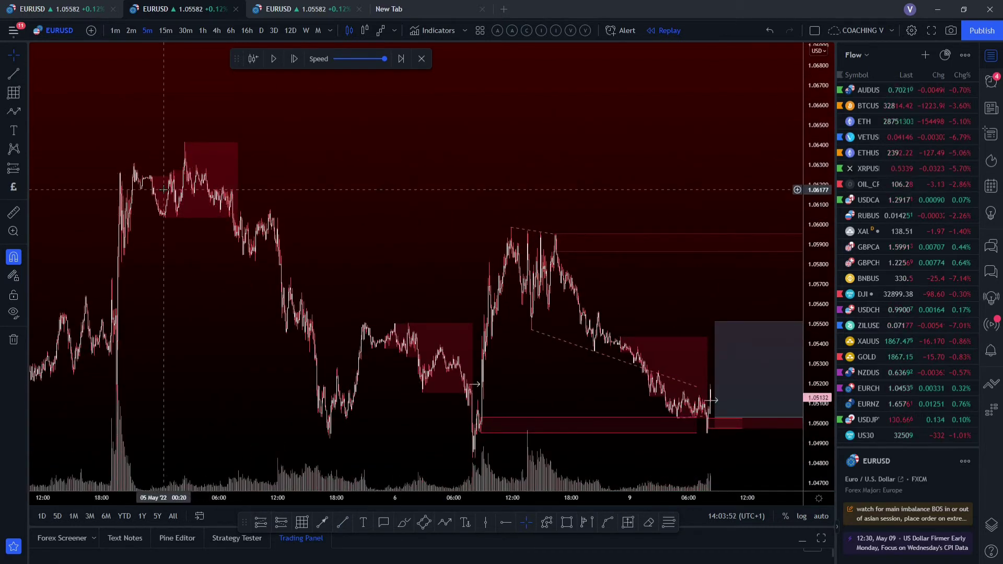
scroll(198, 191, "down", 4)
scroll(355, 216, "up", 4)
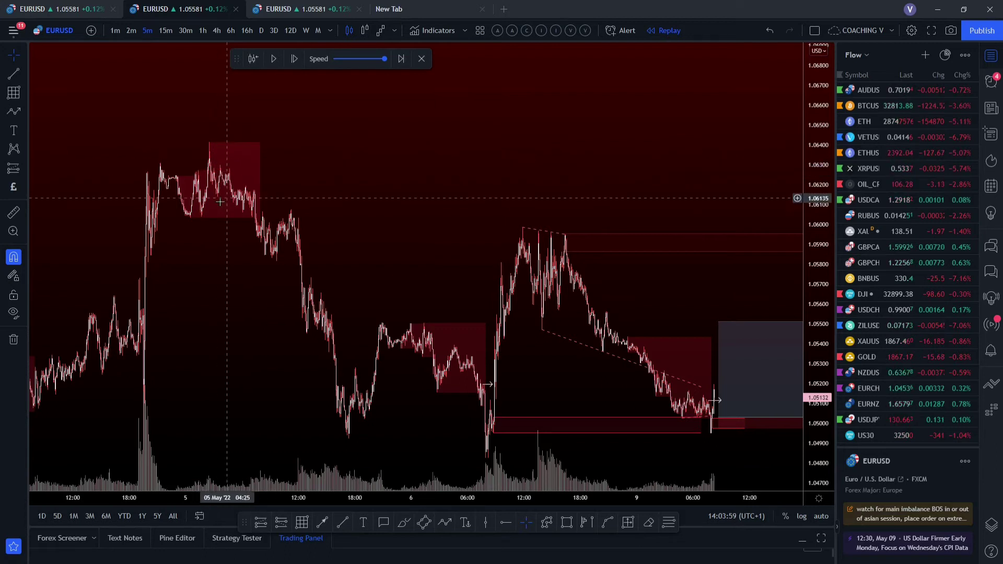
scroll(259, 194, "down", 11)
scroll(263, 195, "up", 8)
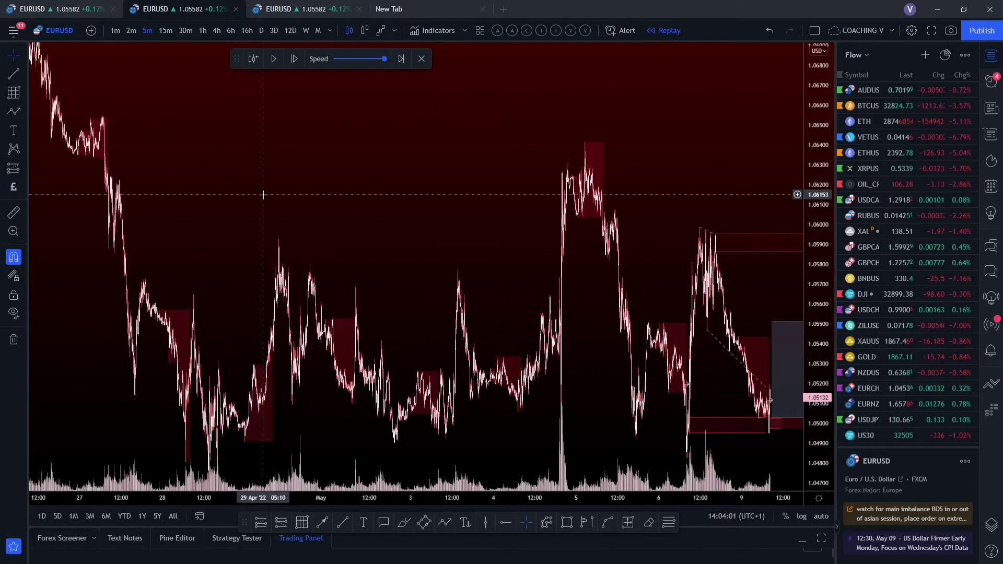
Cycle through the EURUSD chart tabs, settle on the third layout, and pan back to earlier dates.
scroll(263, 198, "up", 4)
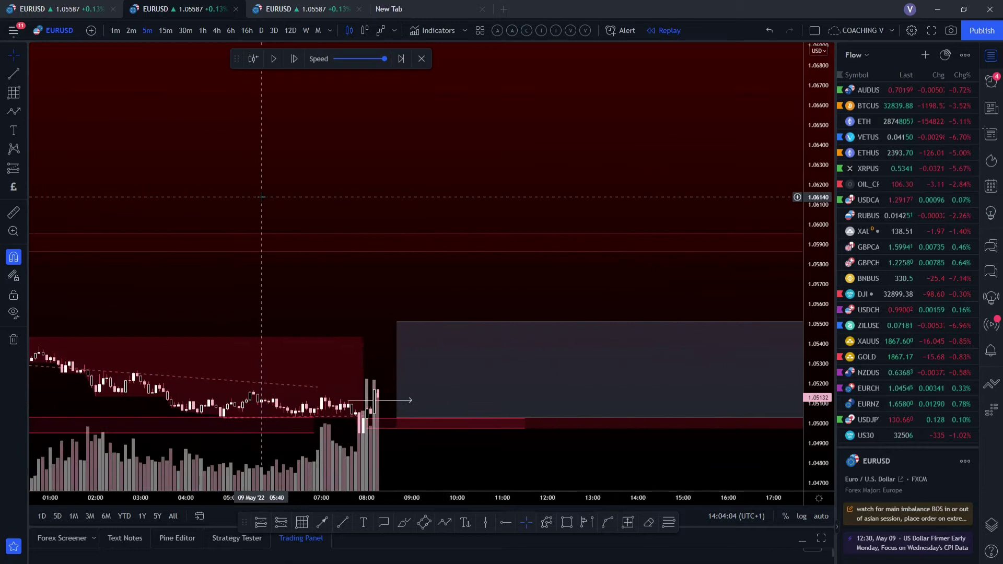
scroll(260, 196, "down", 2)
scroll(266, 196, "down", 5)
scroll(273, 197, "up", 2)
left_click(57, 5)
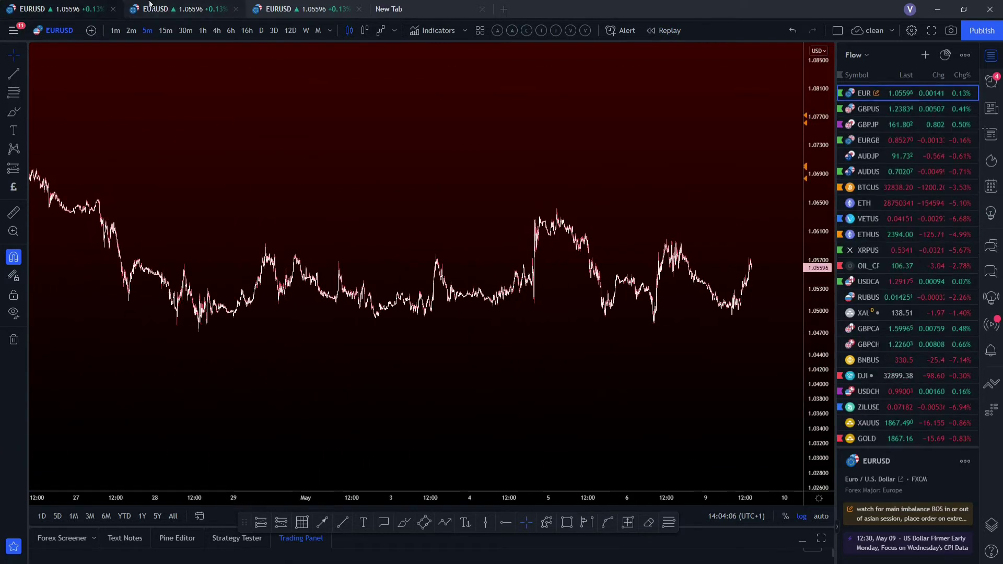
left_click(152, 5)
left_click(296, 7)
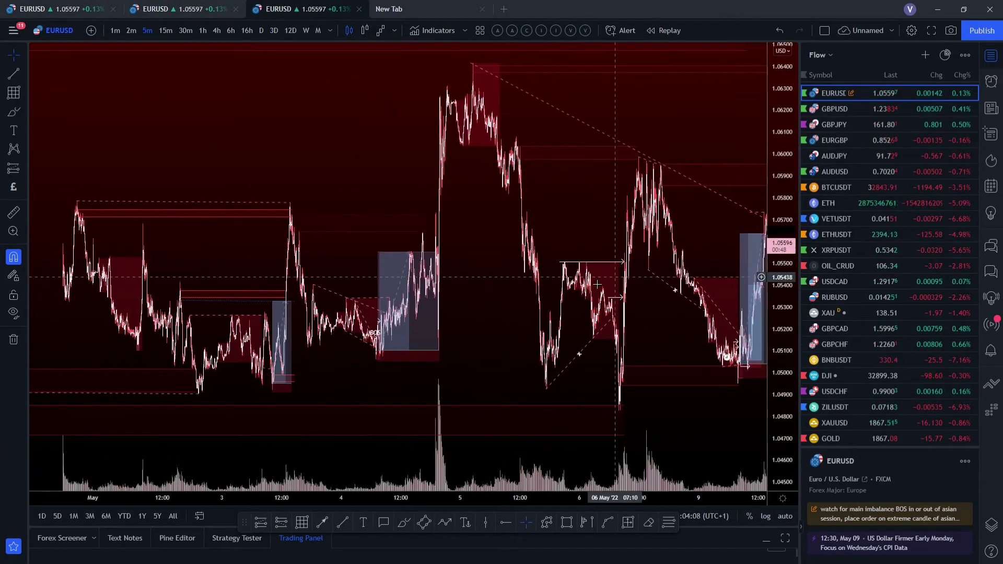
left_click_drag(420, 292, 621, 264)
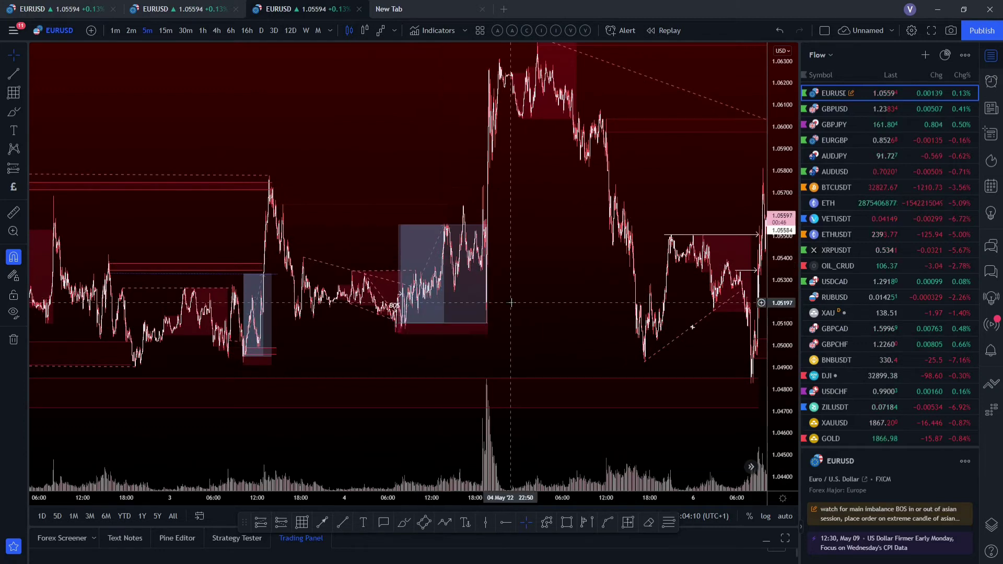
Inspect the 3 May long position, then jump to the latest 9 May bars and dashed trendline.
left_click(263, 305)
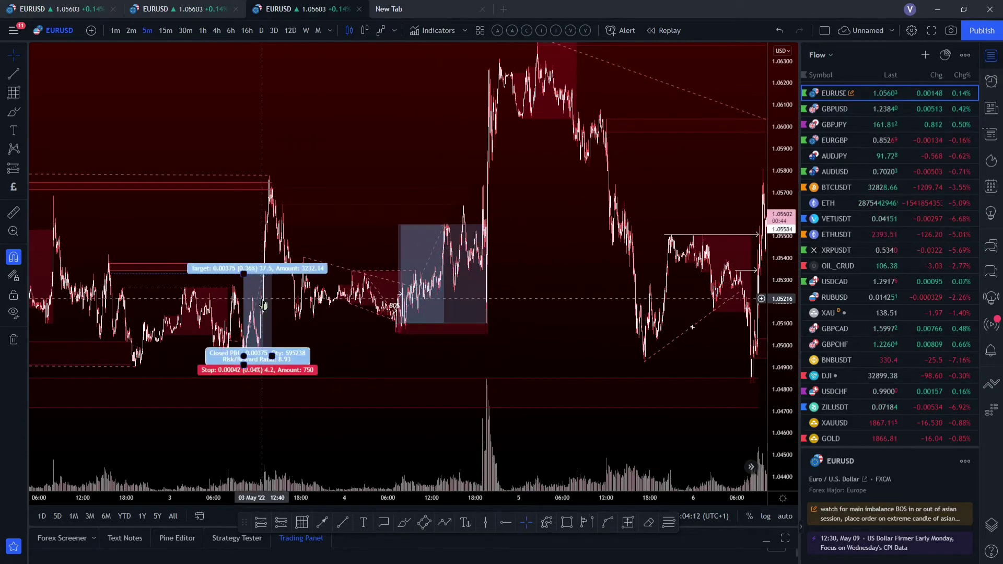
left_click(262, 193)
left_click(270, 176, "shift")
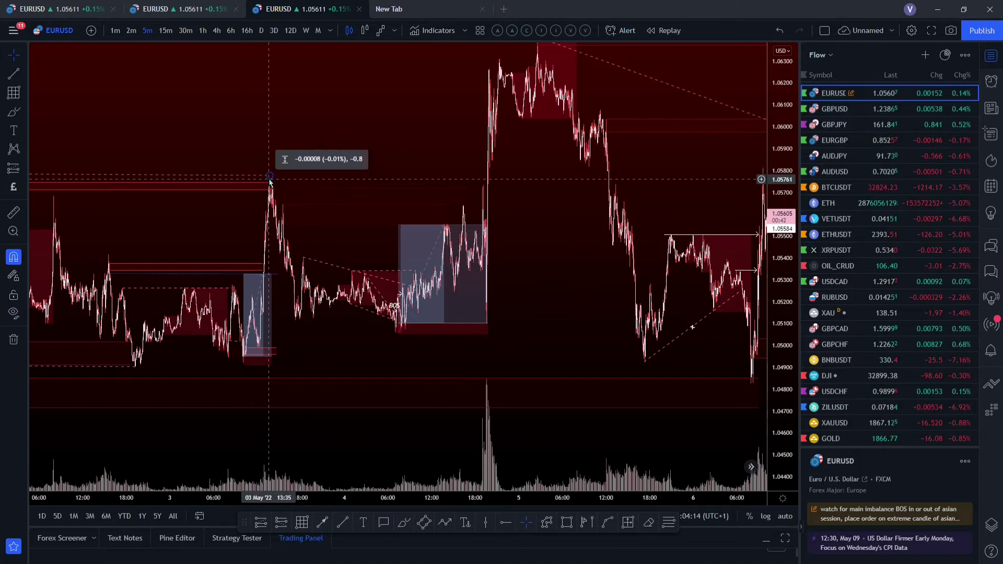
right_click(452, 258)
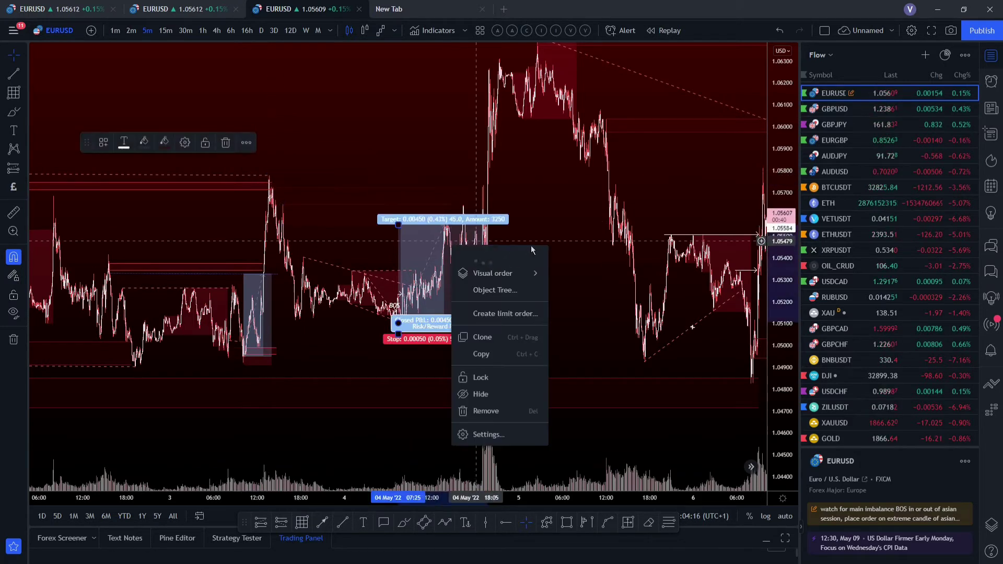
left_click(548, 225)
left_click(487, 302)
left_click(500, 325)
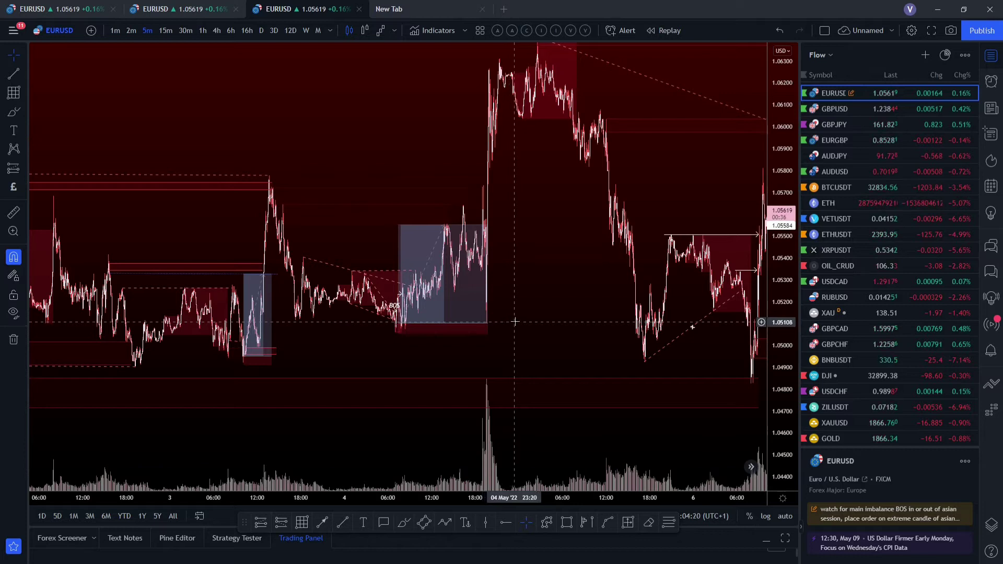
left_click(751, 467)
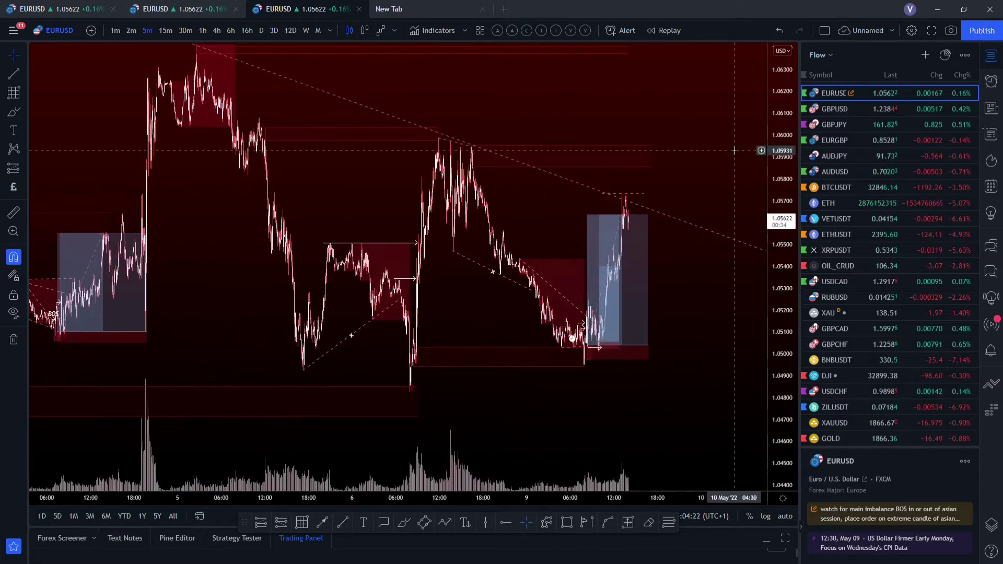
left_click_drag(741, 134, 589, 230)
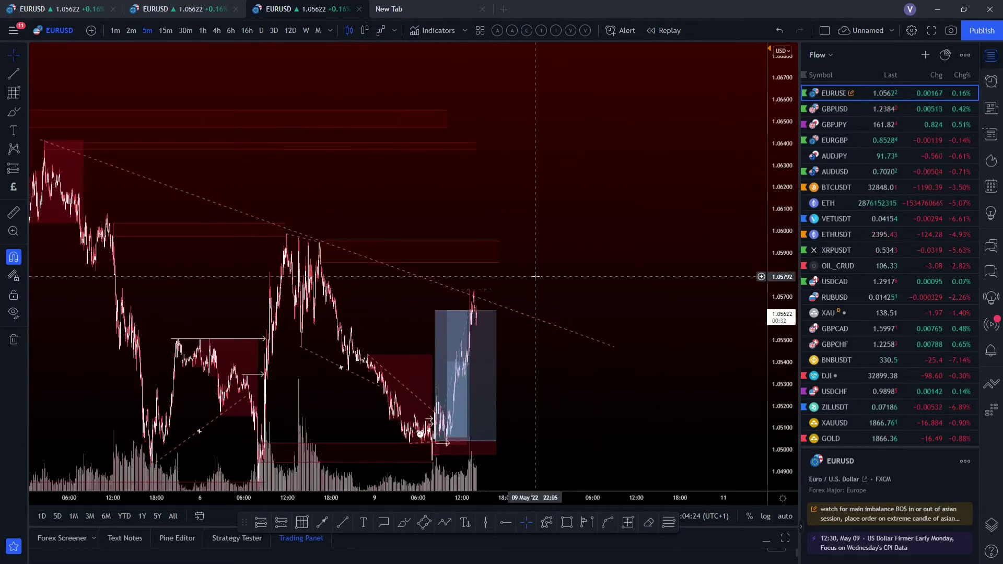
Return to the replay EURUSD chart and switch it to 15-minute candles.
left_click(203, 6)
left_click(99, 6)
left_click(172, 7)
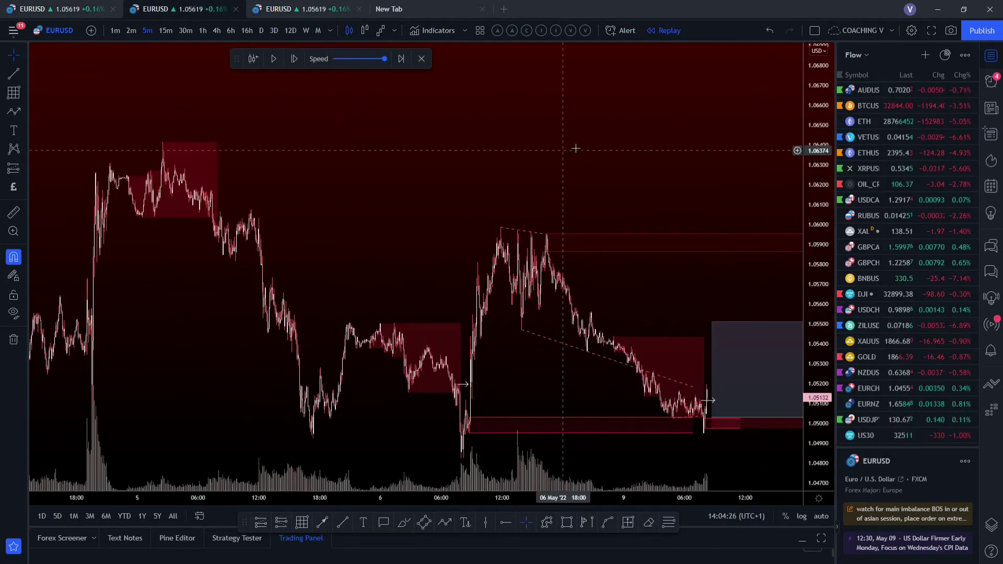
left_click_drag(589, 143, 348, 147)
scroll(384, 111, "down", 3)
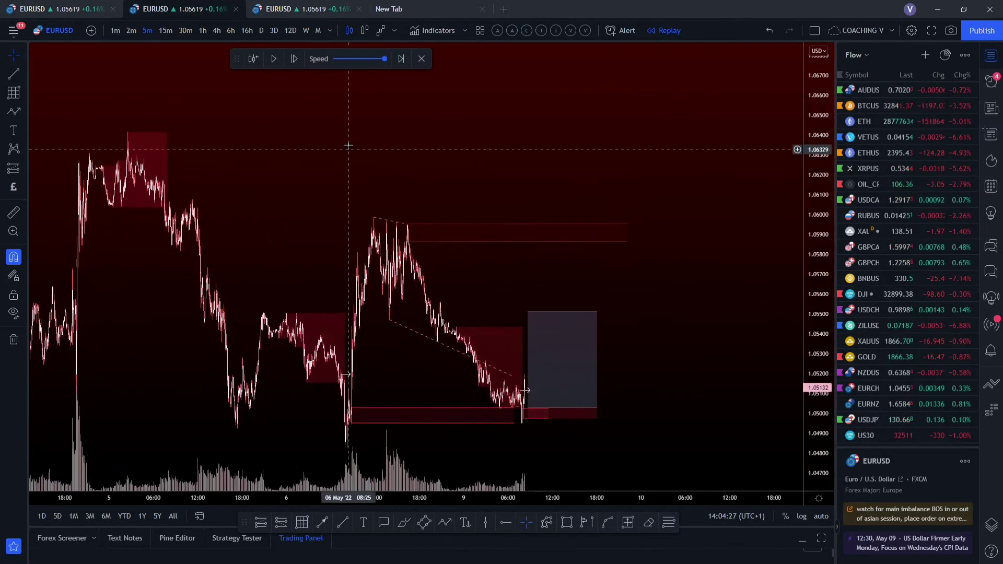
left_click(167, 31)
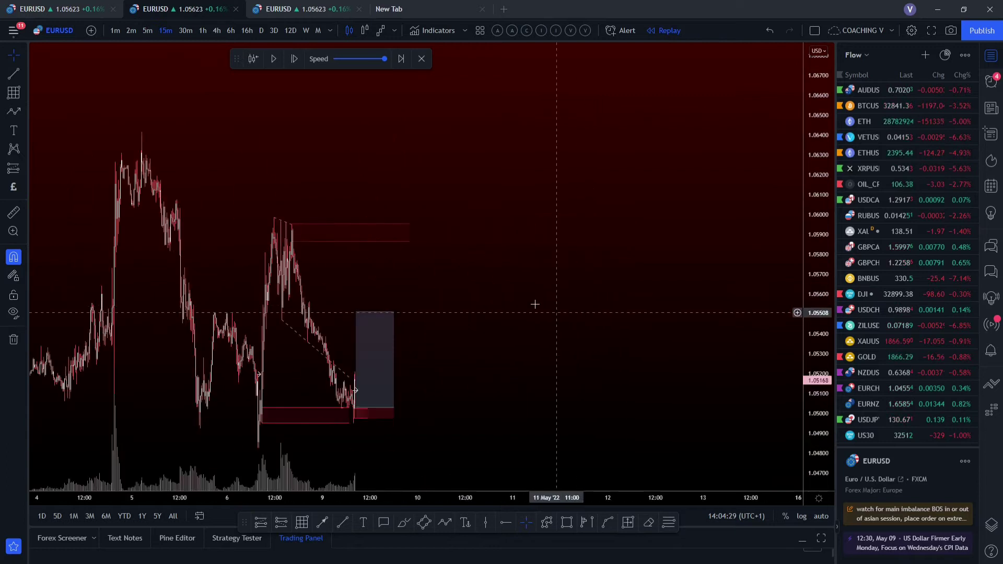
scroll(535, 304, "up", 3)
Draw a falling trend line from the 5 May high toward 10 May, then view 1-hour candles.
left_click(343, 523)
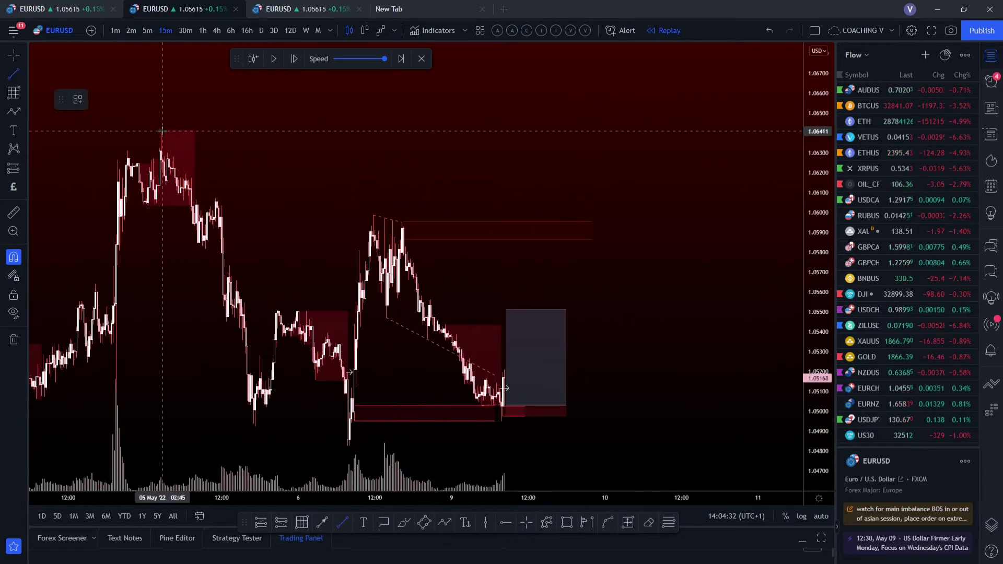
left_click(162, 137)
left_click(668, 302)
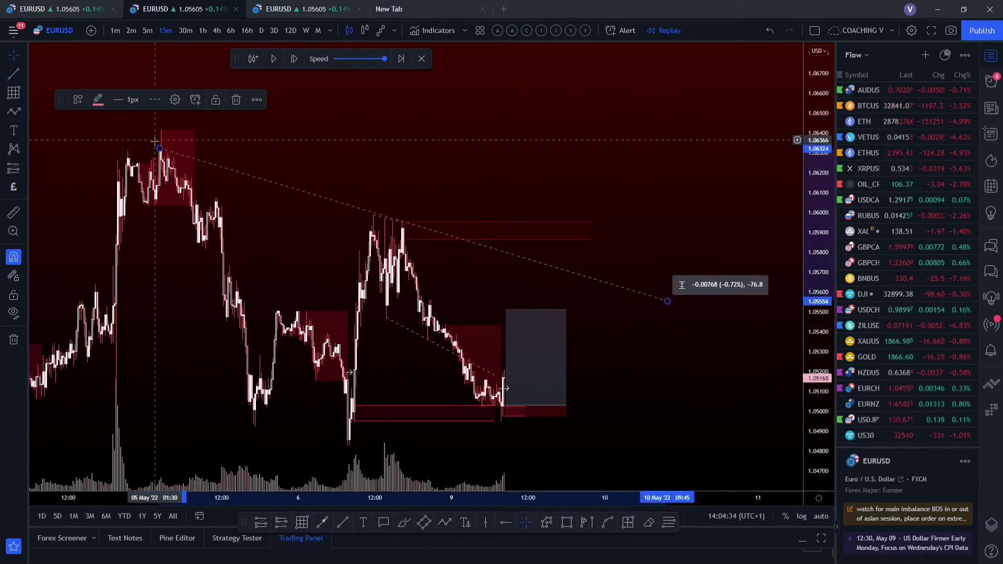
left_click_drag(154, 141, 163, 129)
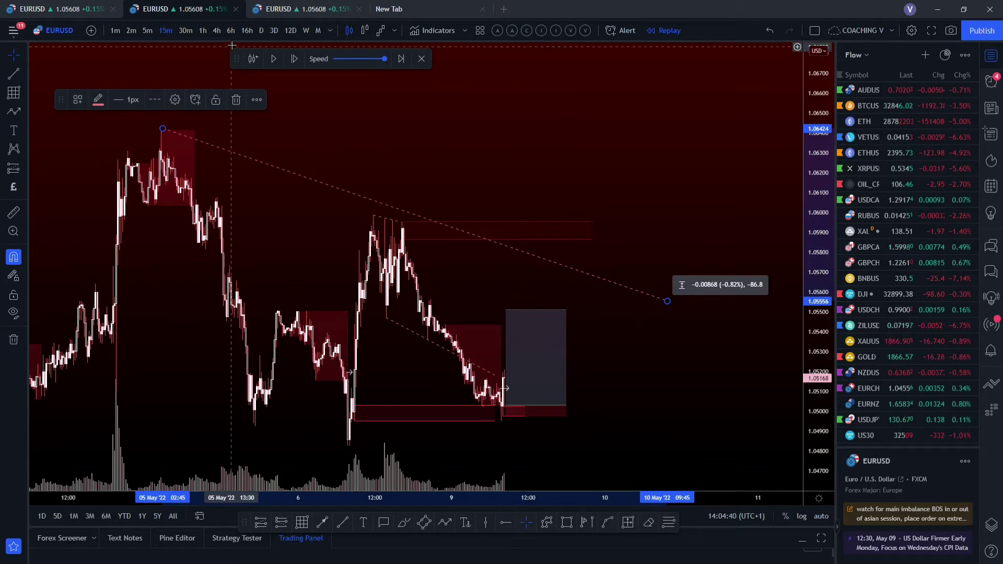
left_click(203, 30)
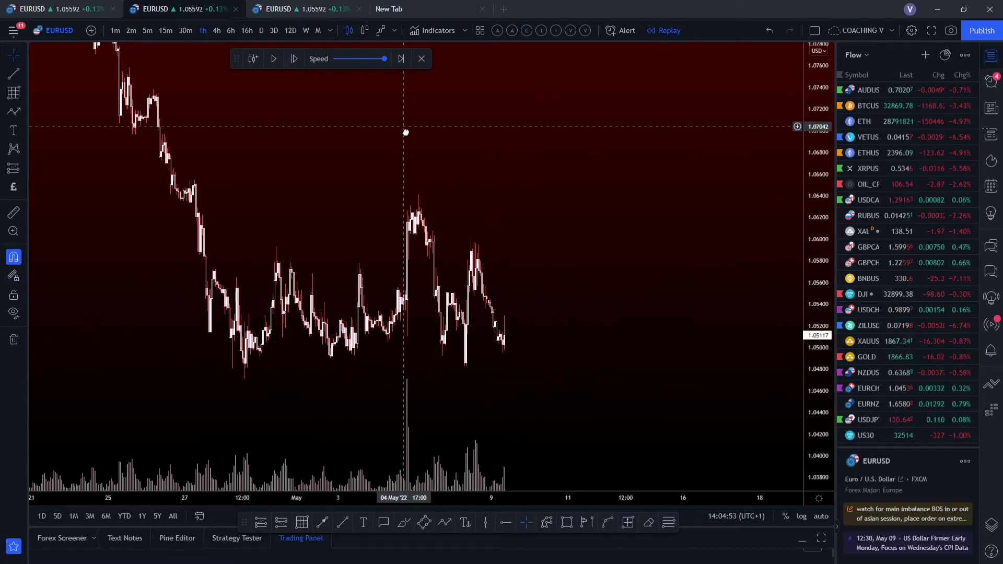
Pan the EURUSD chart back in time and fit the weekly price range on screen.
left_click_drag(405, 133, 487, 292)
scroll(494, 290, "down", 5)
left_click_drag(815, 331, 812, 419)
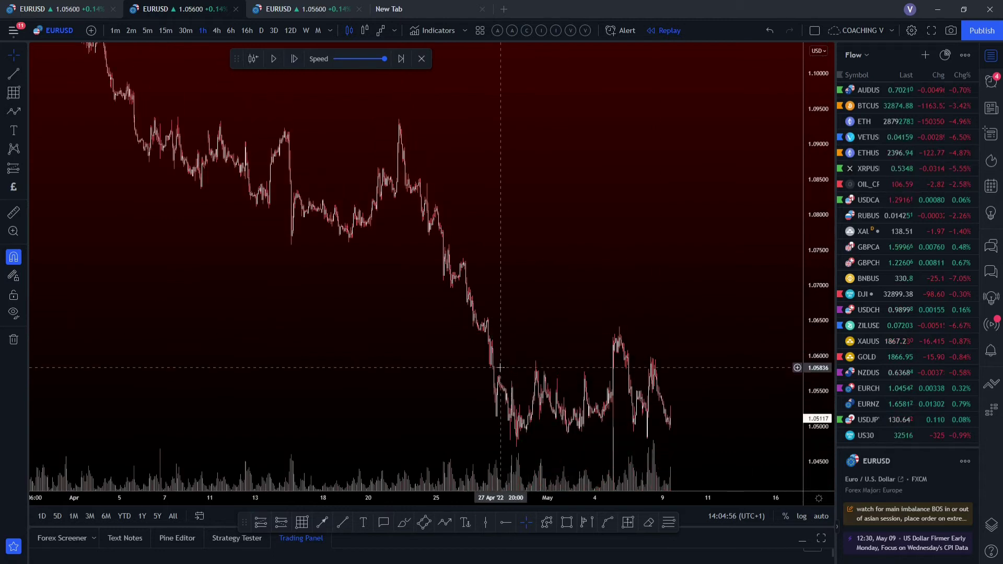
scroll(499, 368, "up", 2)
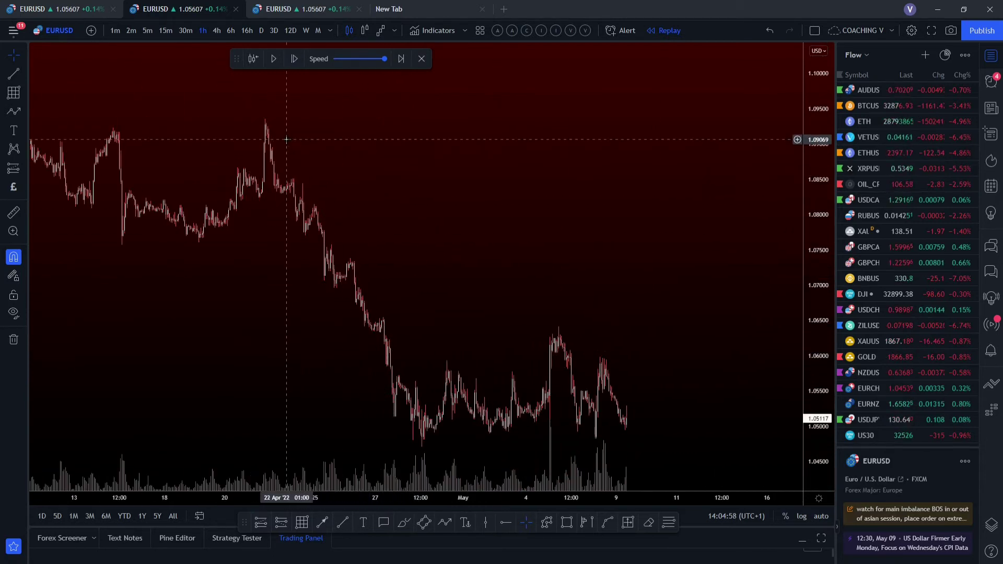
left_click_drag(286, 140, 371, 221)
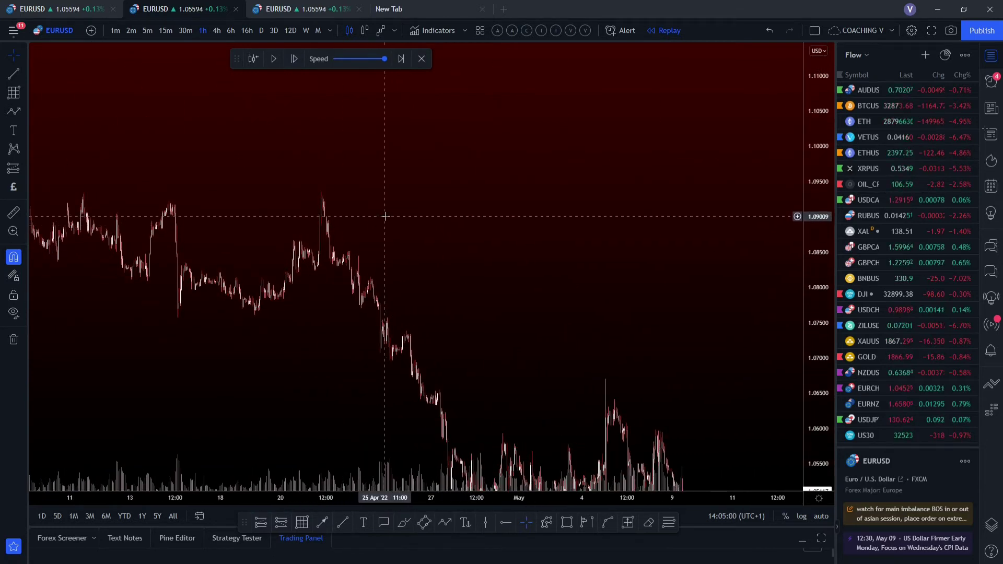
scroll(389, 217, "down", 5)
scroll(239, 111, "up", 2)
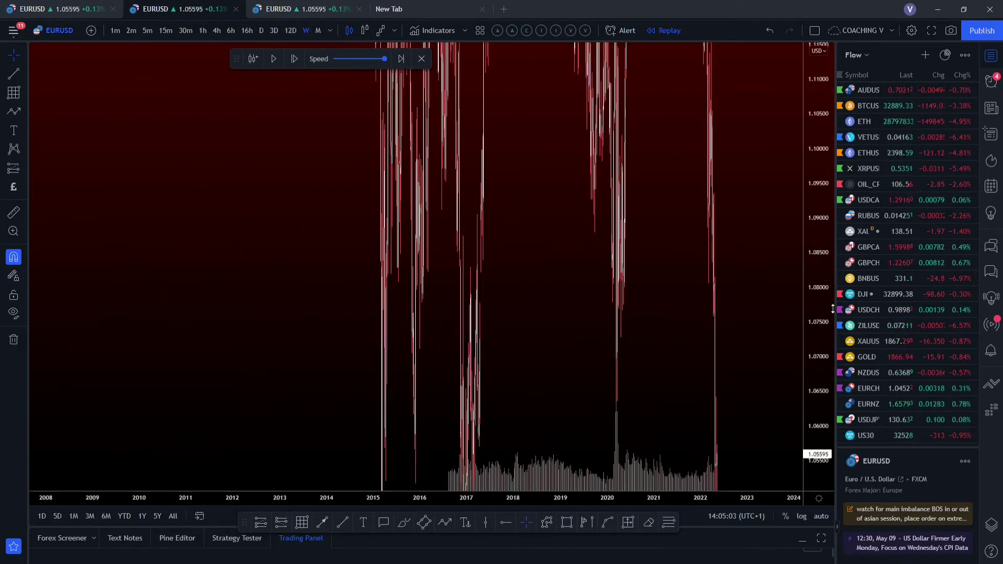
scroll(823, 309, "up", 5)
left_click_drag(823, 308, 824, 418)
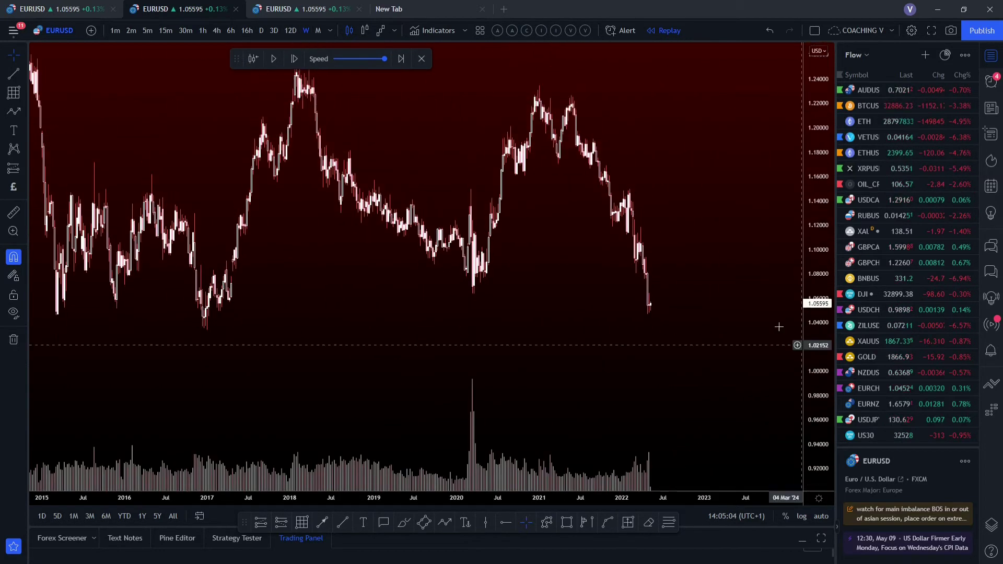
Draw a rising trend line from the 2017 low through the 2020 low, then center the 2022 sell-off.
left_click(343, 523)
left_click(207, 330)
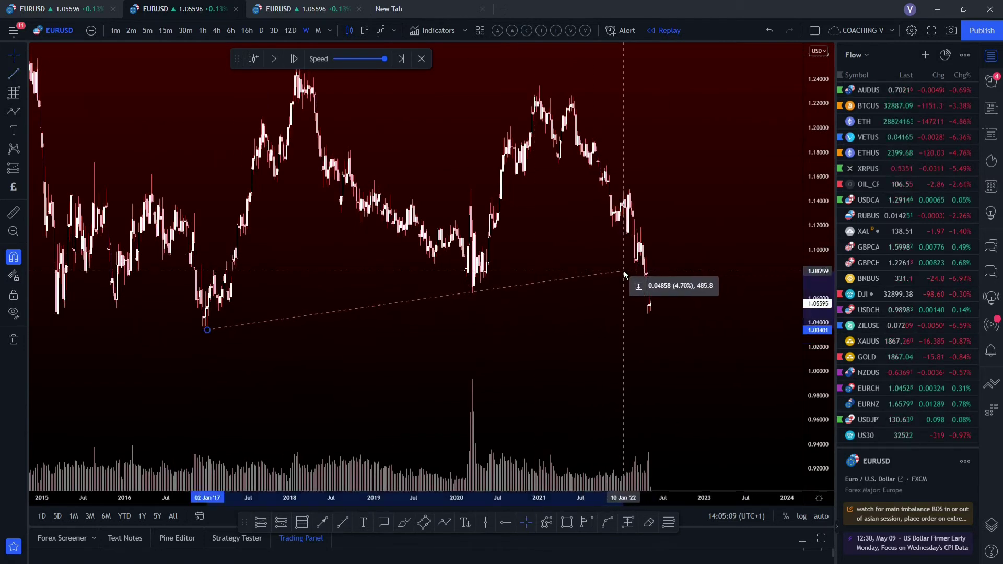
left_click(626, 274)
scroll(626, 302, "up", 1)
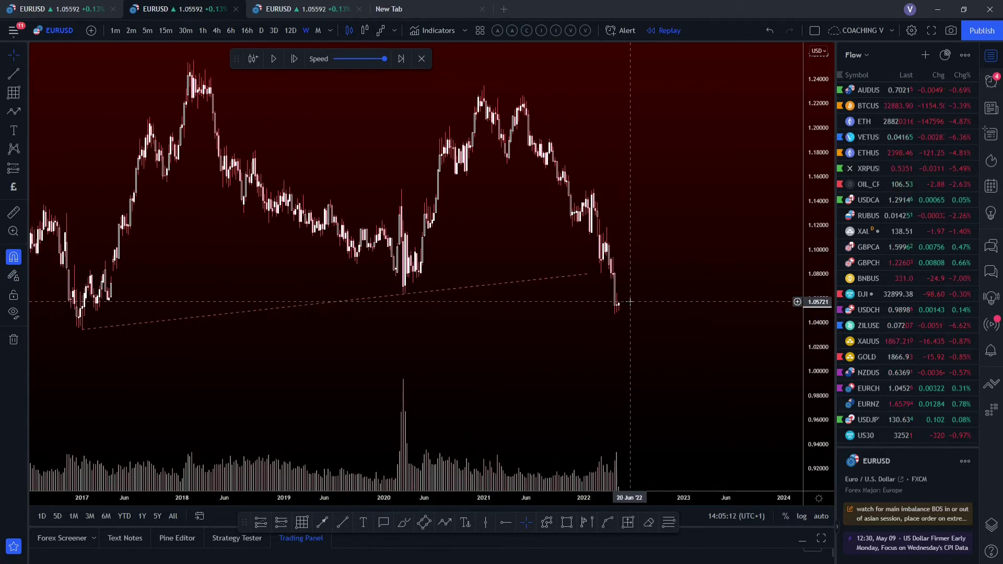
scroll(630, 302, "up", 4)
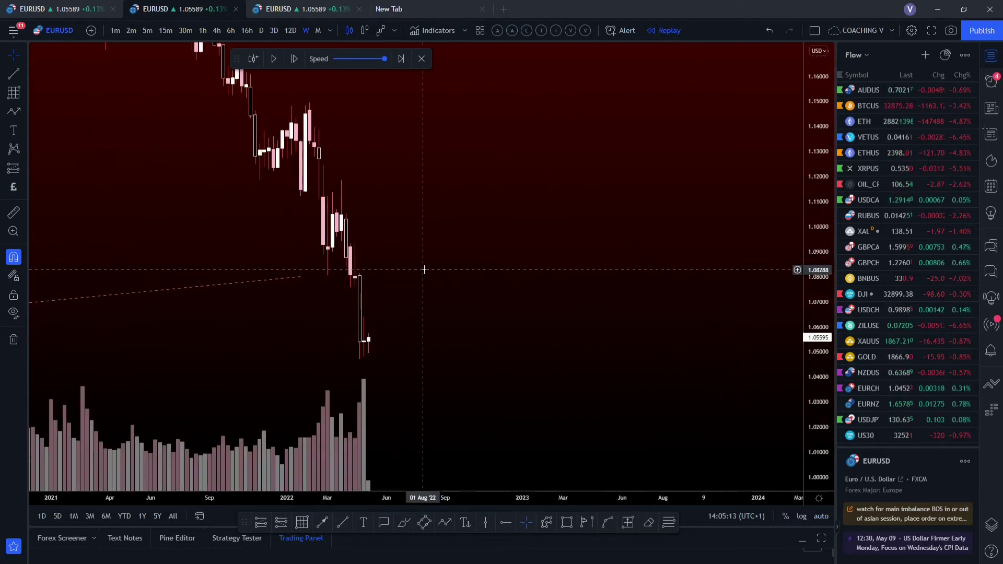
left_click_drag(337, 127, 467, 184)
left_click_drag(535, 282, 608, 301)
scroll(616, 300, "up", 2)
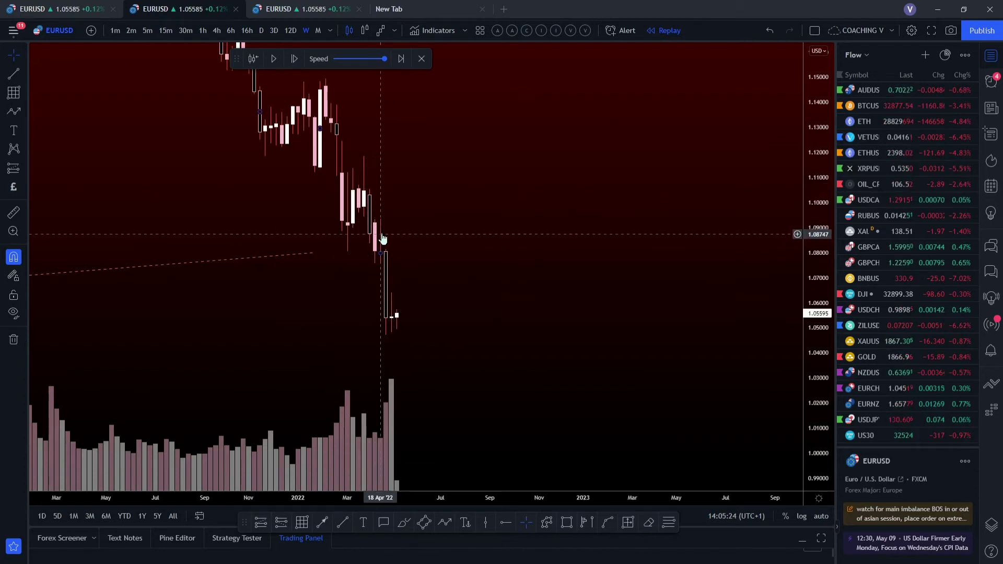
Switch to 5-minute candles and stretch the price scale over the recent price action.
left_click(148, 30)
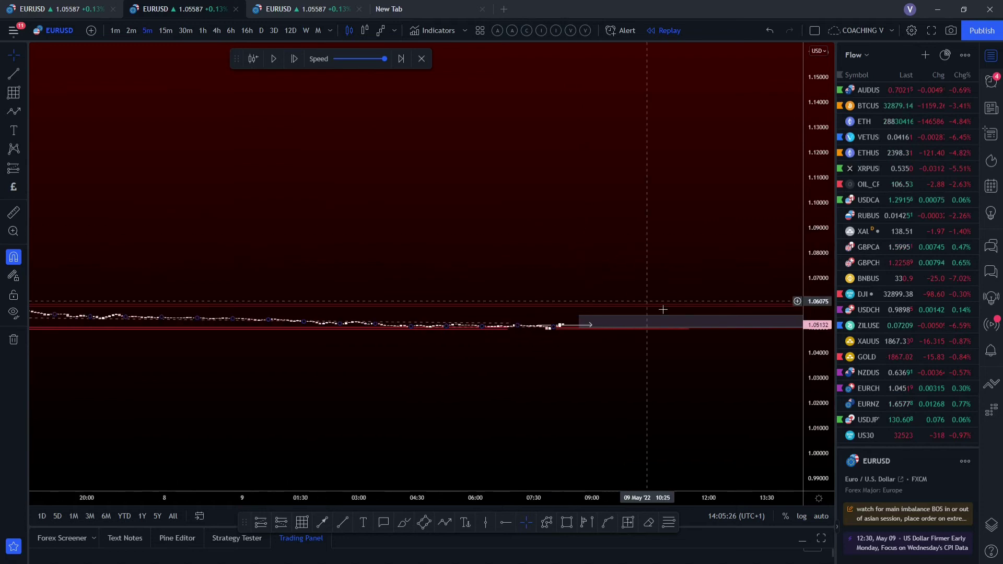
left_click_drag(816, 466, 817, 162)
left_click_drag(776, 376, 670, 186)
left_click_drag(816, 442, 816, 224)
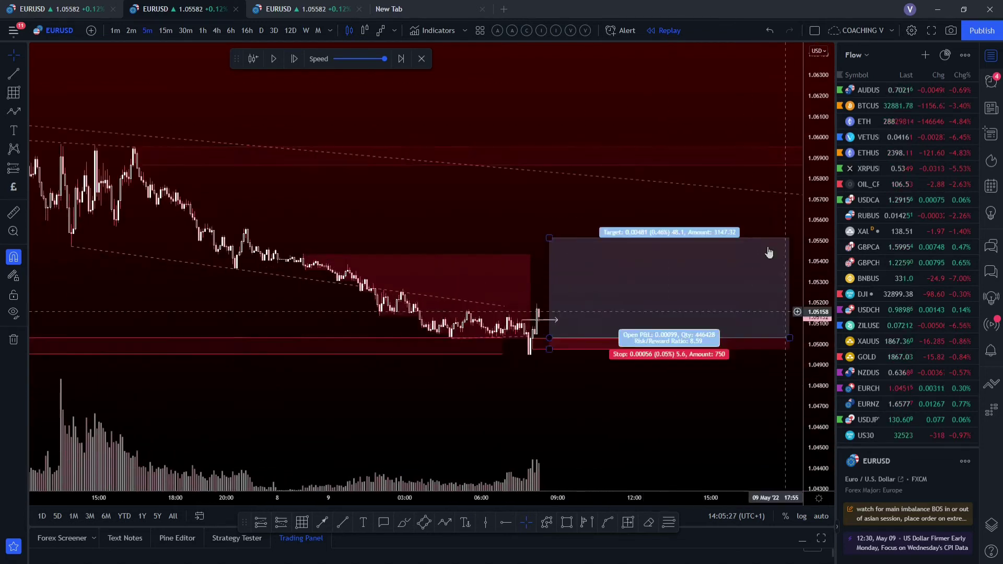
scroll(567, 273, "up", 5)
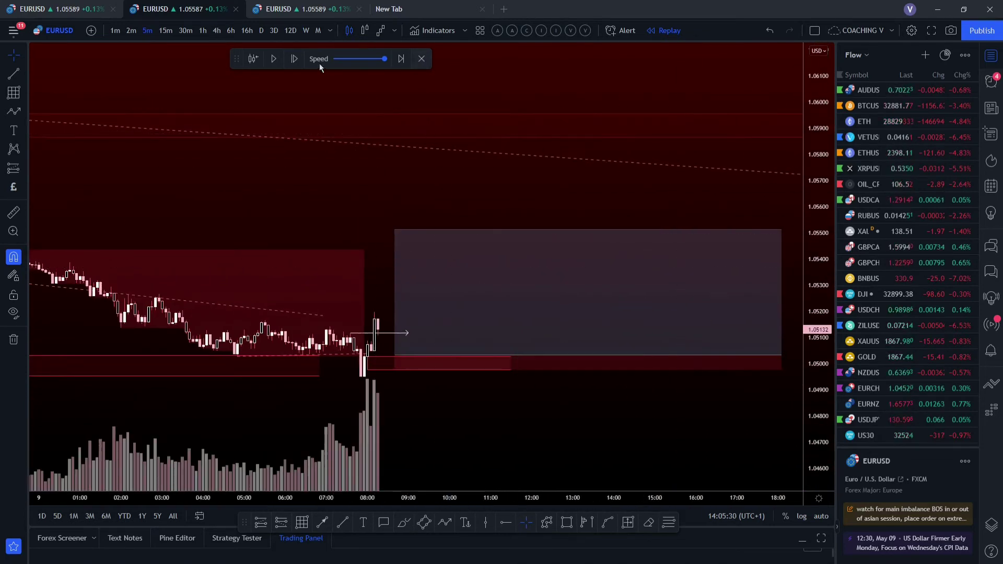
Restart the replay from the 08:55 bar on 1-minute candles.
left_click(291, 61)
left_click(276, 61)
left_click(276, 61)
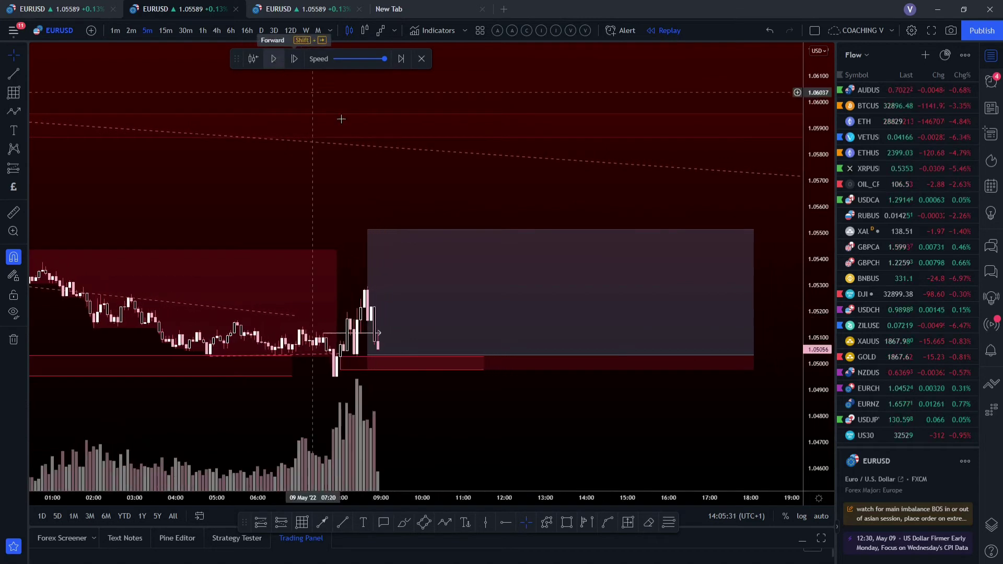
left_click(254, 59)
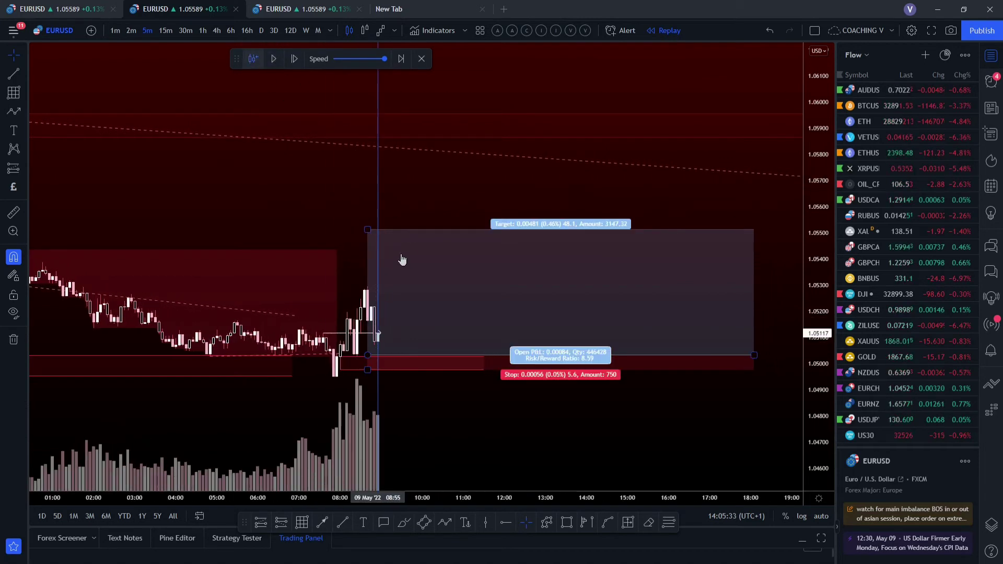
left_click(376, 288)
key("1")
key("Return")
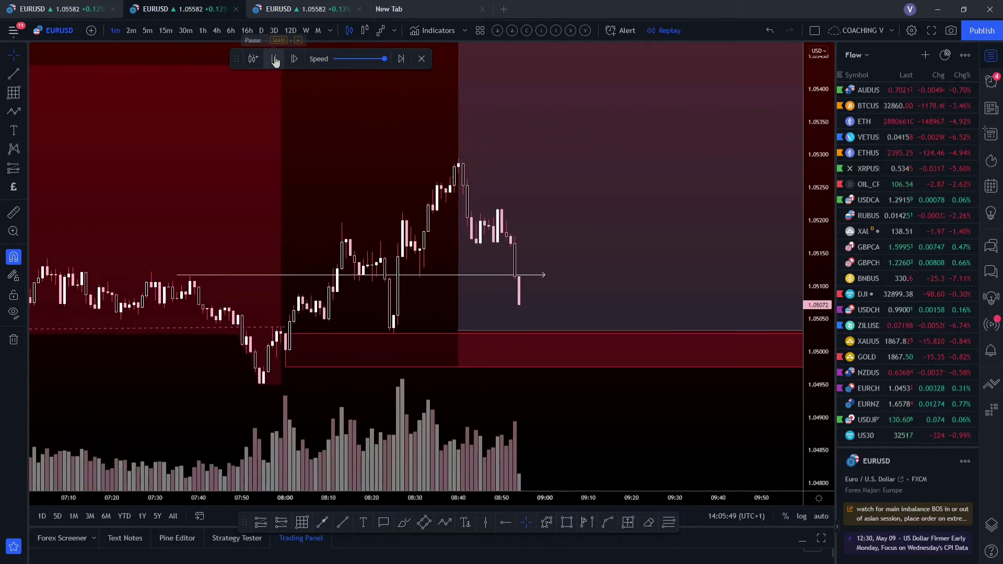
Pause the replay, step eight bars forward, and draw a trendline along the rising lows.
left_click(274, 59)
left_click(297, 62)
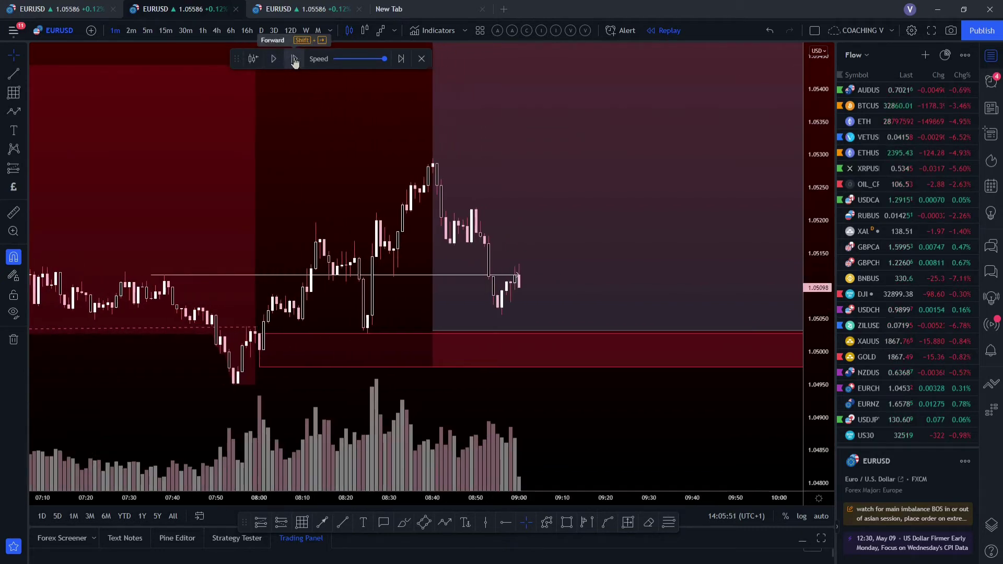
left_click(295, 62)
left_click(296, 61)
left_click(294, 61)
left_click(295, 61)
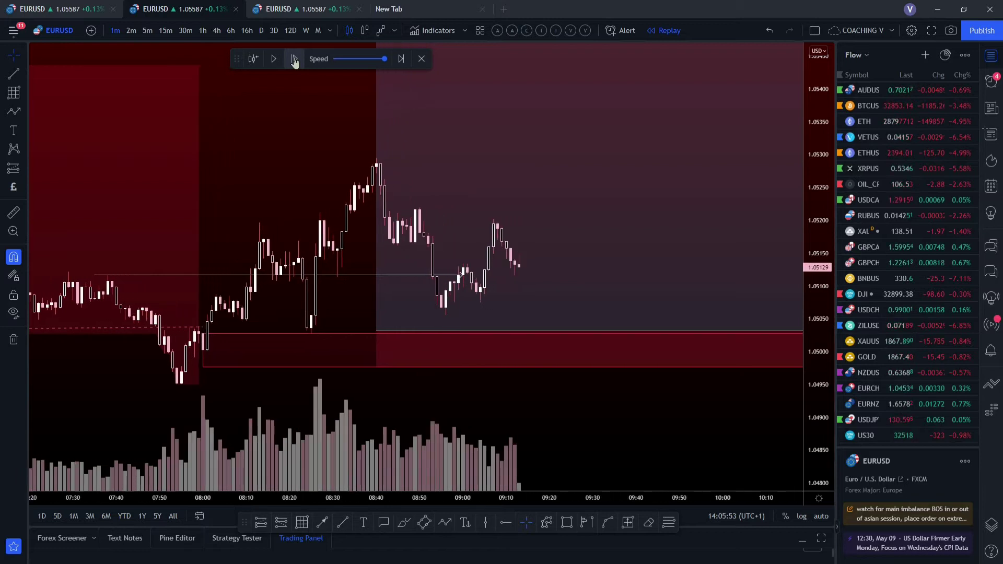
left_click(294, 60)
left_click(294, 61)
left_click(294, 60)
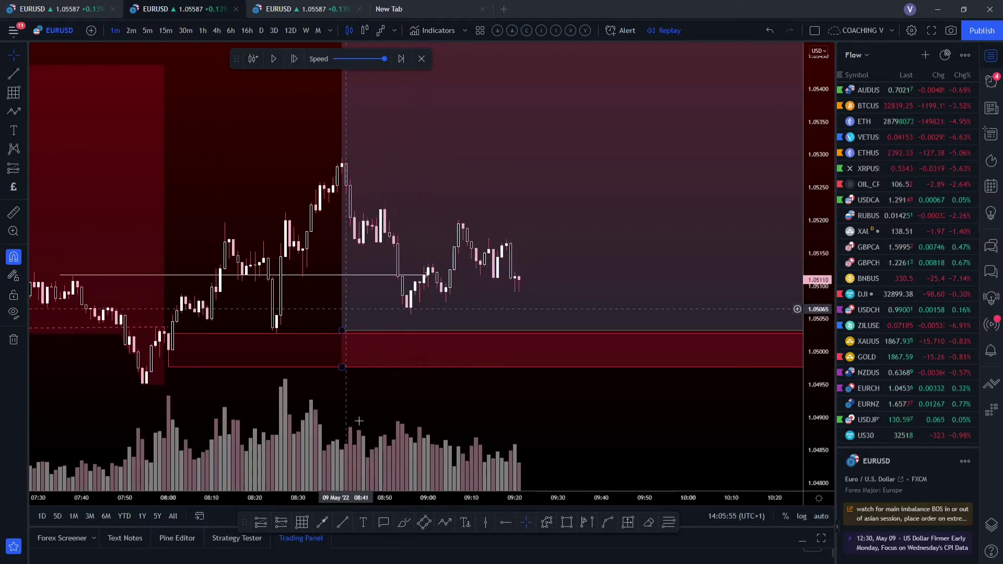
left_click(411, 315)
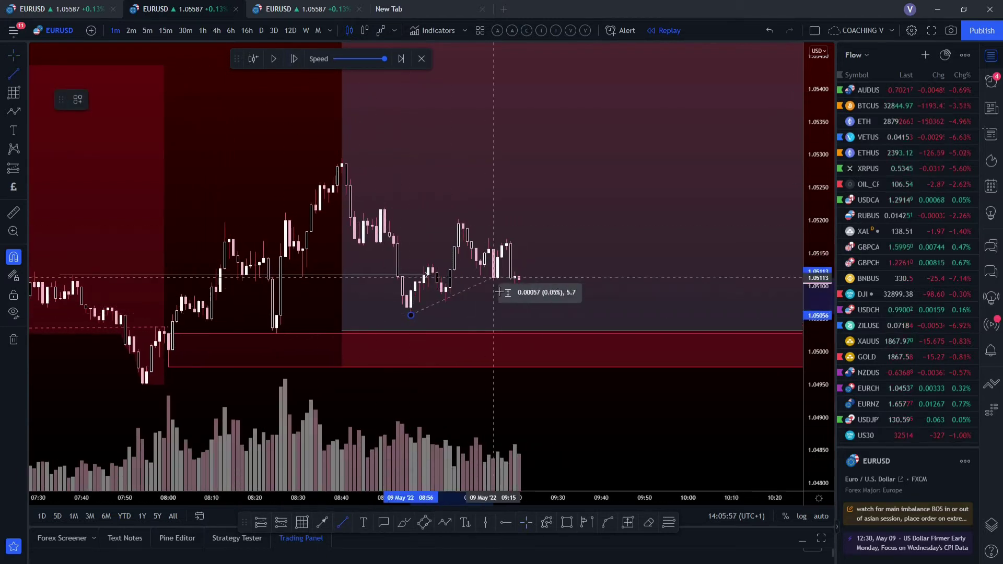
left_click(522, 278)
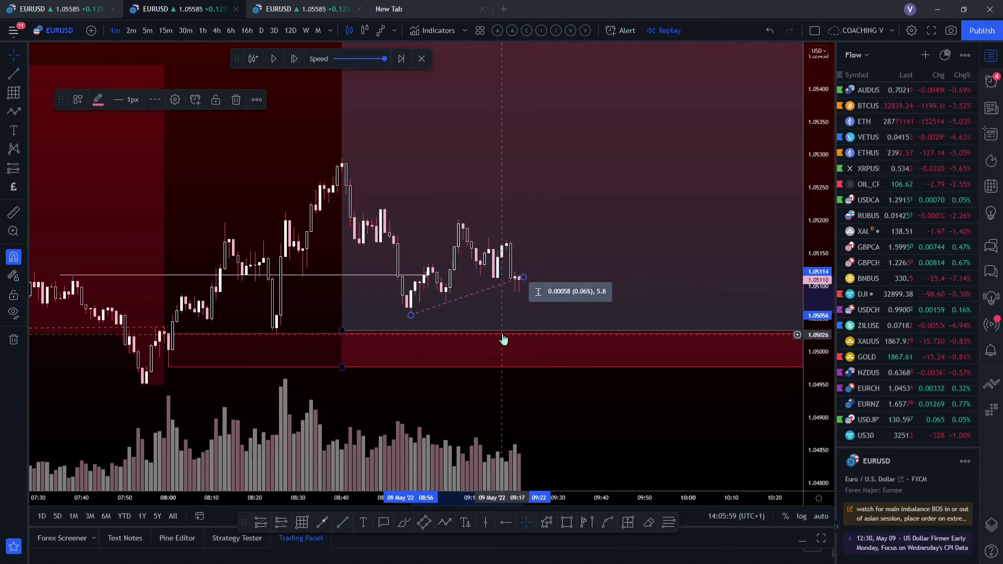
Advance the replay another twelve bars.
left_click(292, 62)
left_click(292, 62)
left_click(292, 62)
left_click(292, 61)
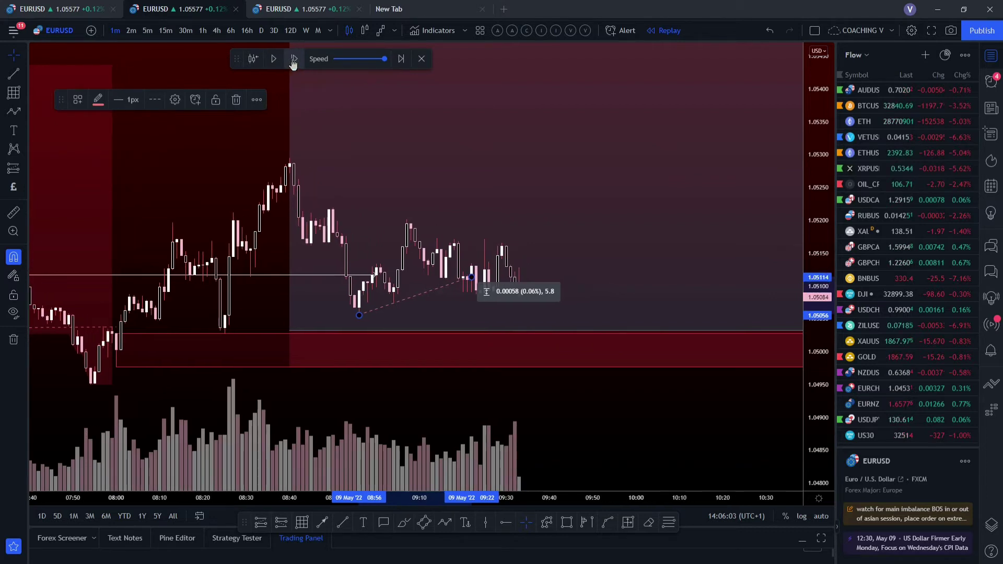
left_click(292, 62)
left_click(292, 62)
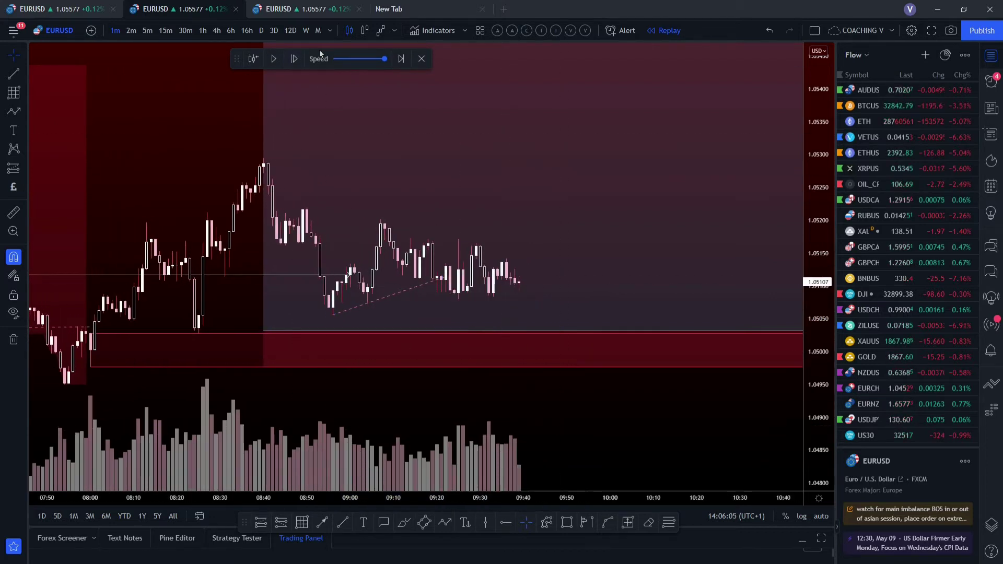
left_click(294, 61)
left_click(294, 61)
left_click(295, 61)
left_click(295, 61)
left_click(294, 61)
left_click(295, 62)
left_click(295, 62)
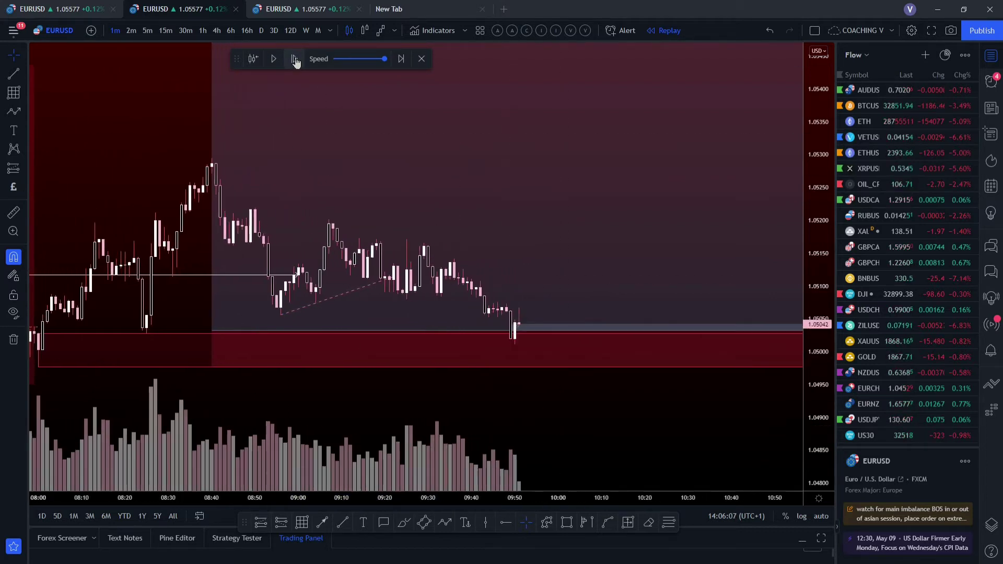
scroll(470, 373, "down", 3)
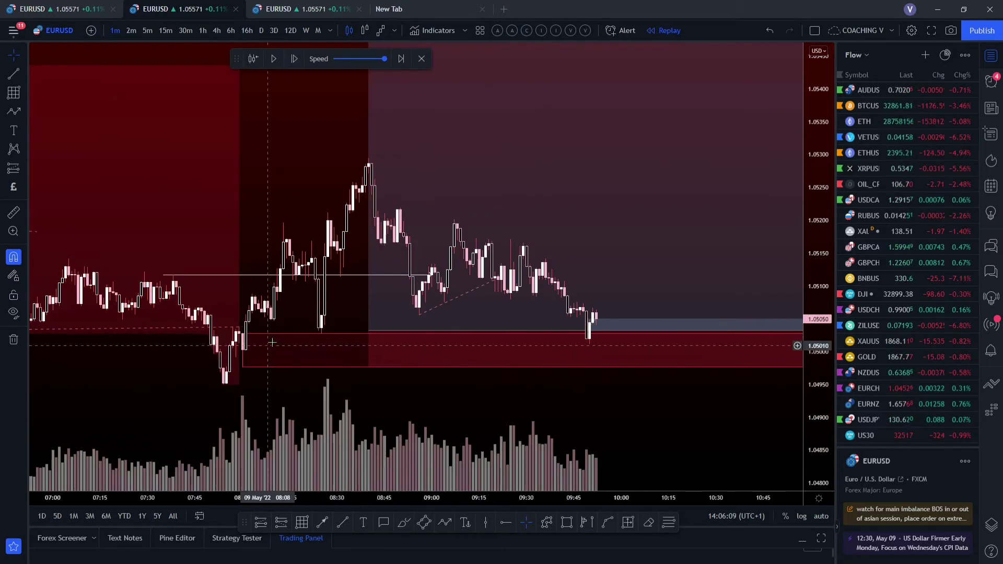
scroll(585, 381, "up", 2)
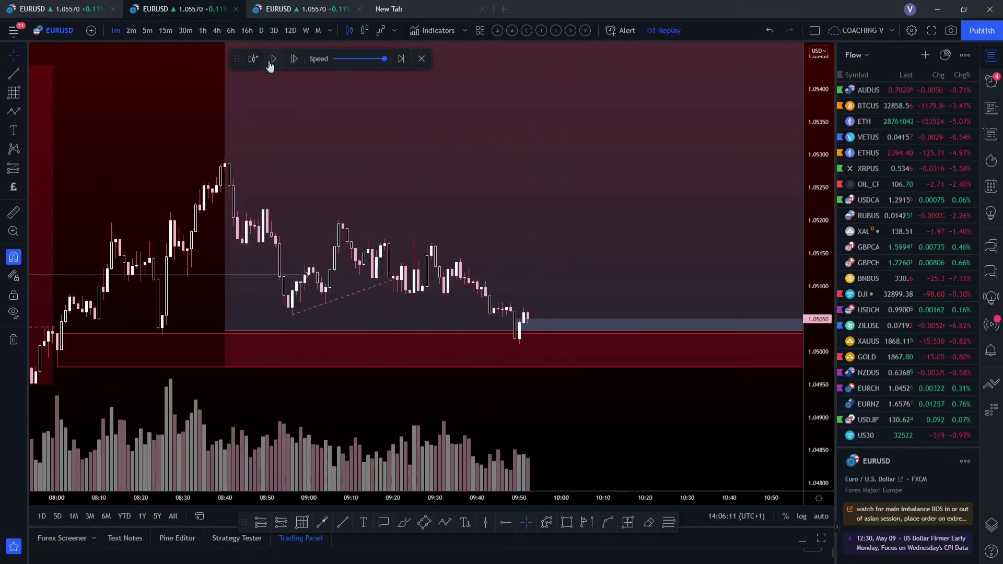
left_click(294, 60)
left_click(295, 60)
left_click(295, 60)
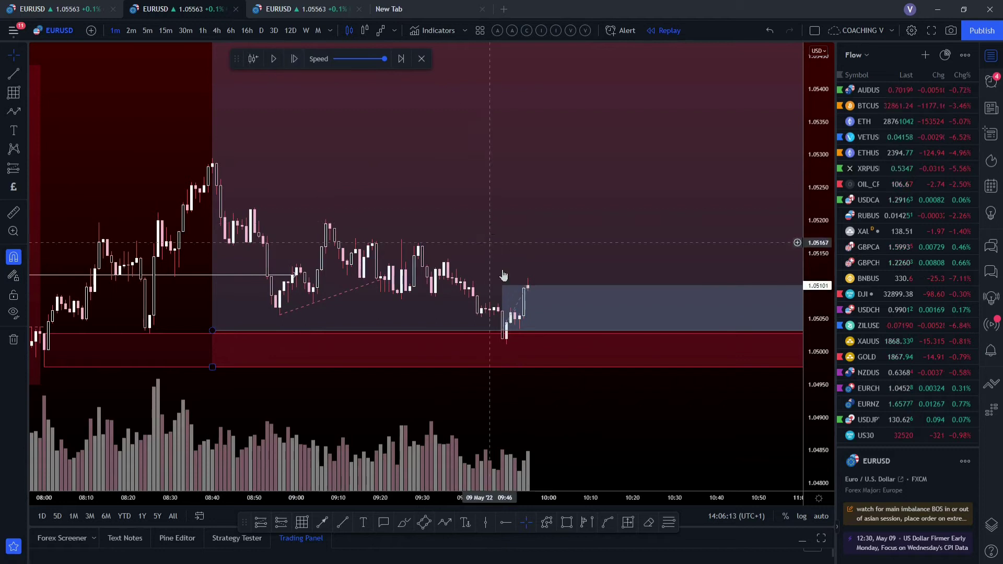
scroll(449, 366, "up", 1)
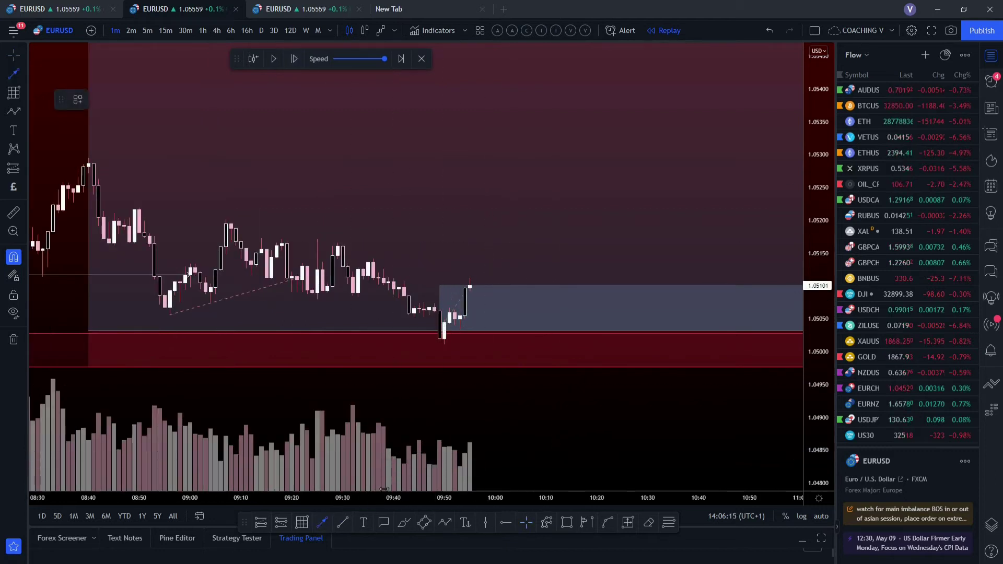
Add a horizontal arrow beside the latest candles and enlarge the candles on the price scale.
left_click(435, 301)
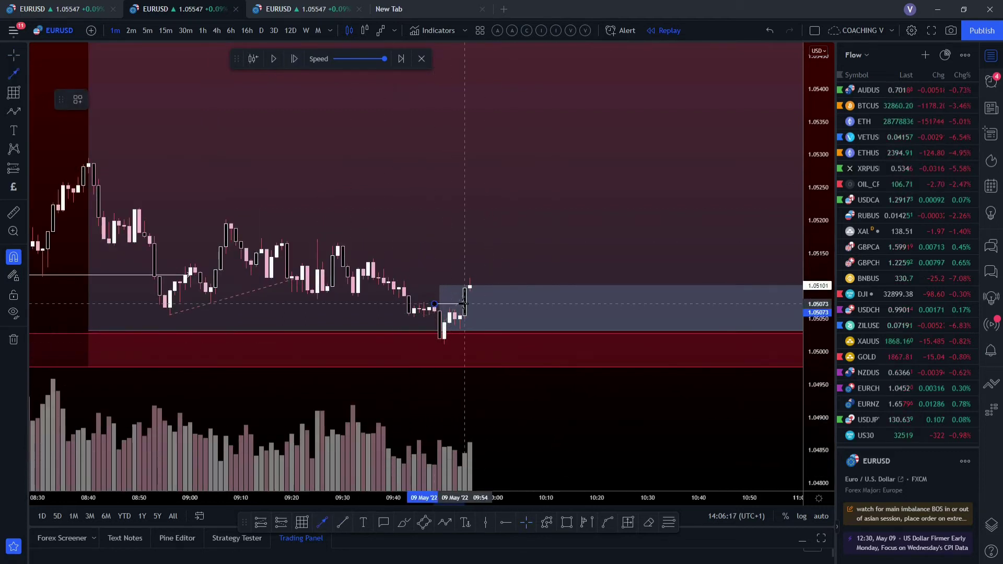
left_click(464, 304)
left_click(452, 411)
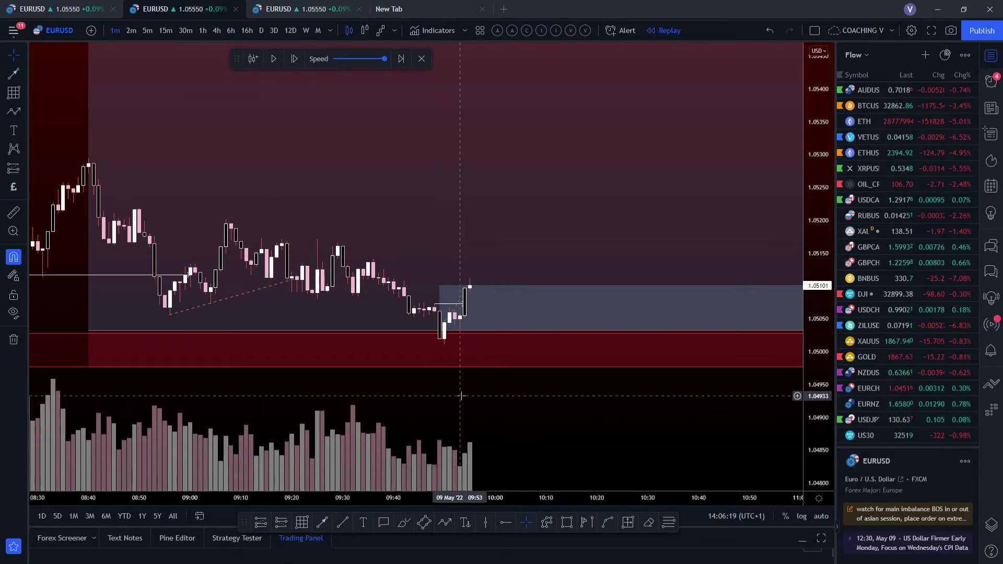
left_click_drag(813, 430, 813, 282)
left_click_drag(622, 473, 636, 346)
scroll(624, 395, "up", 4)
left_click_drag(582, 436, 593, 383)
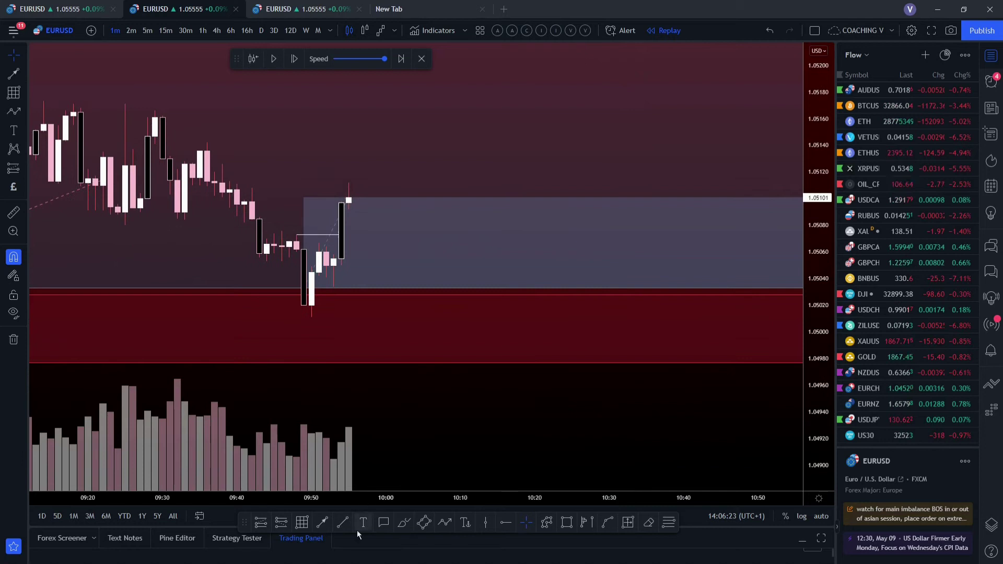
Draw a small price range box just above the red zone.
left_click(301, 525)
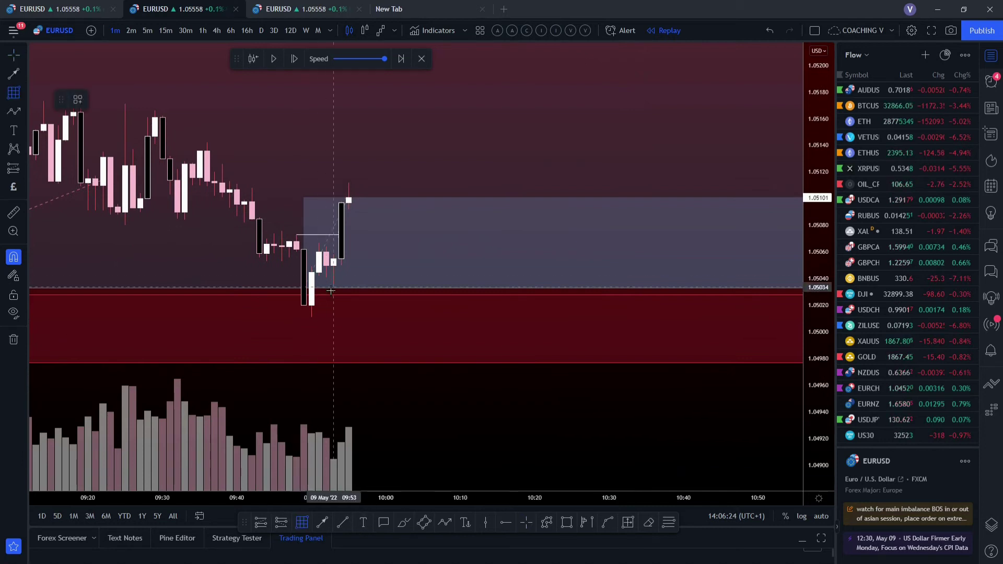
left_click(326, 247)
left_click(646, 282)
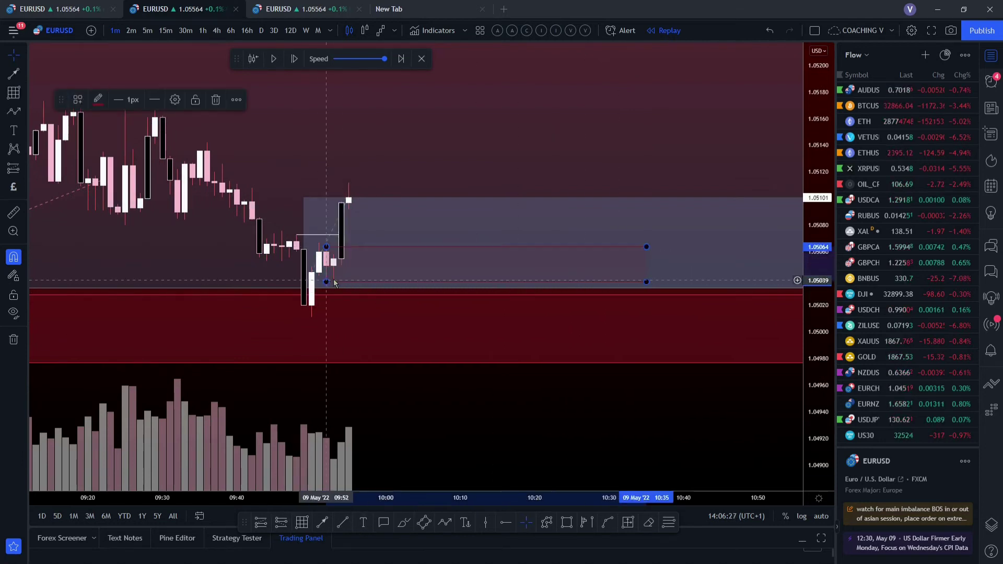
left_click_drag(327, 282, 328, 278)
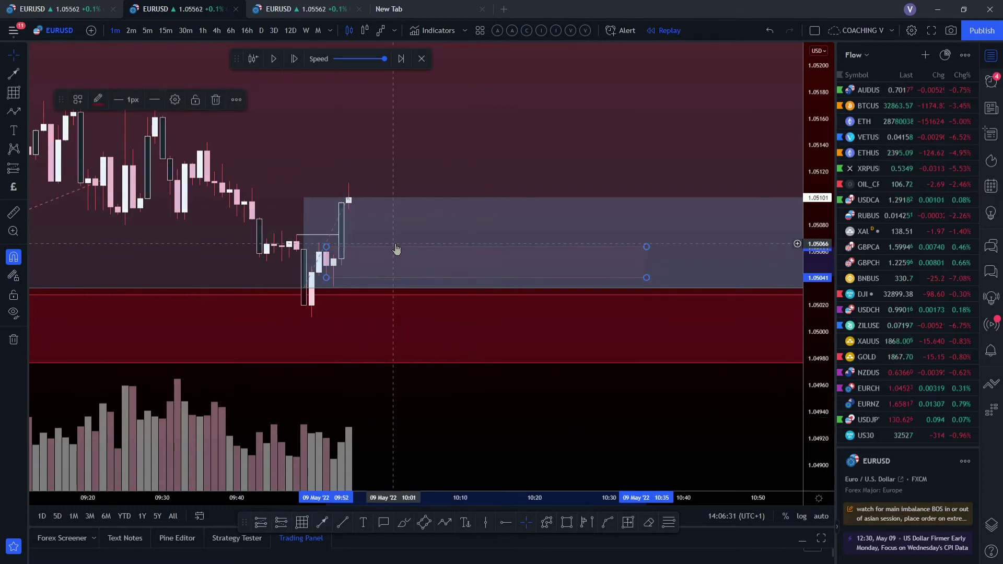
Place a long position entering at 1.05065 and lower its stop to about 1.0503.
left_click(261, 522)
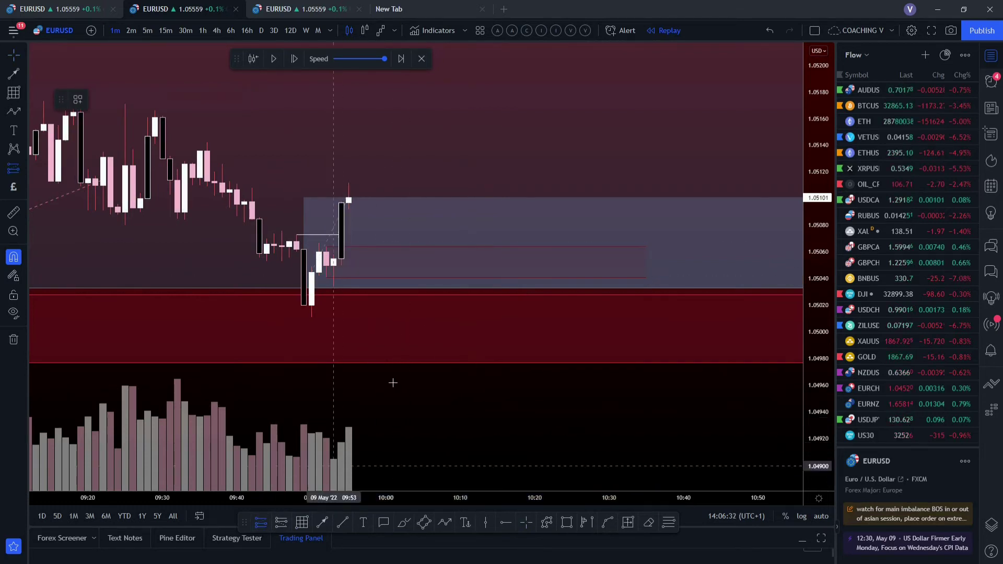
left_click(394, 245)
double_click(443, 268)
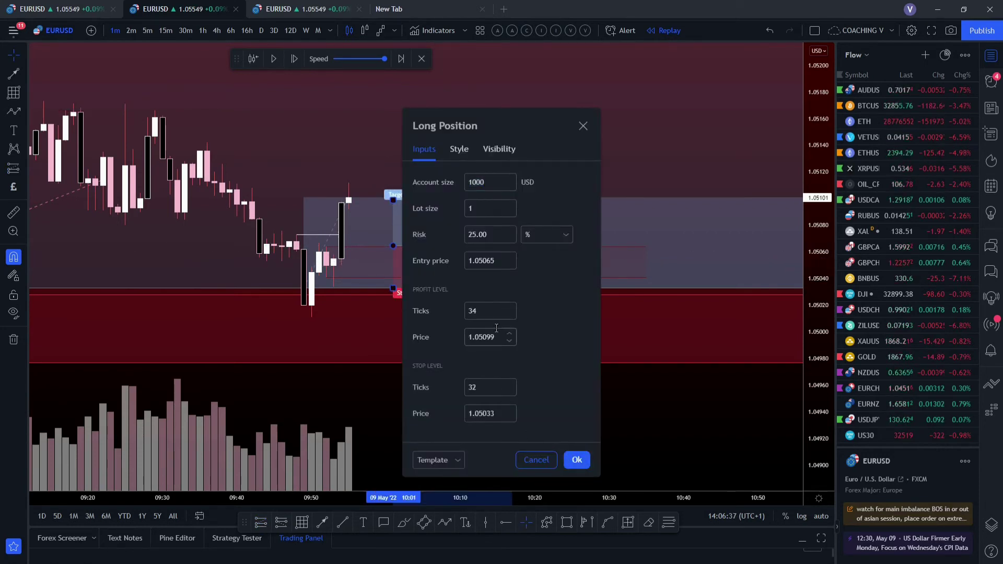
left_click(577, 460)
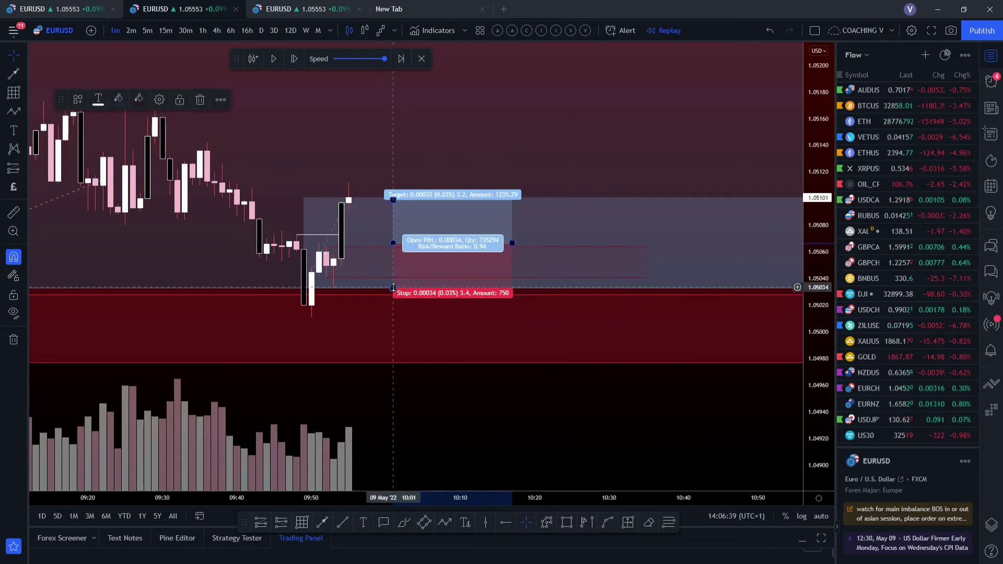
mouse_move(393, 288)
left_mouse_down()
mouse_move(392, 278)
mouse_move(391, 292)
left_mouse_up()
Raise the long position's target to a 12.44 risk/reward ratio.
left_click_drag(600, 410, 449, 461)
scroll(454, 459, "down", 4)
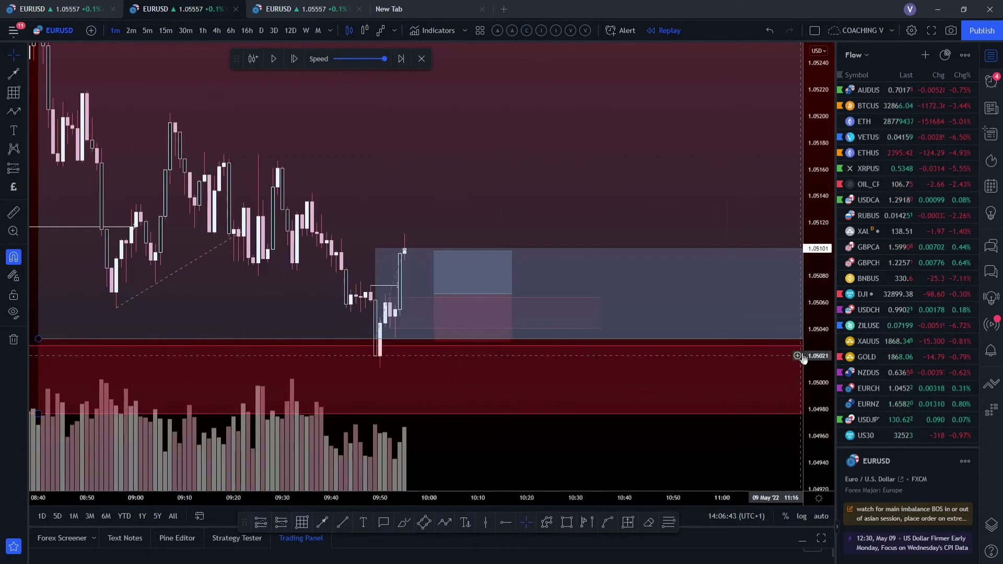
left_click_drag(815, 344, 815, 470)
scroll(648, 399, "down", 3)
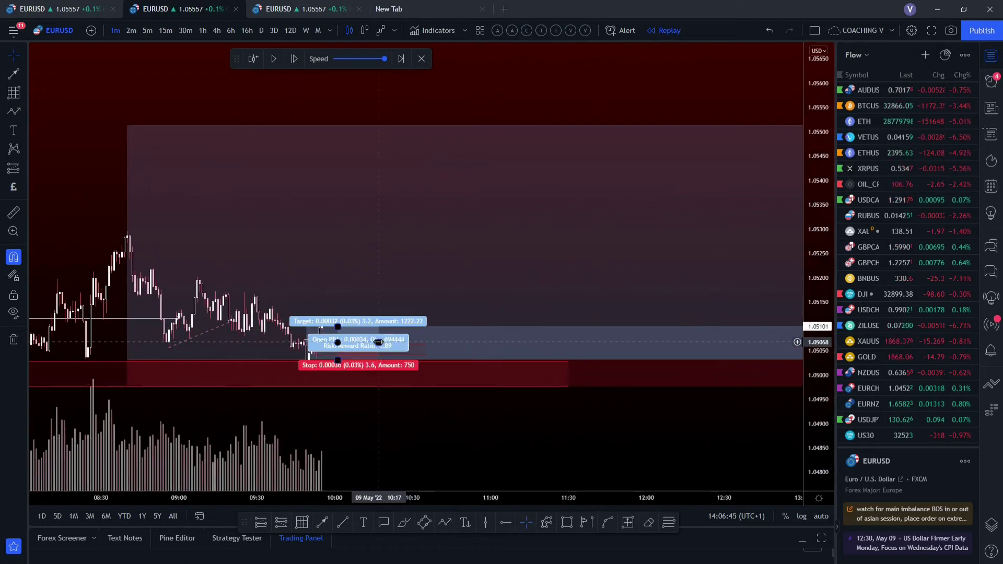
left_click(423, 376)
left_click_drag(338, 327, 360, 125)
left_click(344, 116)
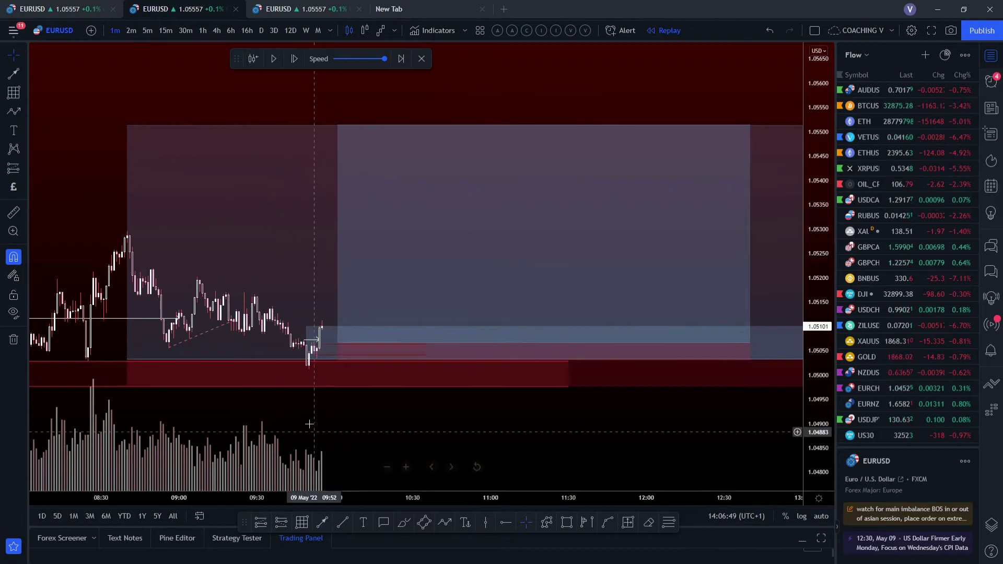
Switch to 5-minute candles and replay price rallying toward about 1.0545 on 9 May.
left_click(148, 30)
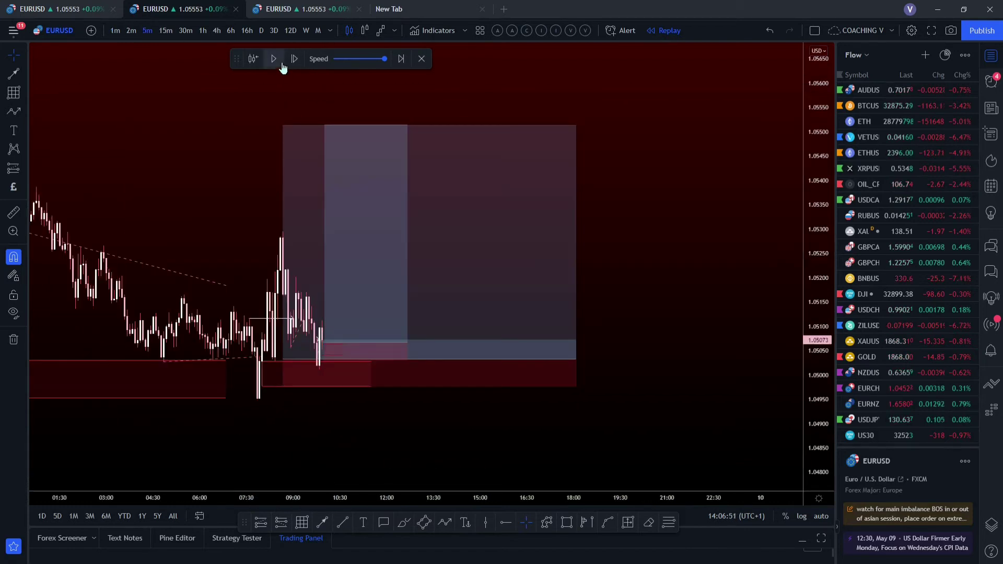
left_click(275, 59)
left_click(279, 60)
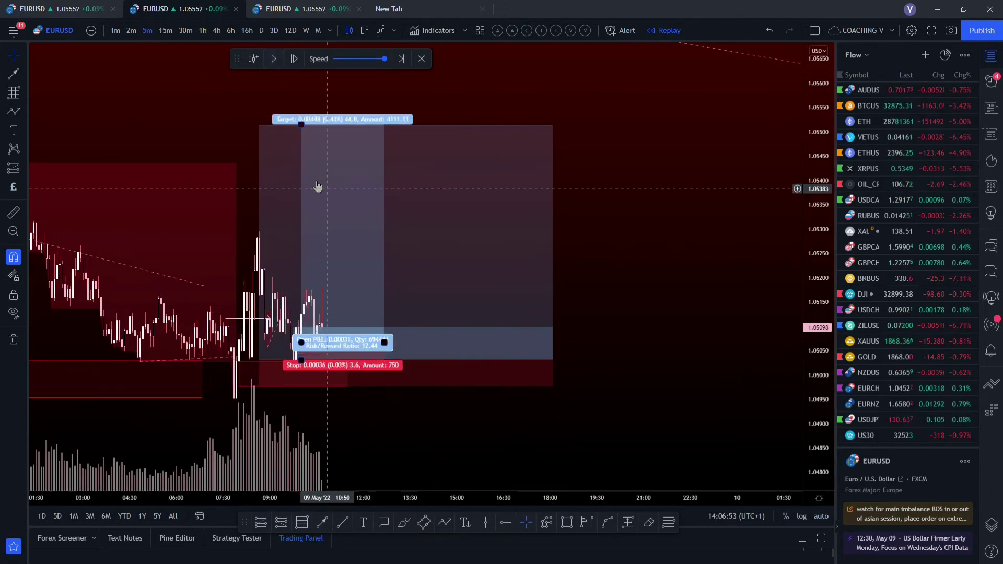
scroll(324, 199, "up", 3)
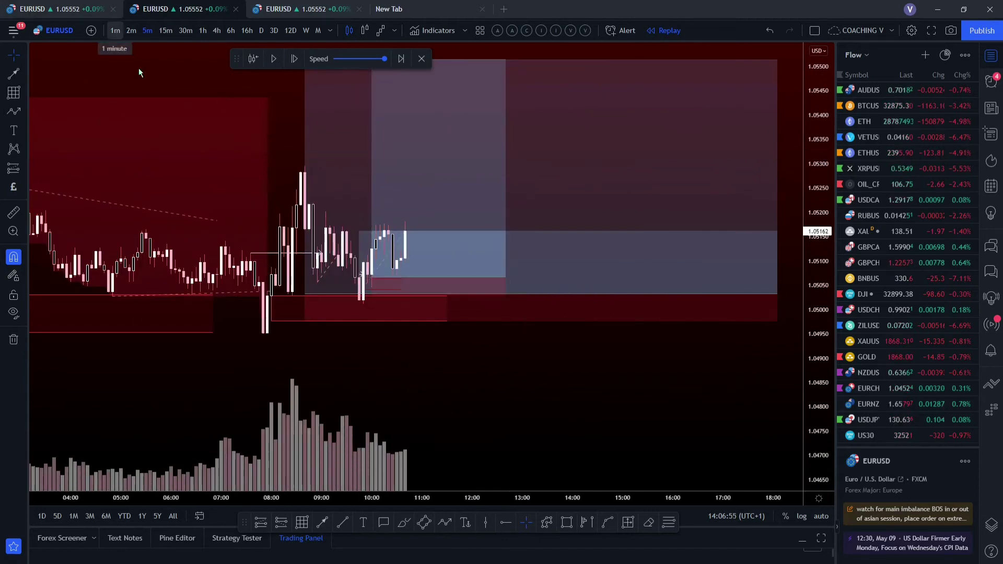
left_click(293, 61)
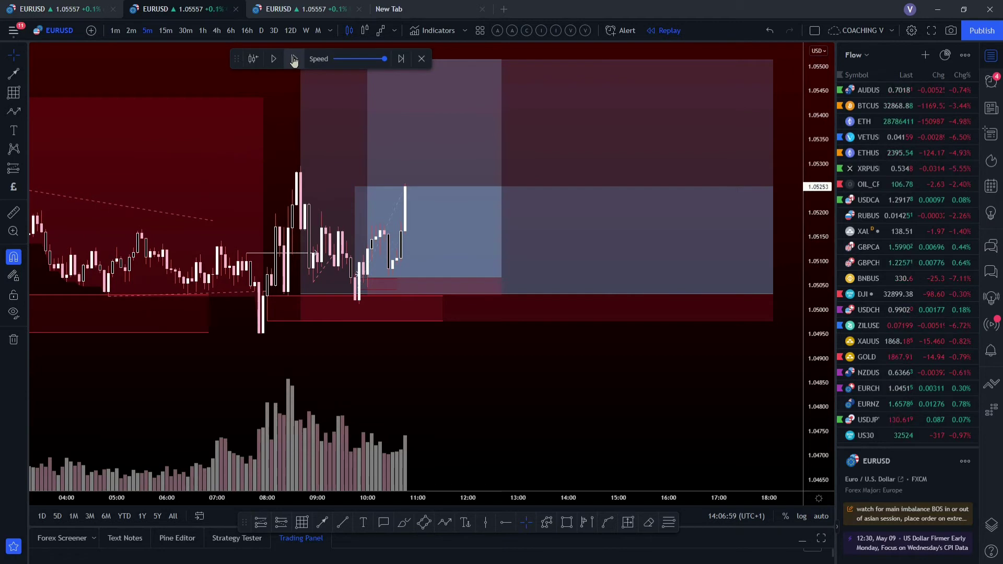
left_click_drag(520, 354, 415, 397)
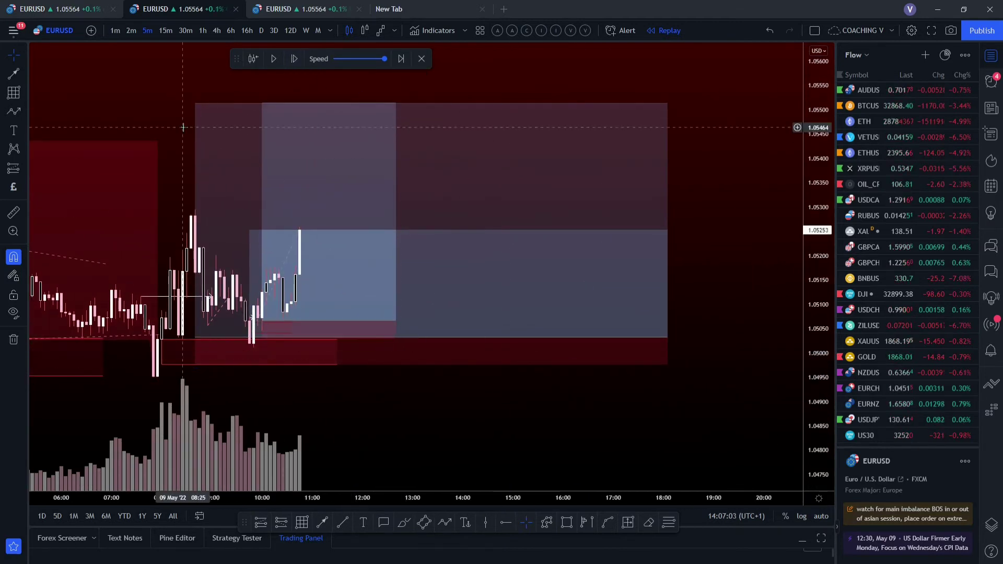
left_click(292, 59)
left_click(289, 59)
left_click(280, 59)
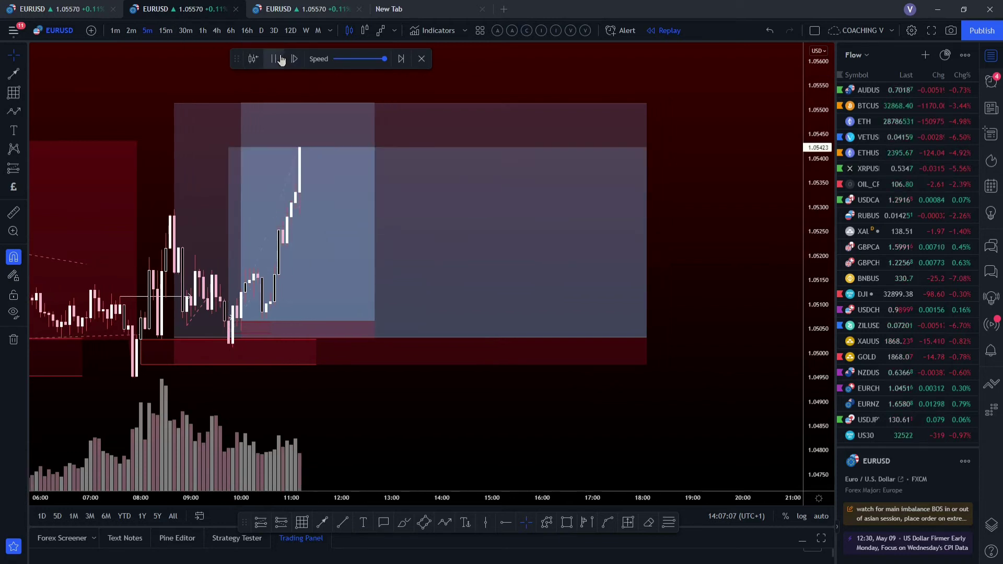
scroll(788, 273, "down", 3)
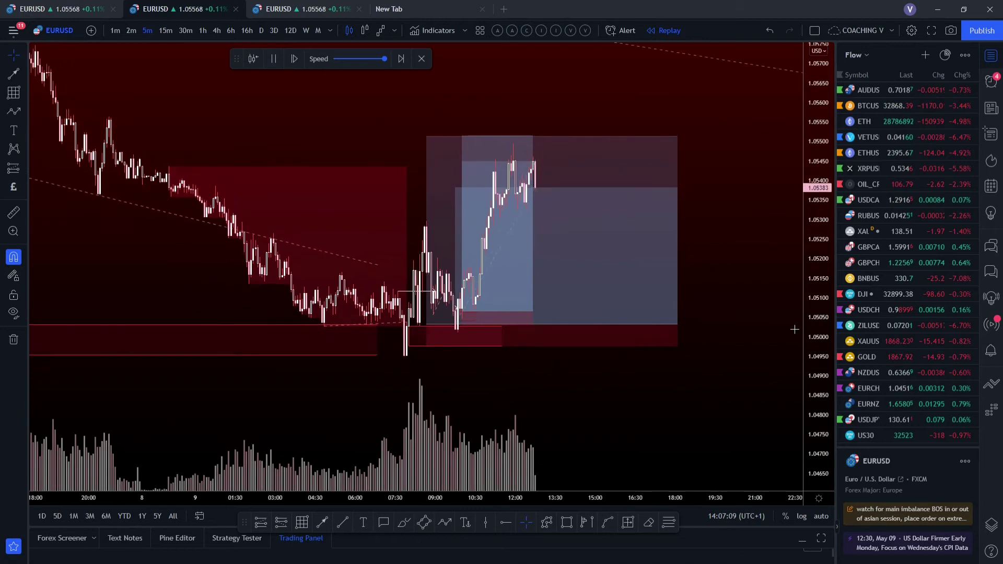
Pause the replay, inspect the long position, and advance one bar past the 1.057 spike.
left_click(273, 58)
left_click(472, 174)
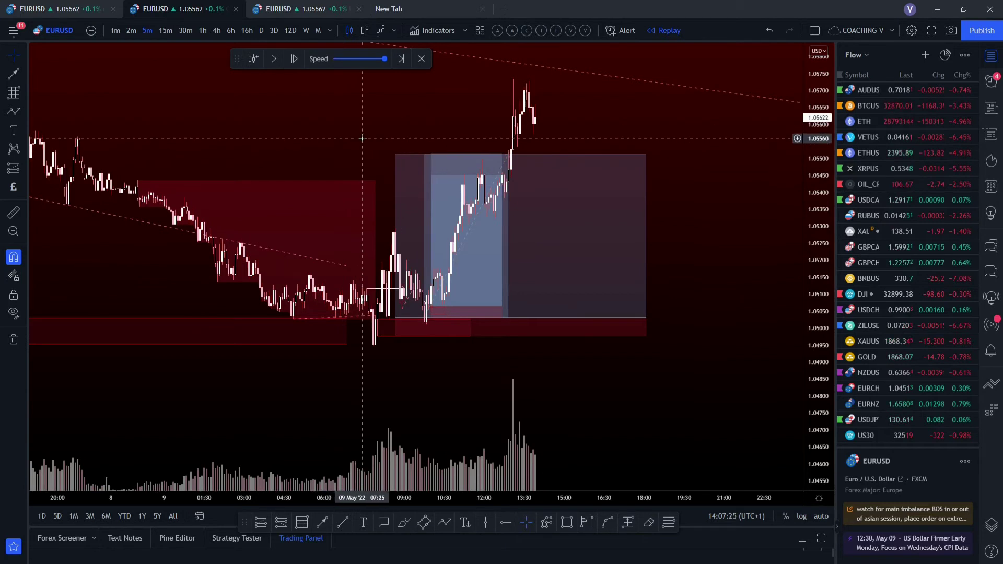
left_click(273, 59)
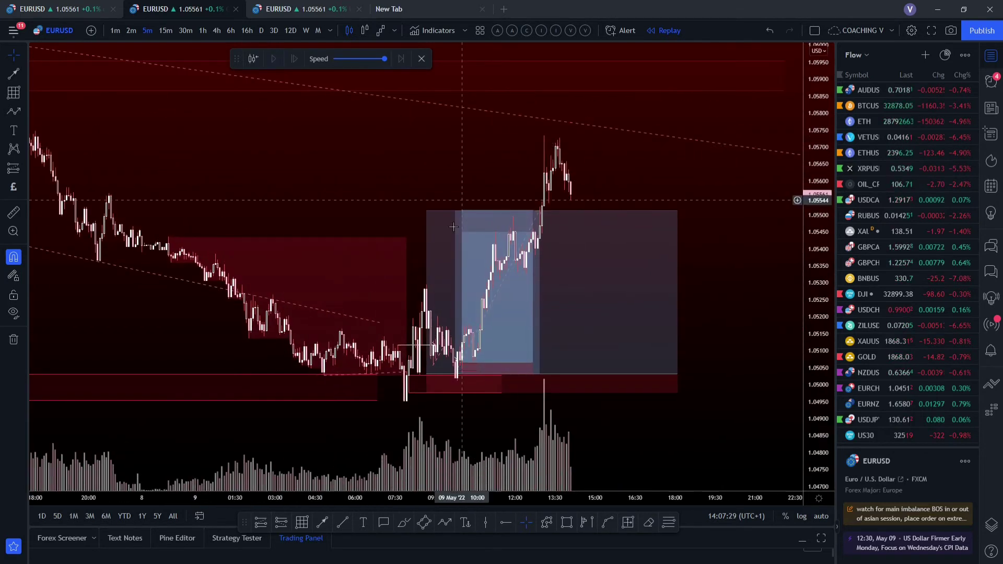
Mark the spike's high with a short dashed level line.
left_click(504, 135)
left_click(611, 134)
left_click(611, 170)
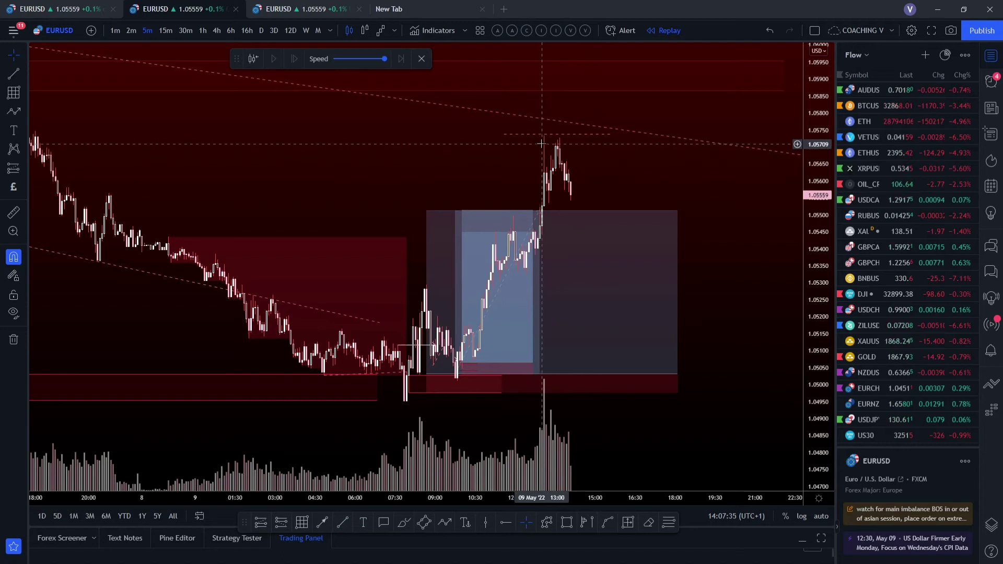
scroll(589, 186, "down", 2)
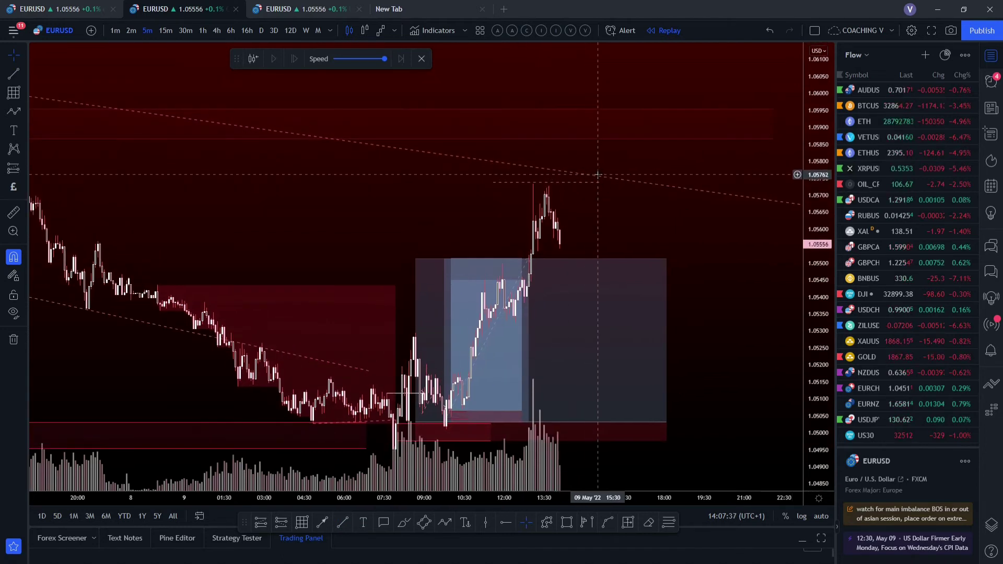
scroll(561, 181, "down", 2)
scroll(561, 180, "down", 5)
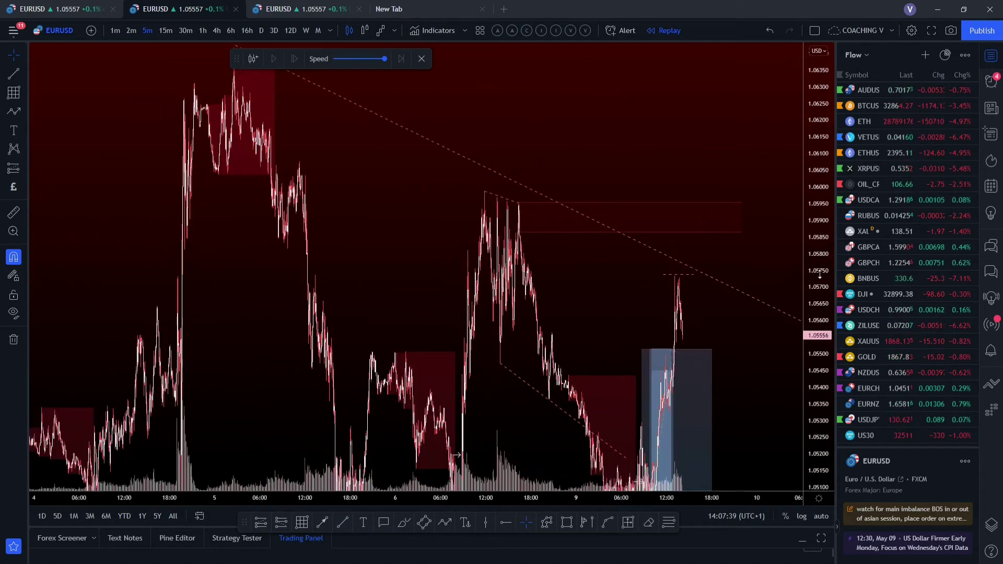
Review the earlier descending trend line, then reframe and stretch the chart around recent candles.
left_click_drag(655, 217, 524, 173)
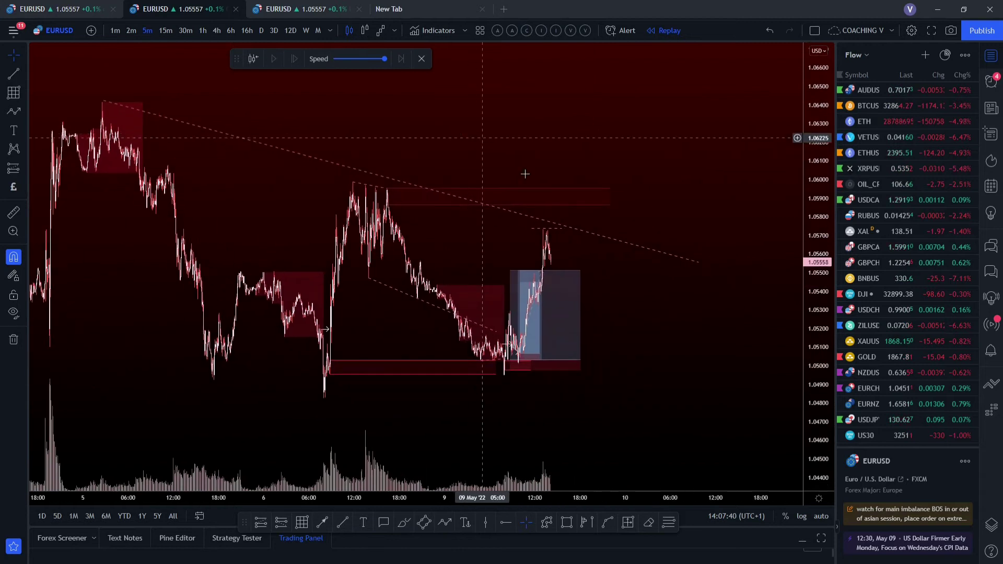
left_click(700, 291)
scroll(679, 287, "up", 3)
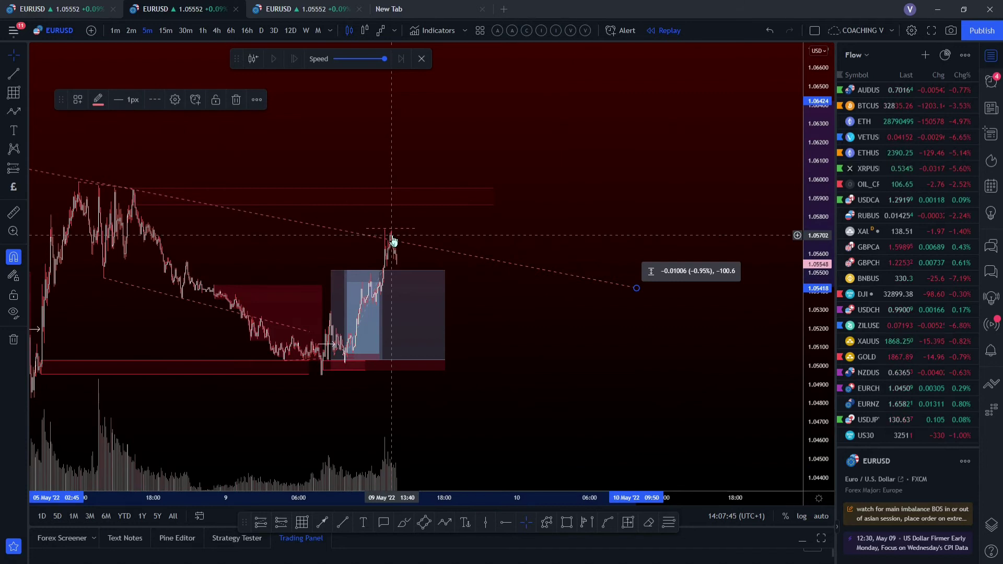
left_click_drag(463, 227, 562, 204)
scroll(544, 231, "up", 3)
left_click_drag(549, 307, 563, 307)
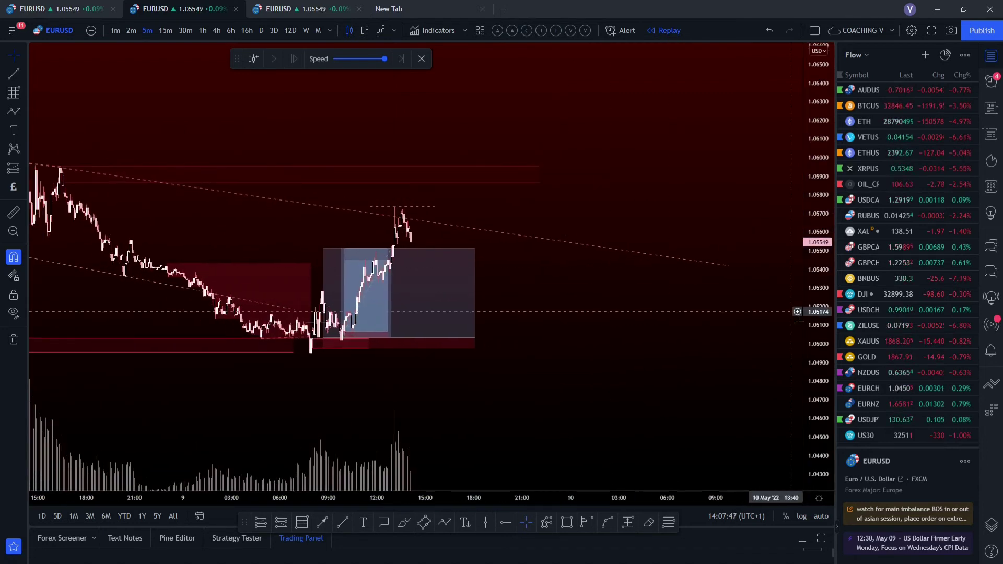
left_click_drag(811, 336, 757, 192)
scroll(544, 279, "up", 3)
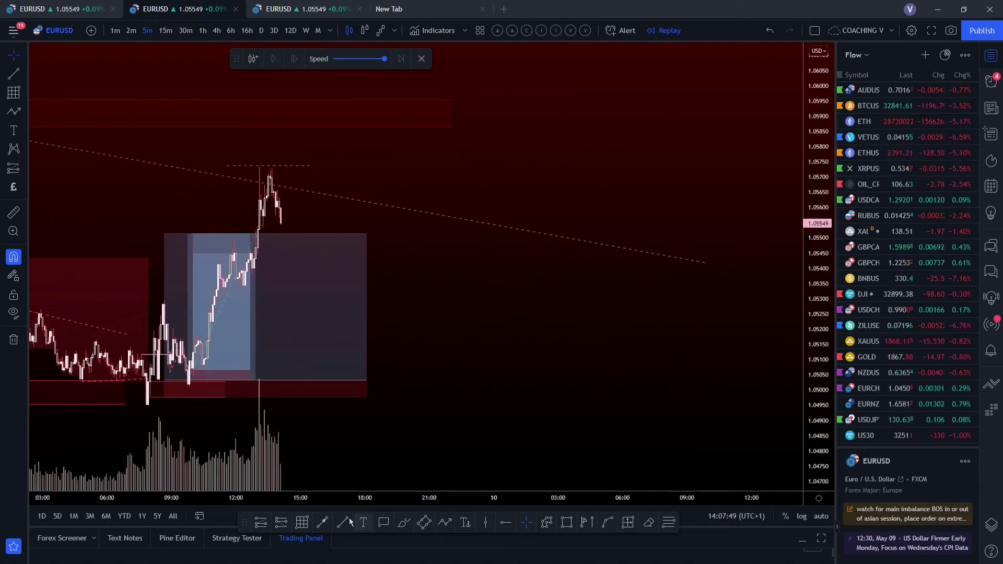
Draw a rightward arrow line from the rally and confirm the long hit its 0.00448 target.
left_click(254, 278)
left_click_drag(253, 274, 374, 273)
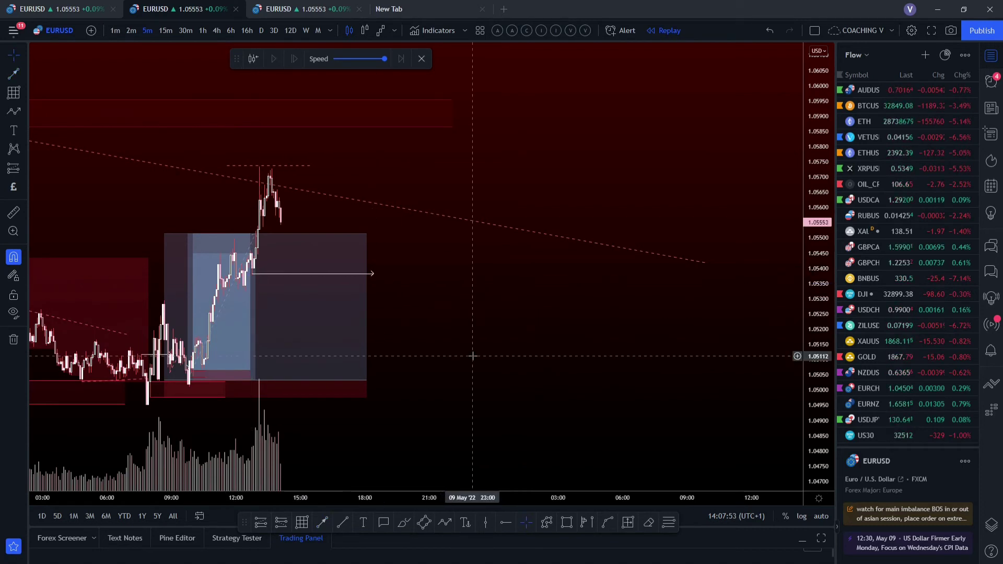
scroll(471, 343, "down", 6)
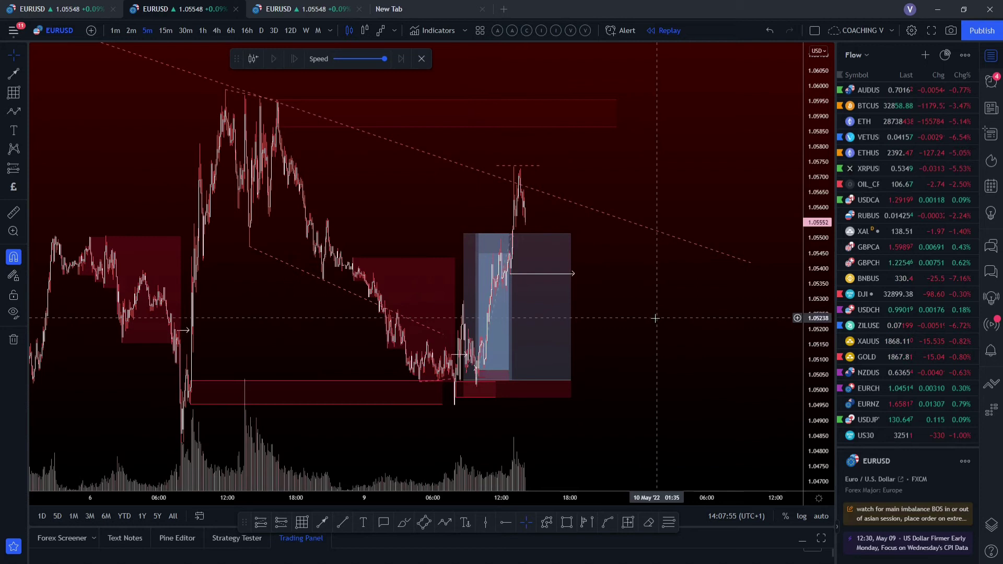
left_click(520, 371)
scroll(614, 370, "down", 6)
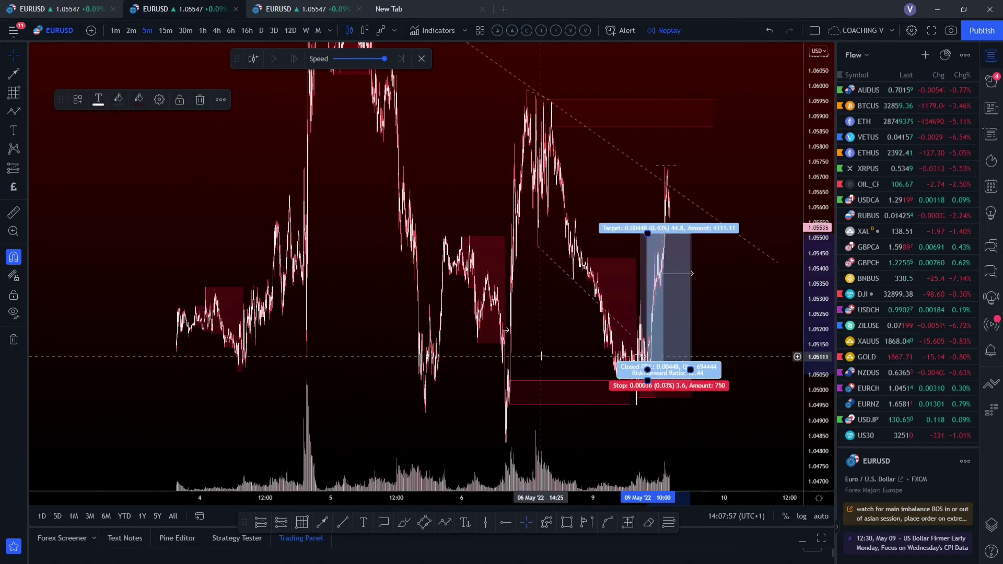
Bring up the third EURUSD chart tab.
left_click(280, 8)
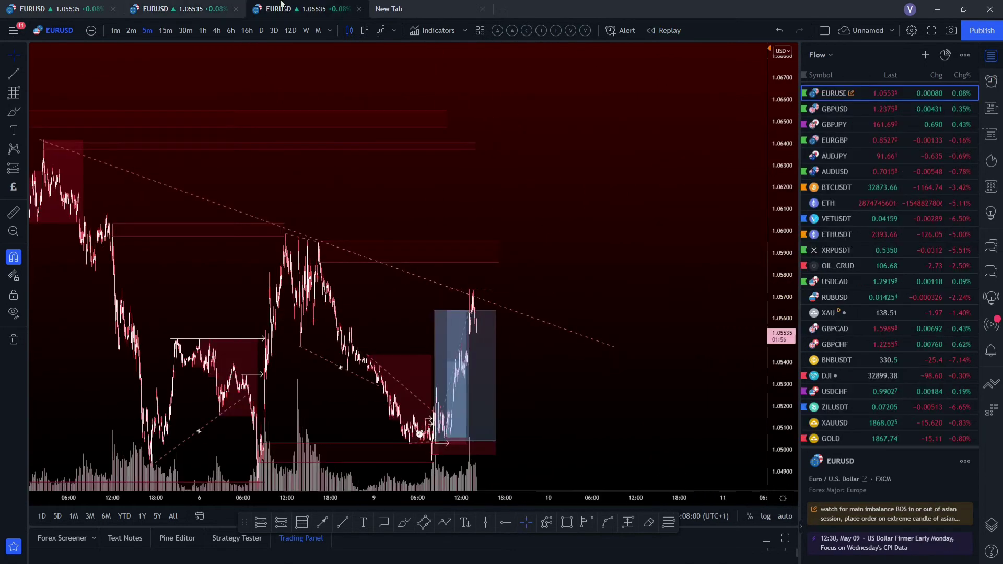
scroll(419, 180, "down", 6)
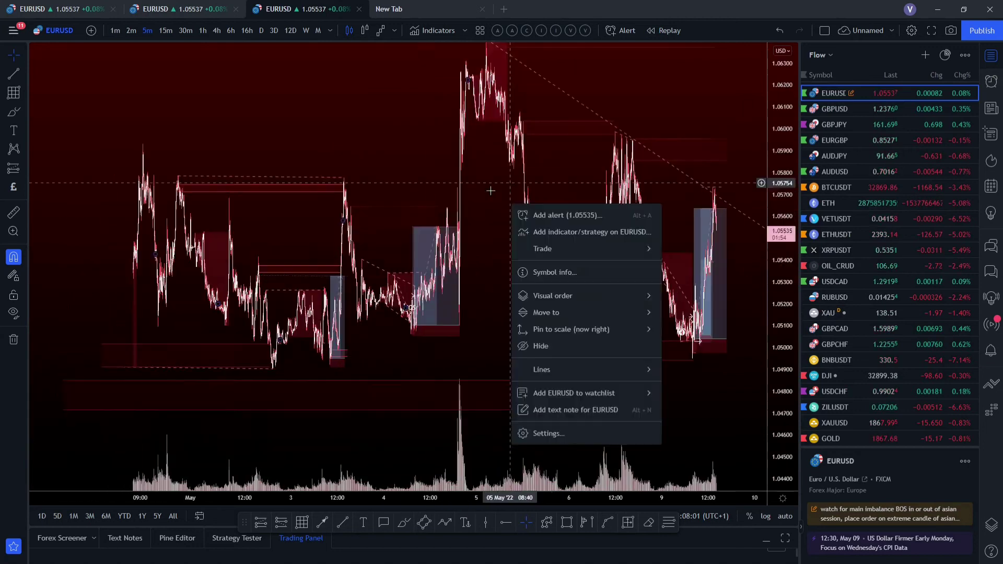
scroll(491, 191, "up", 10)
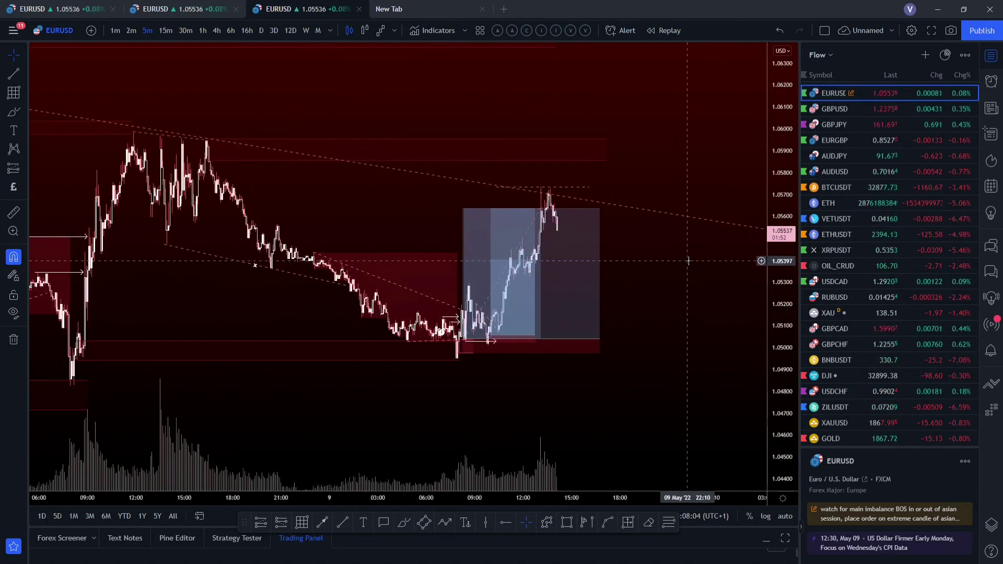
scroll(669, 249, "down", 5)
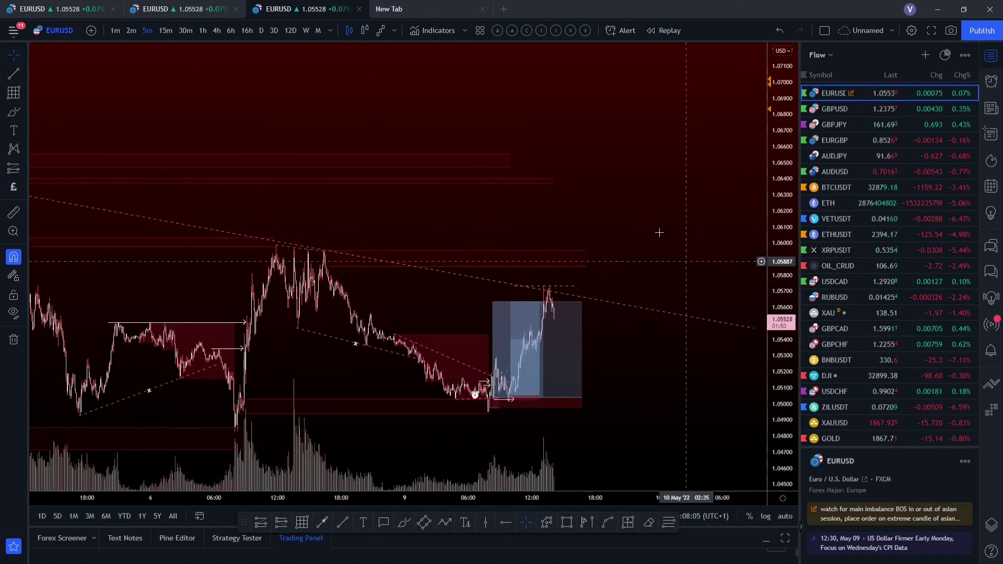
scroll(669, 234, "up", 4)
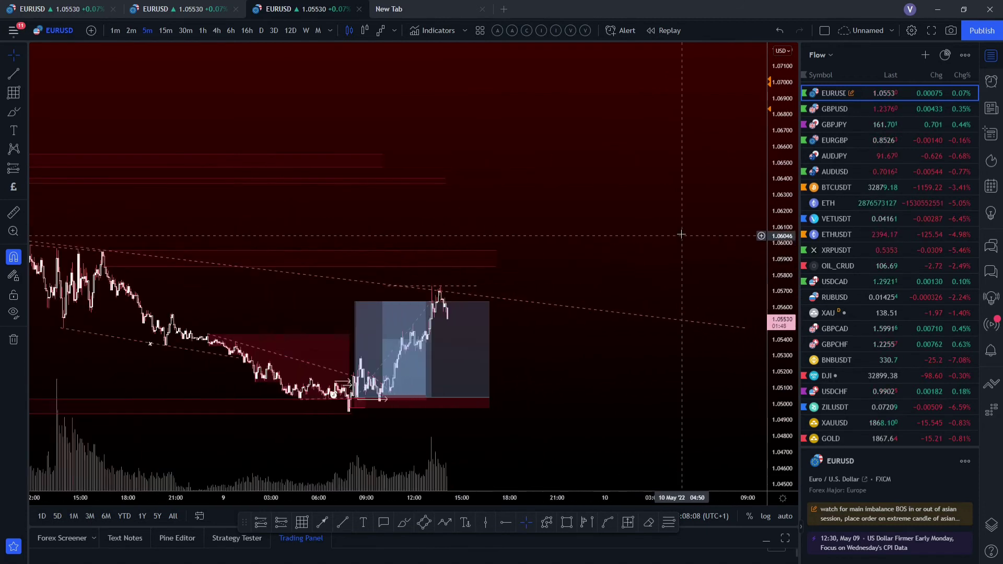
Show weekly candles and zoom across the multi-year history back to the late 1990s.
left_click(306, 32)
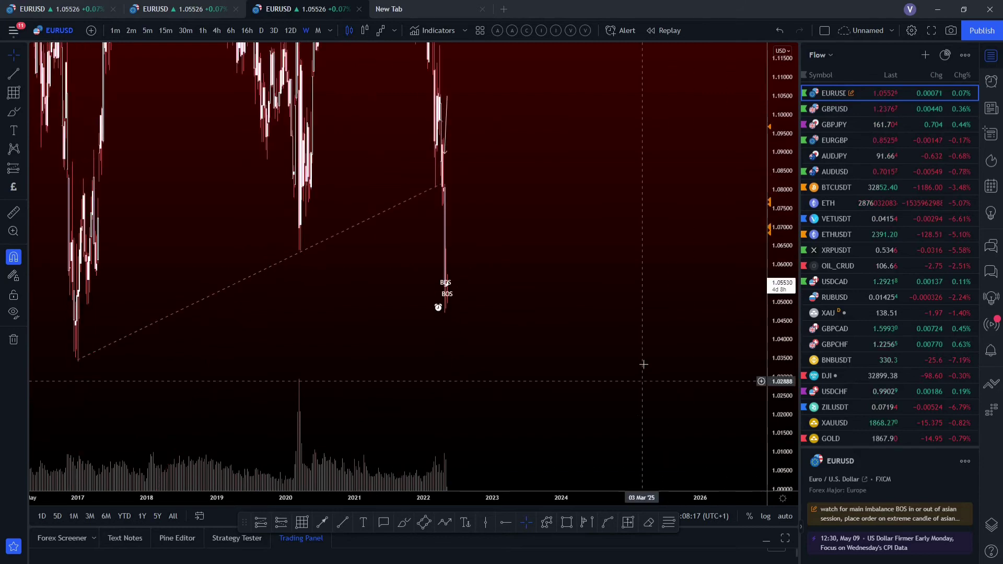
left_click_drag(770, 271, 772, 438)
left_click_drag(303, 299, 685, 313)
scroll(470, 291, "up", 4)
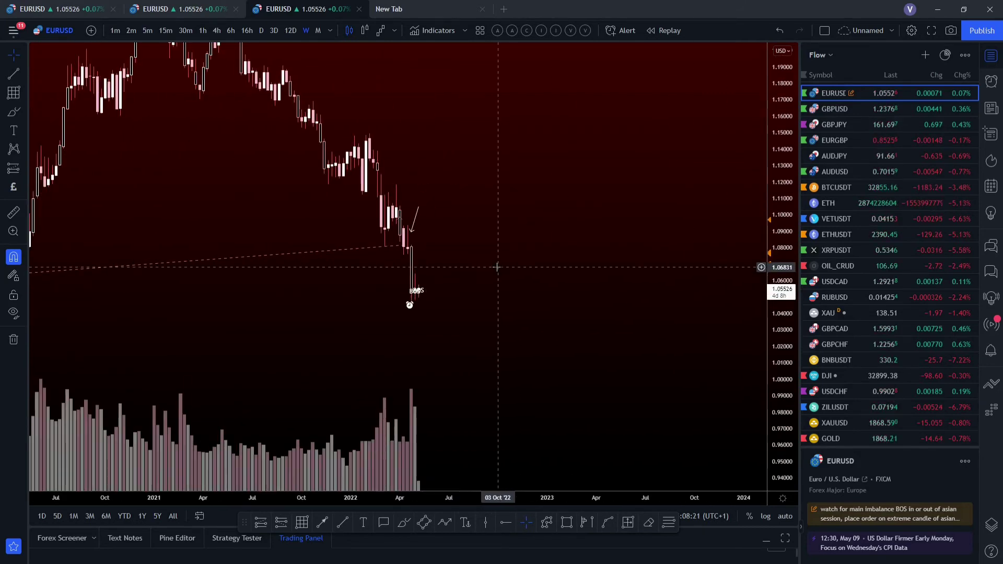
scroll(497, 267, "down", 5)
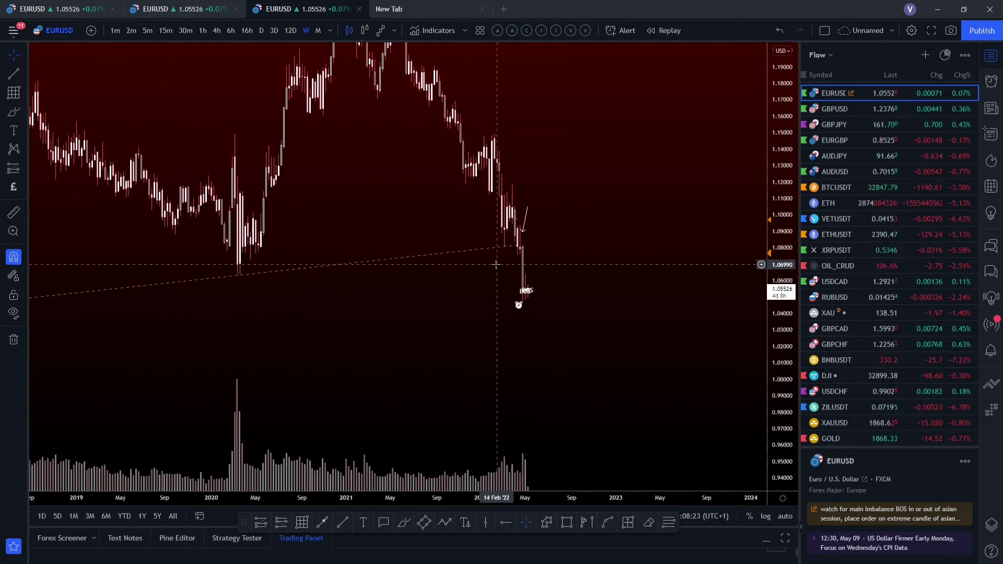
scroll(496, 265, "down", 2)
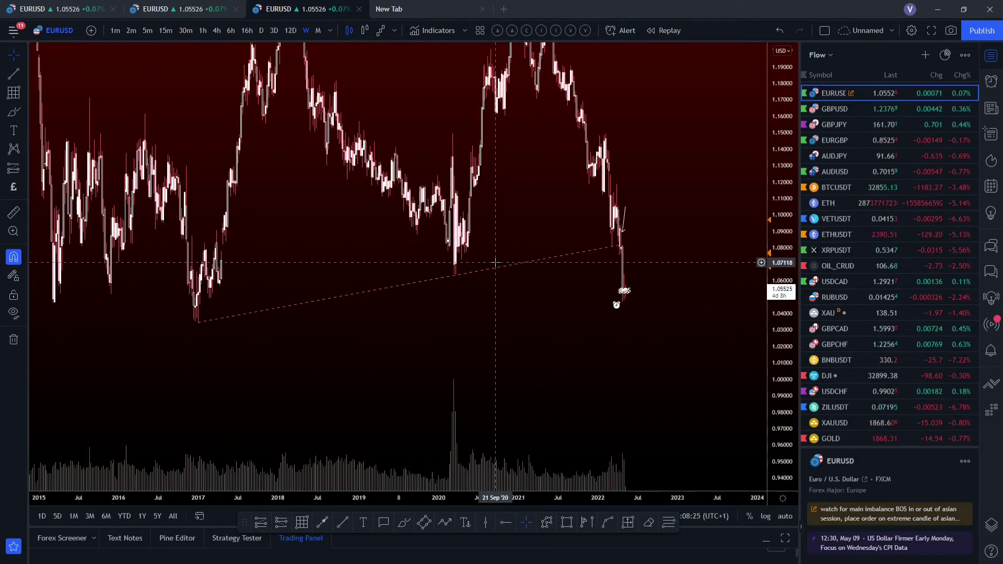
scroll(496, 265, "down", 5)
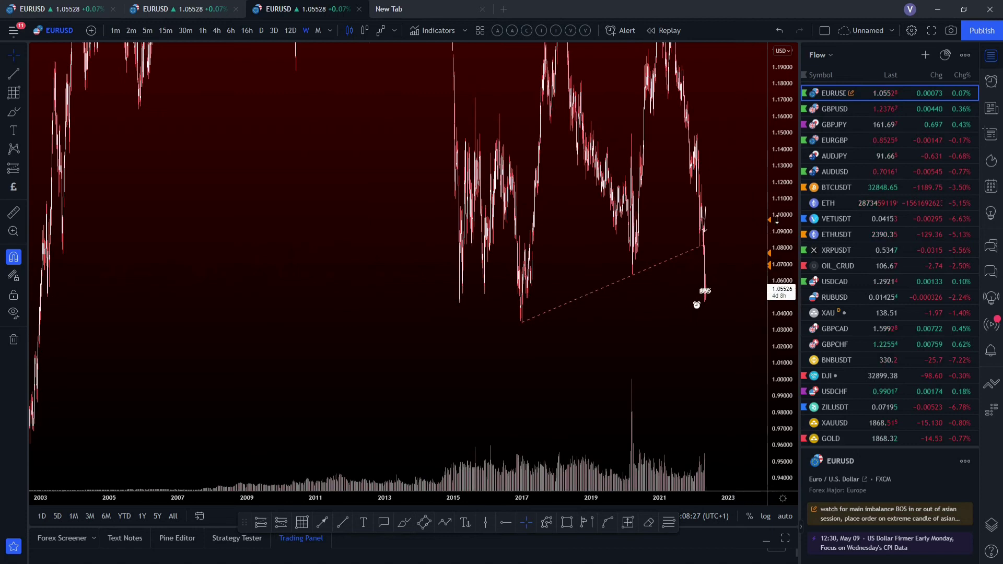
scroll(663, 331, "down", 3)
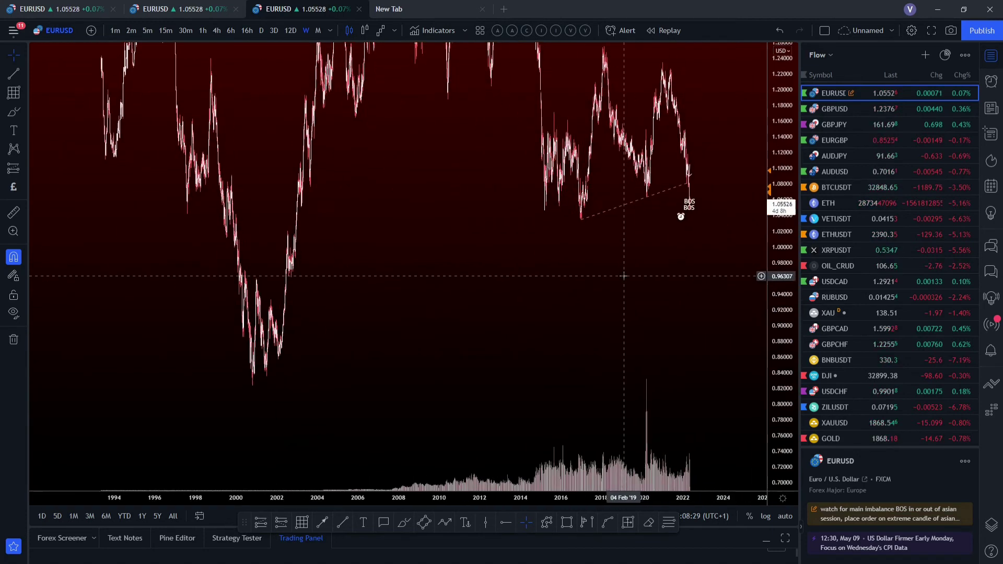
scroll(623, 276, "up", 2)
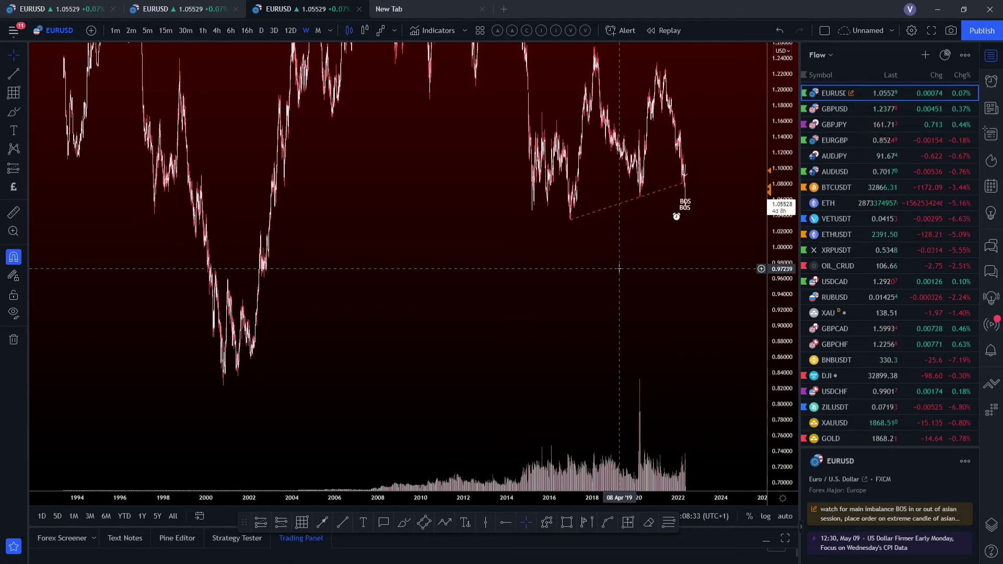
scroll(619, 269, "up", 8)
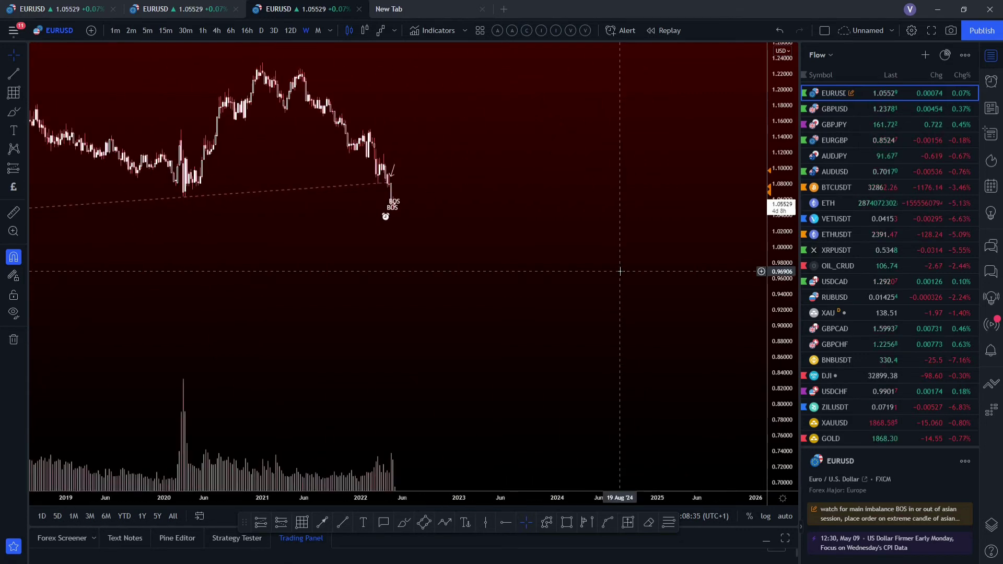
scroll(621, 272, "up", 3)
scroll(620, 271, "down", 8)
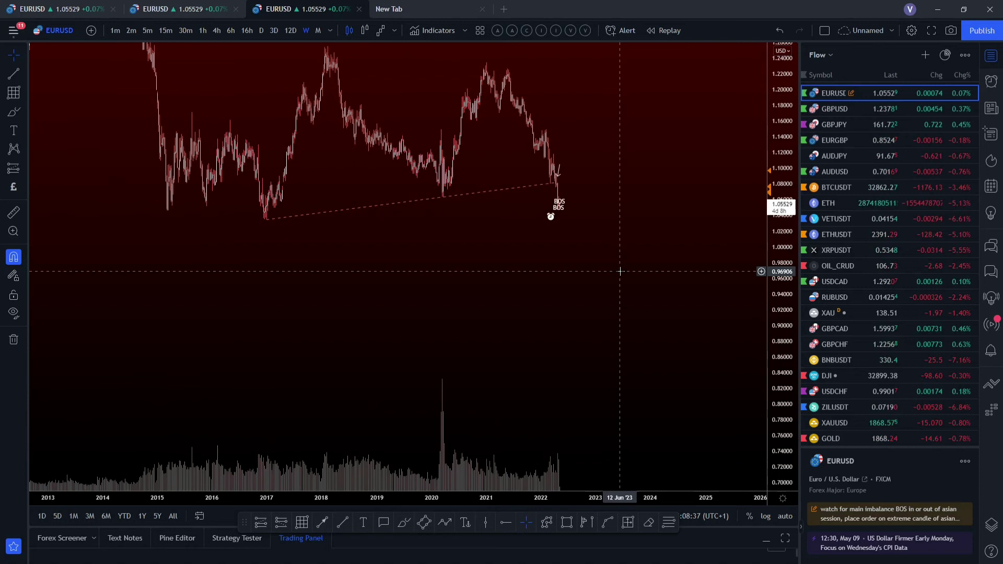
scroll(620, 271, "up", 4)
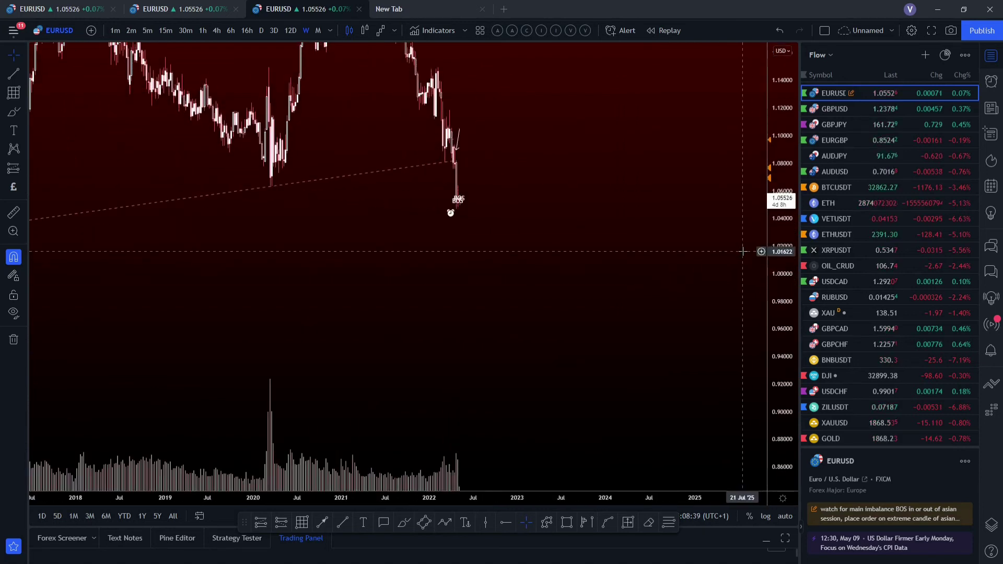
scroll(653, 196, "up", 1)
left_click_drag(638, 212, 656, 281)
scroll(606, 266, "up", 3)
left_click_drag(565, 260, 614, 293)
scroll(594, 266, "down", 4)
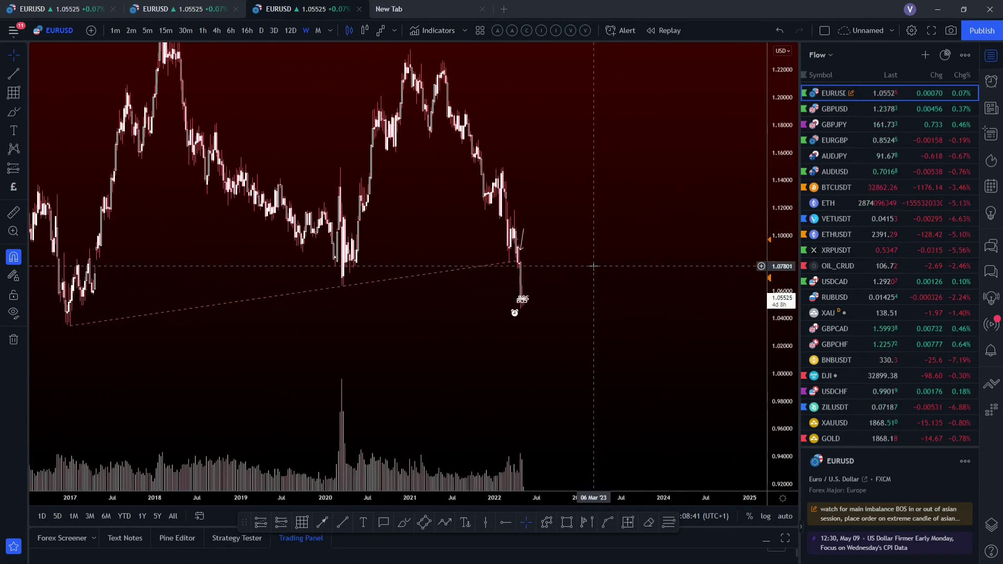
scroll(445, 178, "down", 1)
Switch to monthly candles, compress the price scale, and zoom in on 2017 onward.
left_click(317, 31)
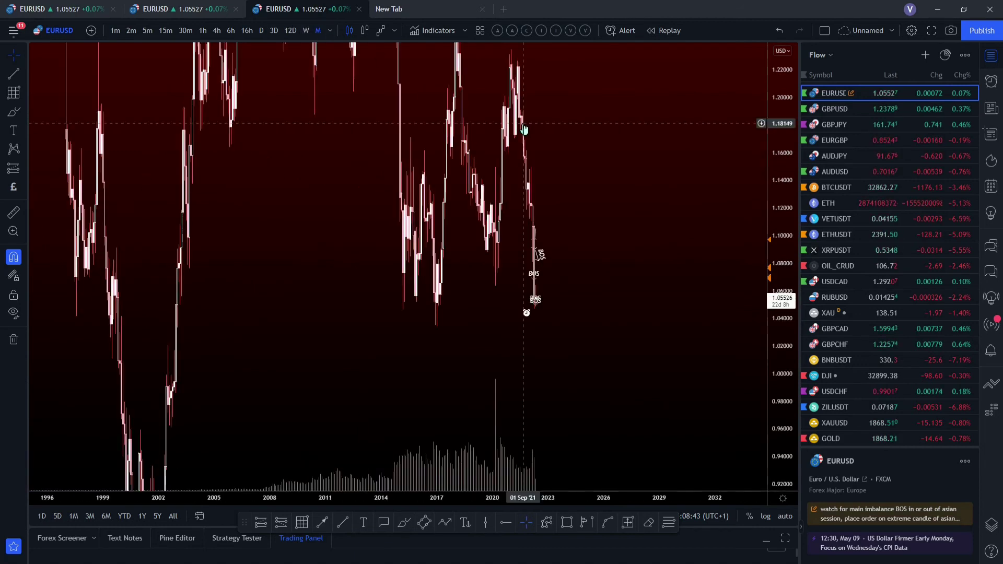
scroll(762, 276, "down", 2)
left_click_drag(775, 278, 778, 350)
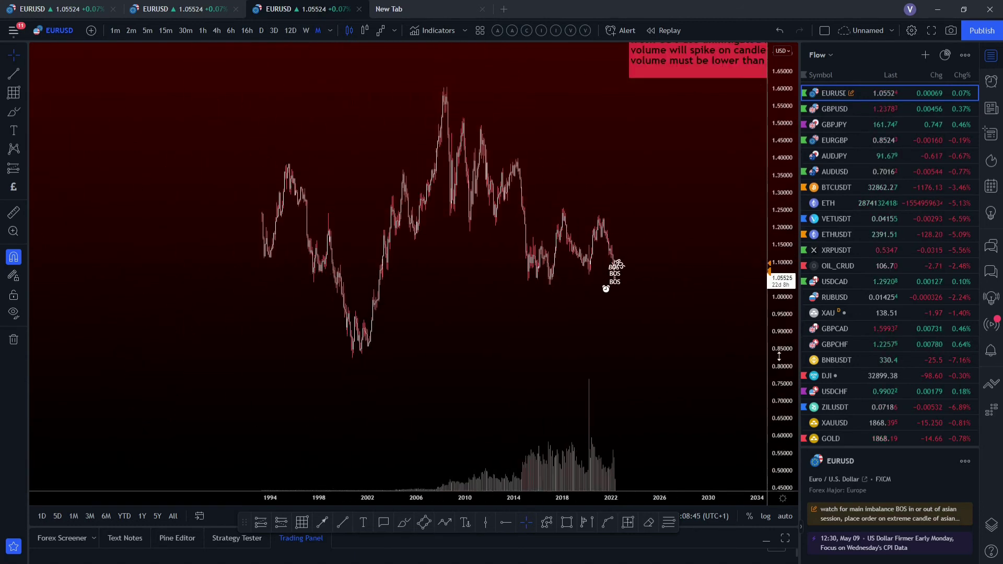
right_click(774, 349)
scroll(381, 329, "up", 2)
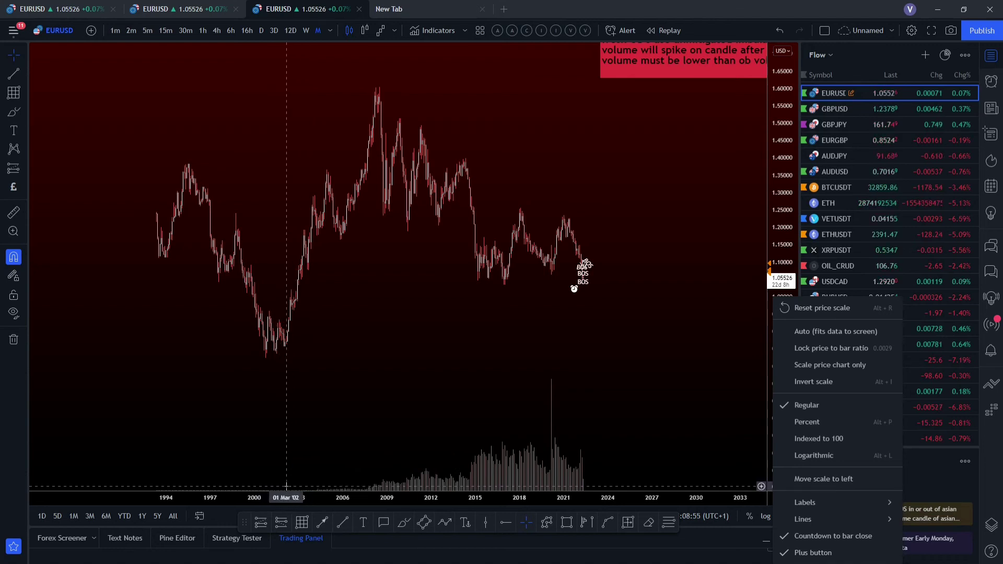
left_click(291, 339)
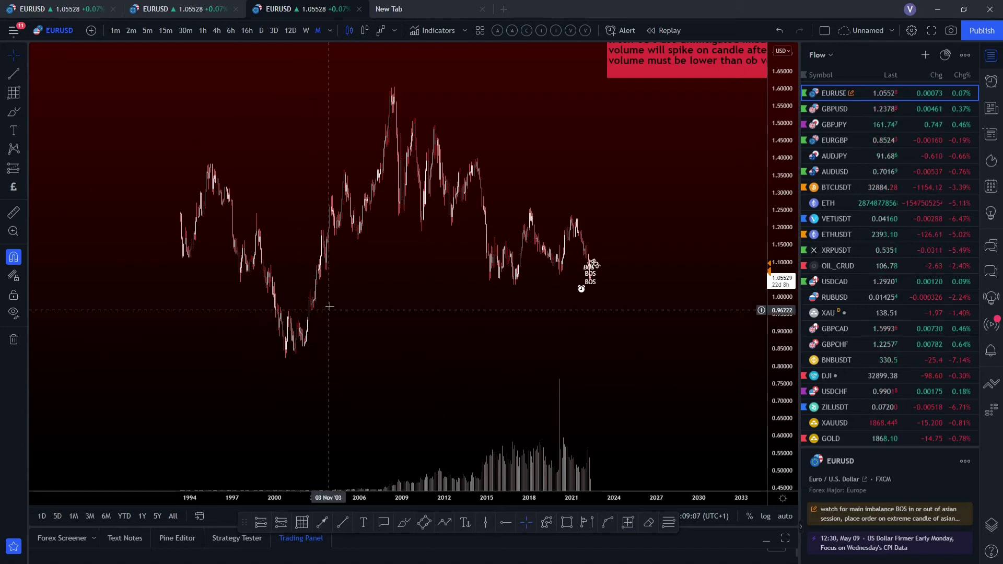
scroll(335, 300, "up", 2)
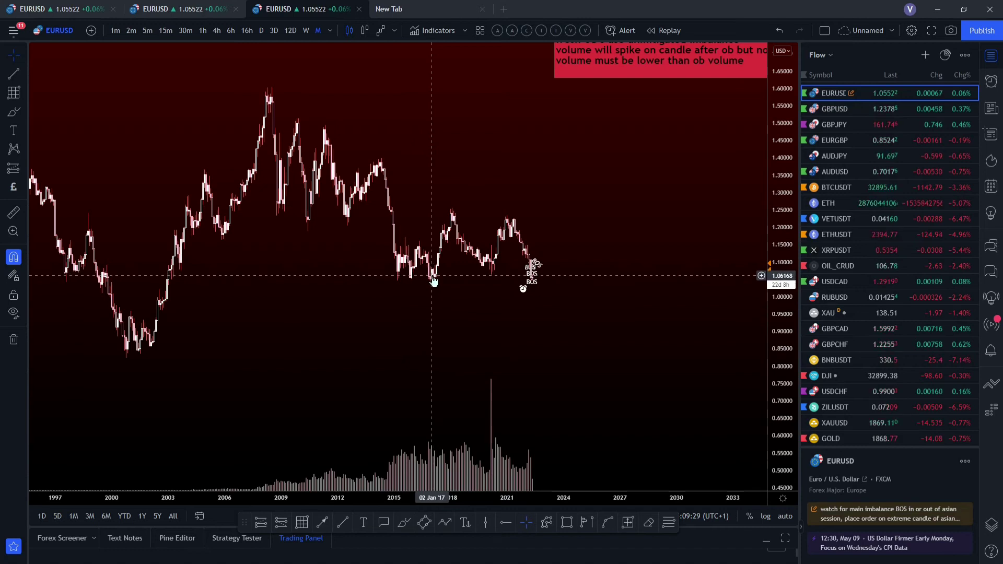
scroll(573, 296, "up", 4)
scroll(559, 299, "down", 4)
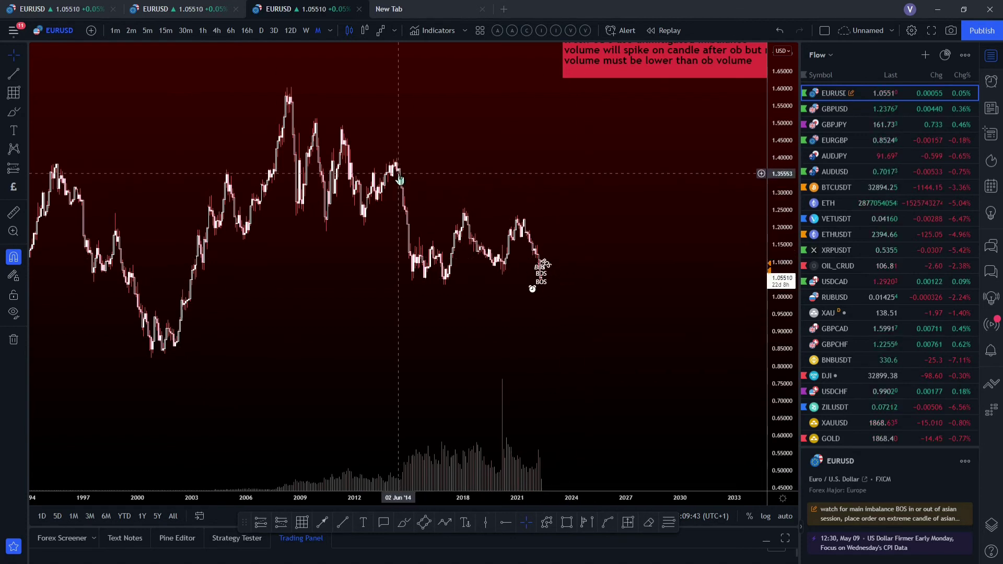
scroll(636, 289, "up", 3)
scroll(530, 240, "up", 5)
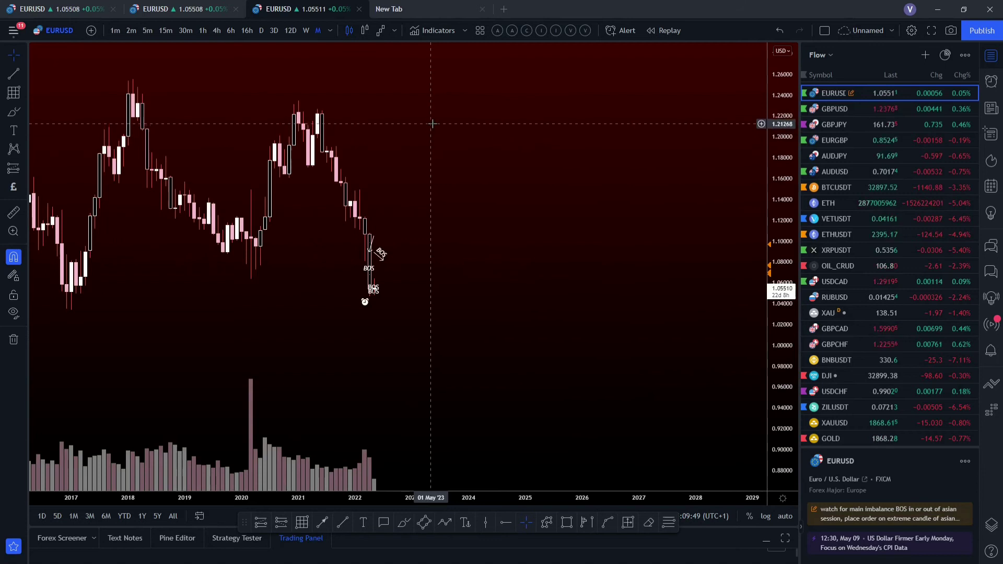
Step through 1-hour and 6-hour candles to a daily chart of the February–May 2022 slide.
left_click(202, 30)
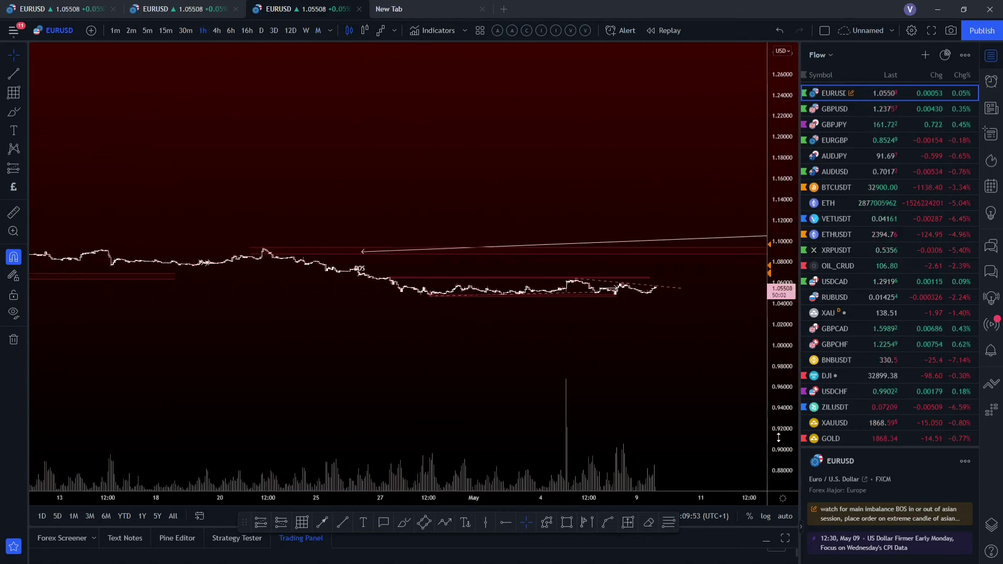
left_click(231, 31)
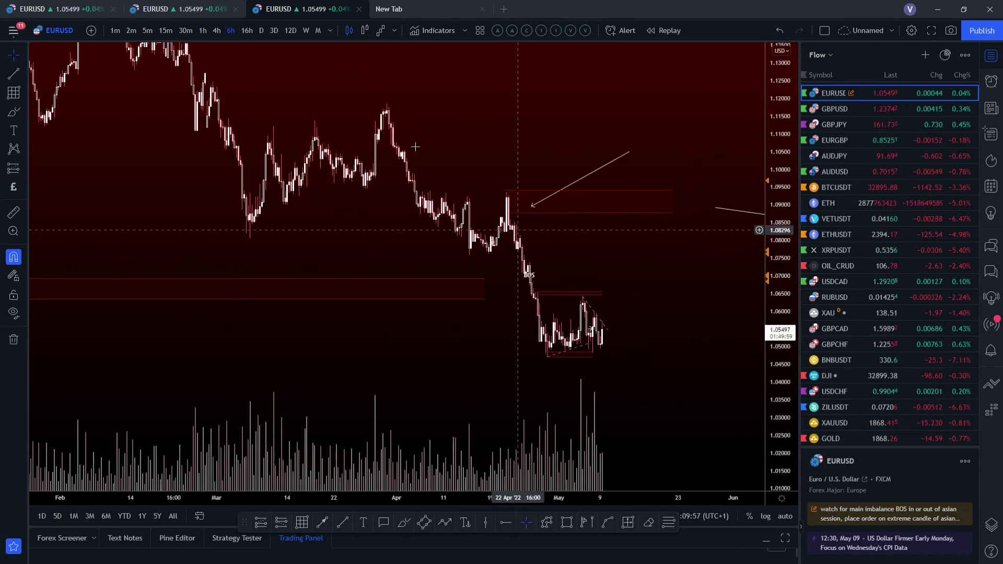
left_click(261, 31)
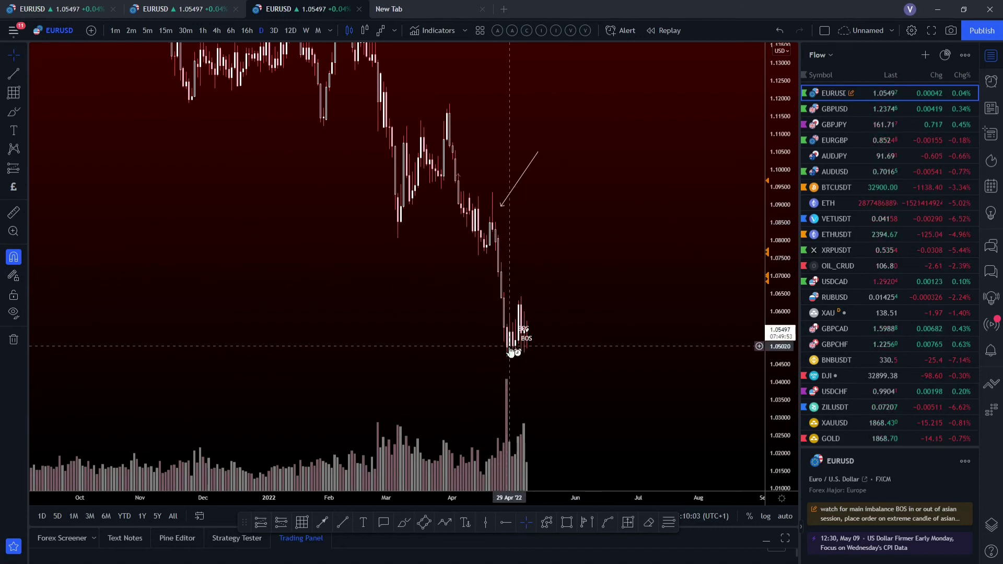
scroll(511, 350, "up", 5)
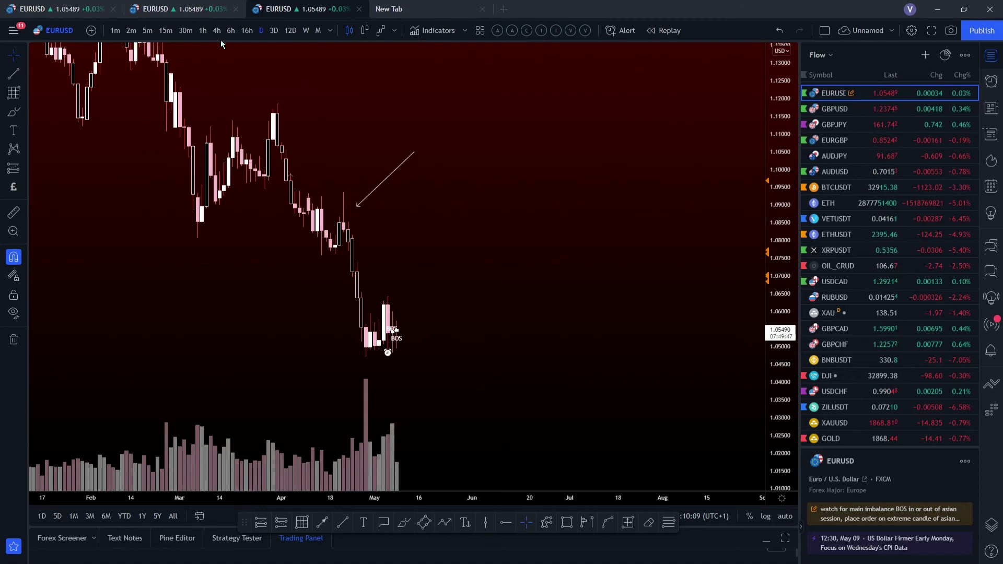
Switch to 30-minute candles and frame 4–9 May around the long positions.
left_click(203, 30)
left_click(186, 30)
scroll(531, 349, "down", 6)
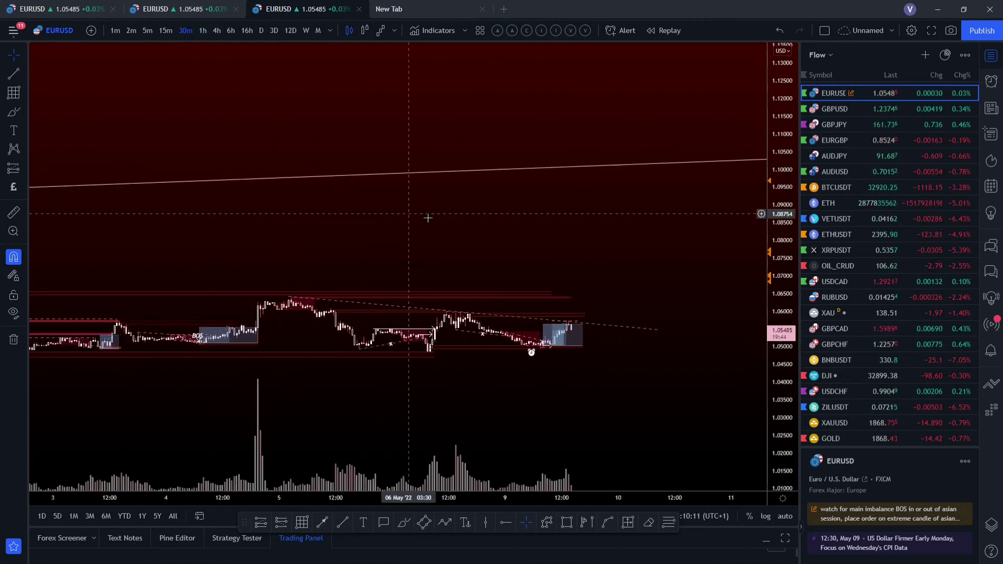
scroll(721, 168, "up", 8)
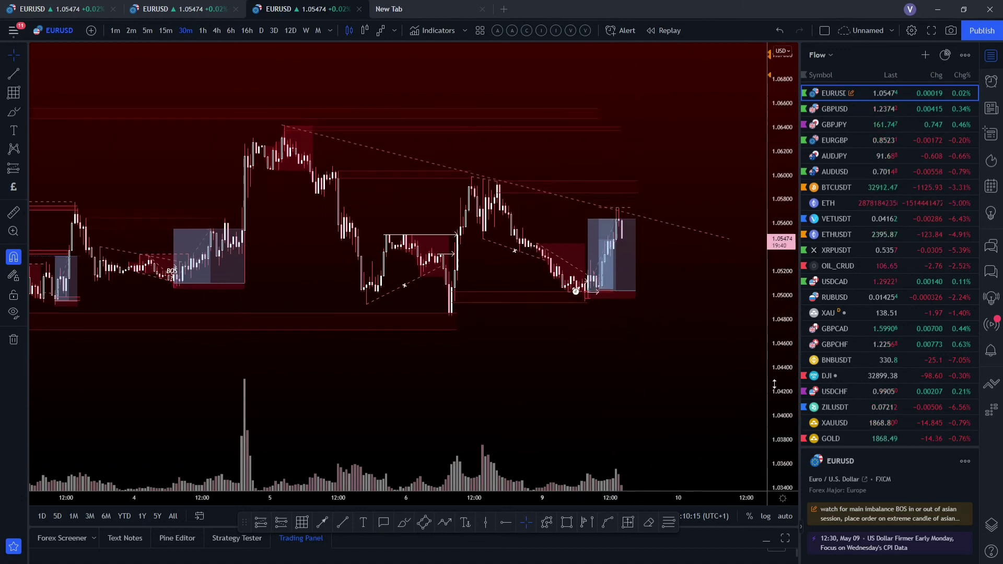
scroll(409, 350, "down", 4)
scroll(345, 347, "up", 3)
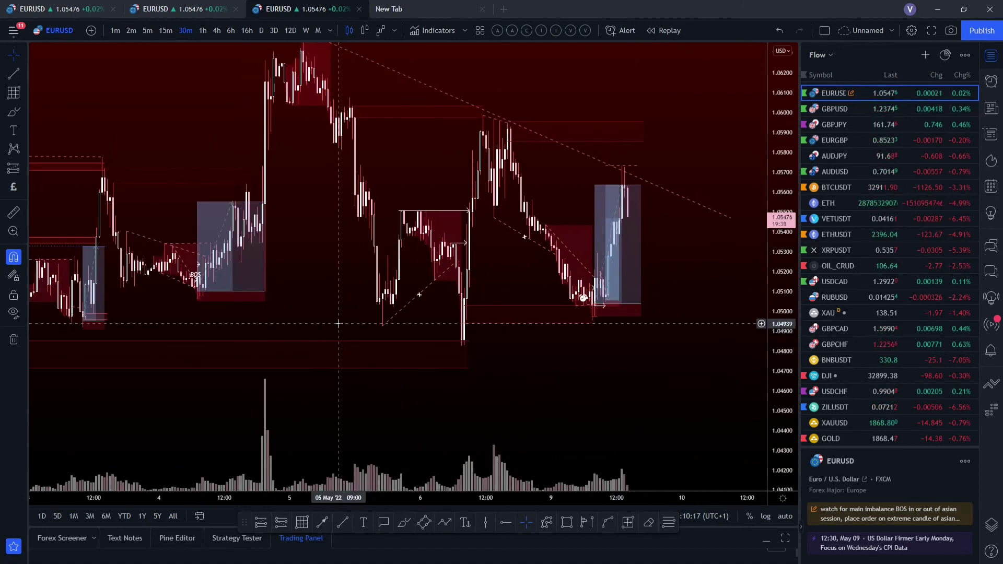
scroll(658, 306, "up", 3)
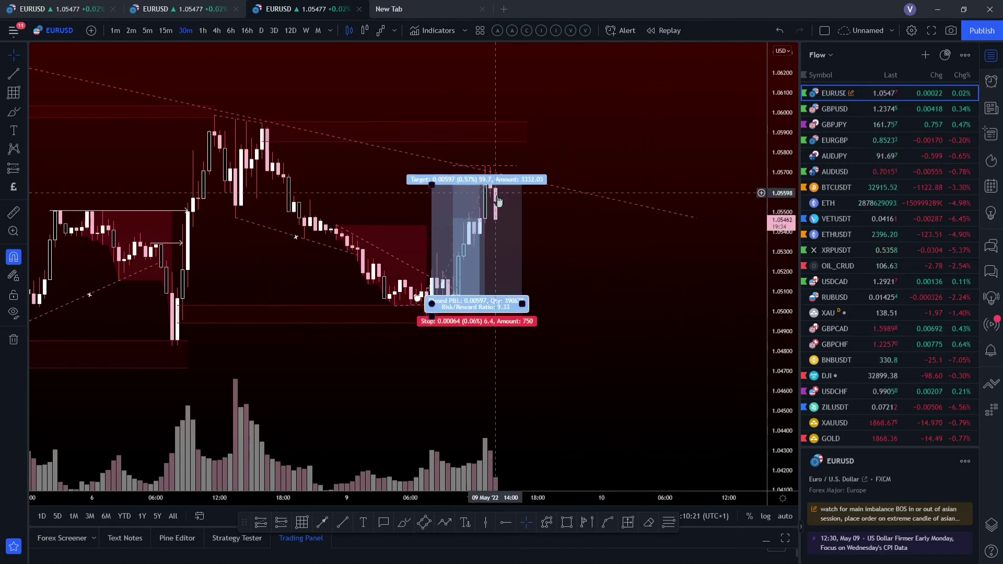
left_click_drag(578, 237, 582, 248)
scroll(583, 247, "down", 5)
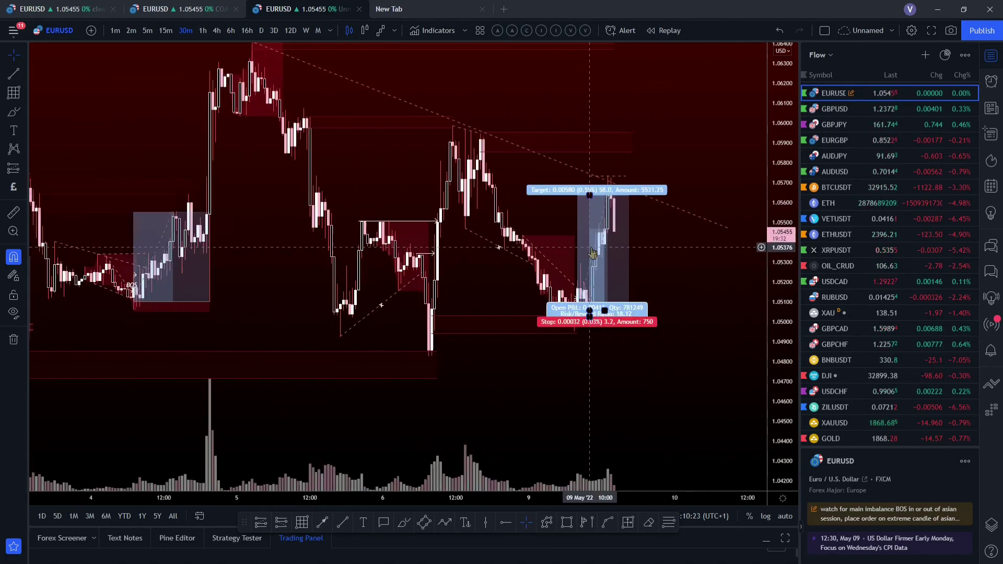
scroll(592, 250, "up", 4)
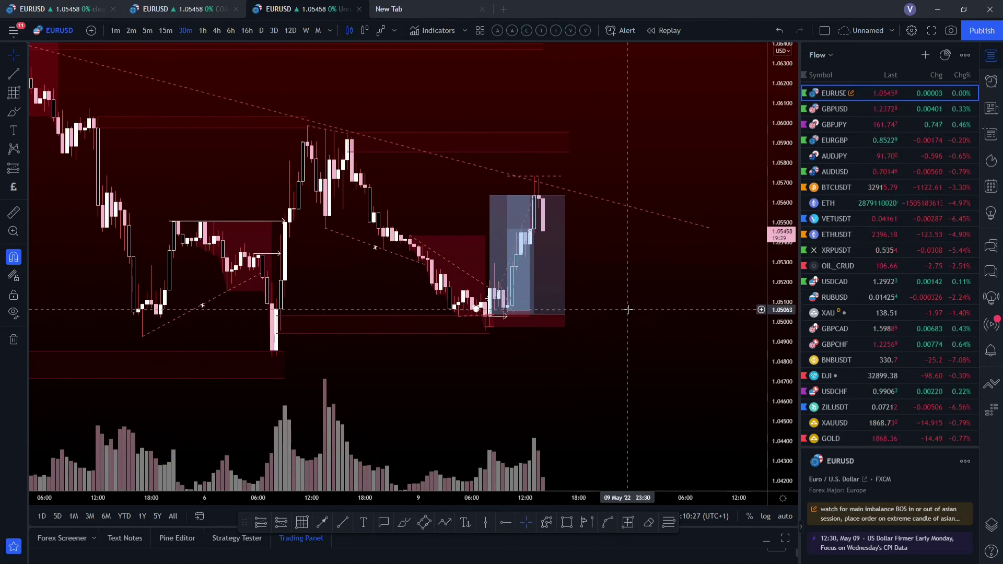
Pan back to the 28 April low and select the large zone rectangle.
left_click_drag(628, 310, 587, 363)
scroll(629, 278, "down", 2)
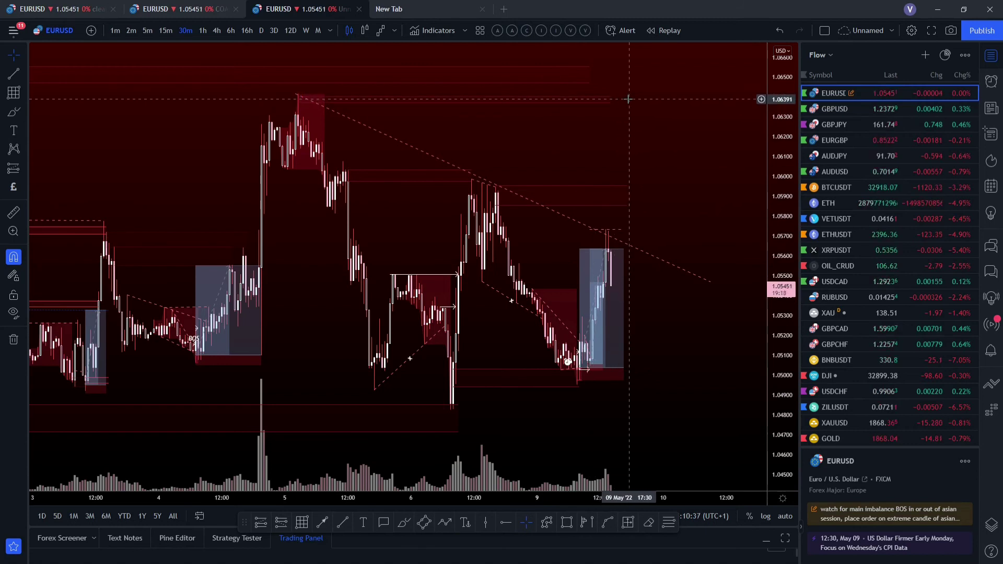
scroll(609, 139, "up", 3)
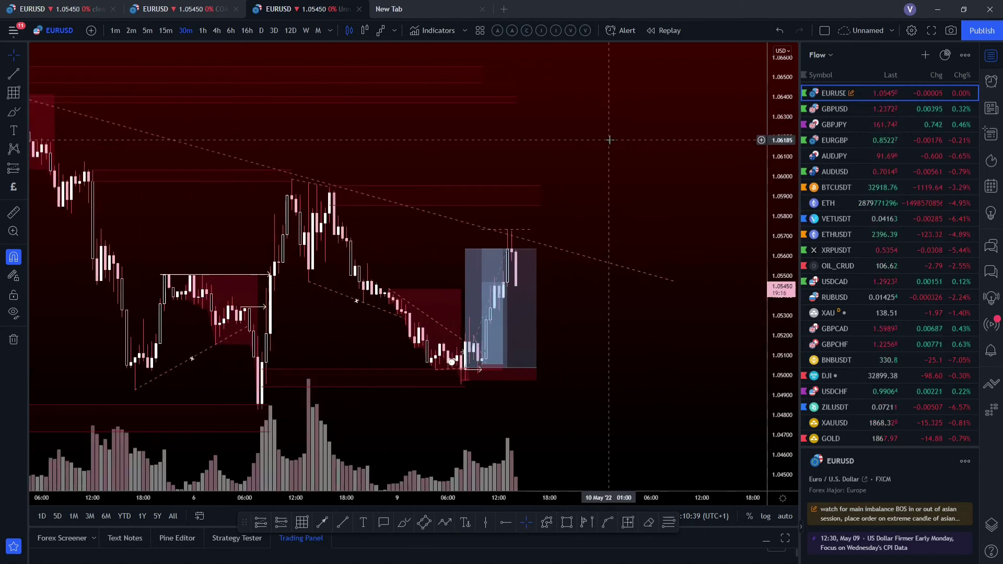
scroll(608, 134, "down", 3)
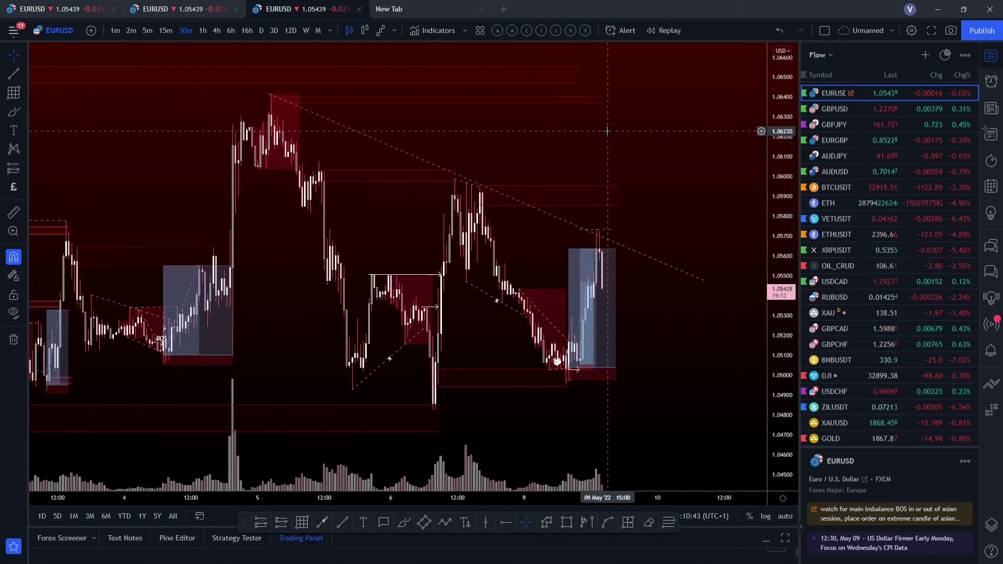
scroll(607, 131, "up", 5)
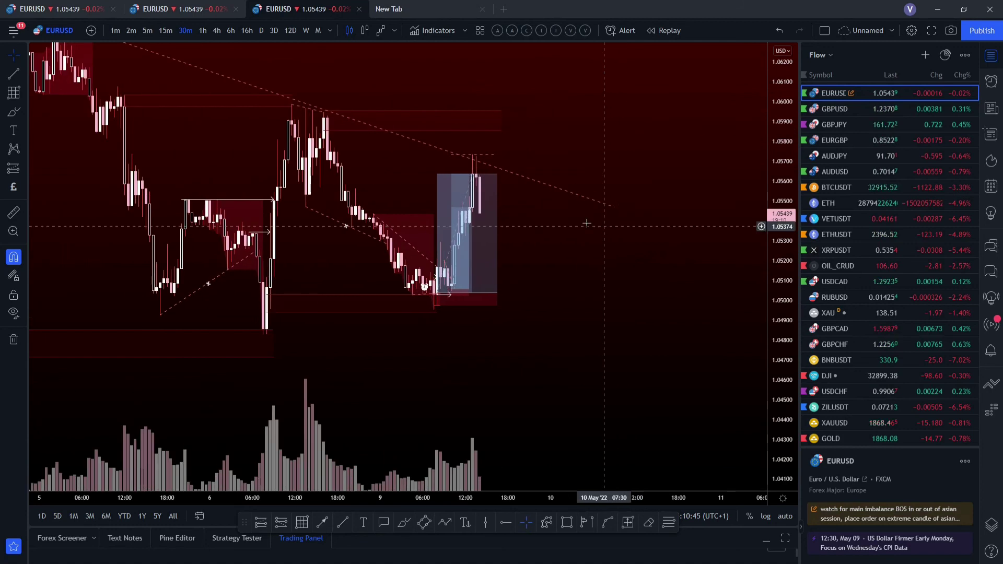
scroll(564, 253, "up", 3)
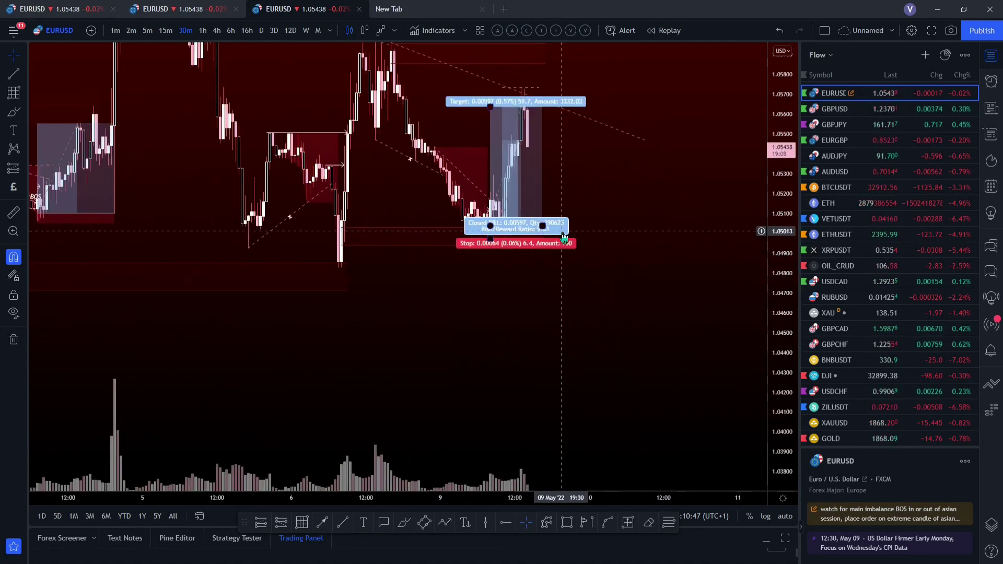
scroll(609, 294, "down", 5)
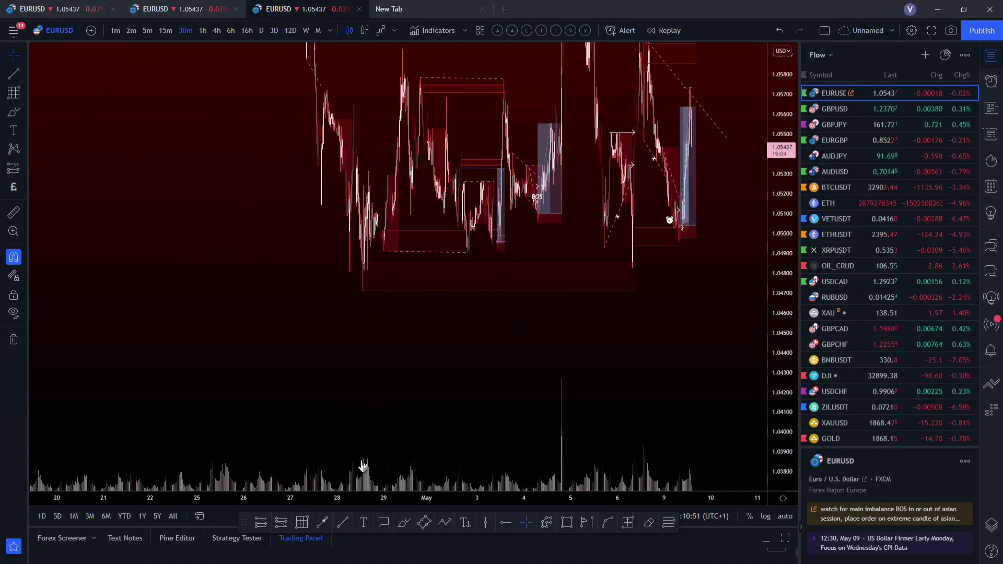
left_click(363, 290)
Draw a trend line from the 28 April low near 1.0471 to around 11 May.
left_click(343, 523)
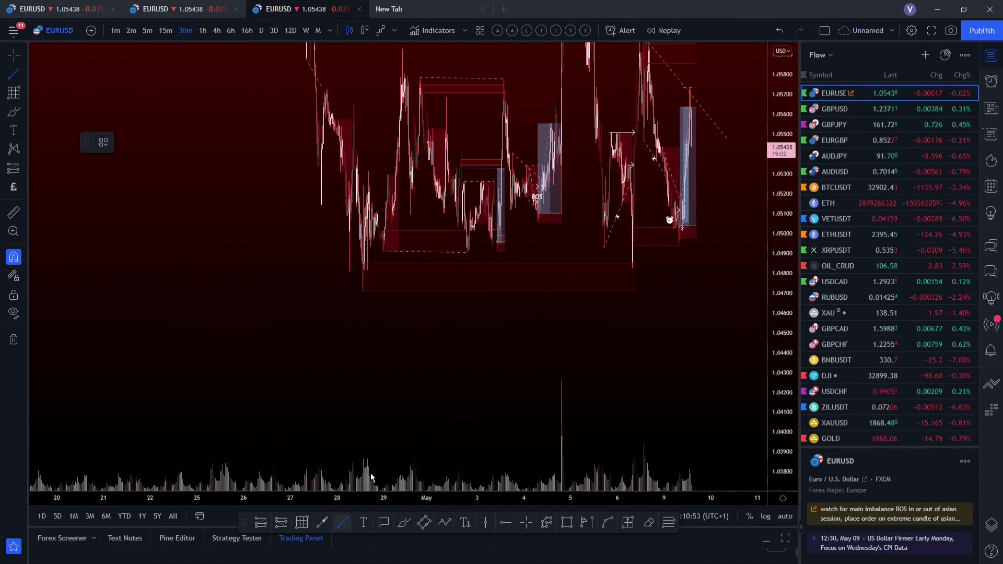
left_click(362, 291)
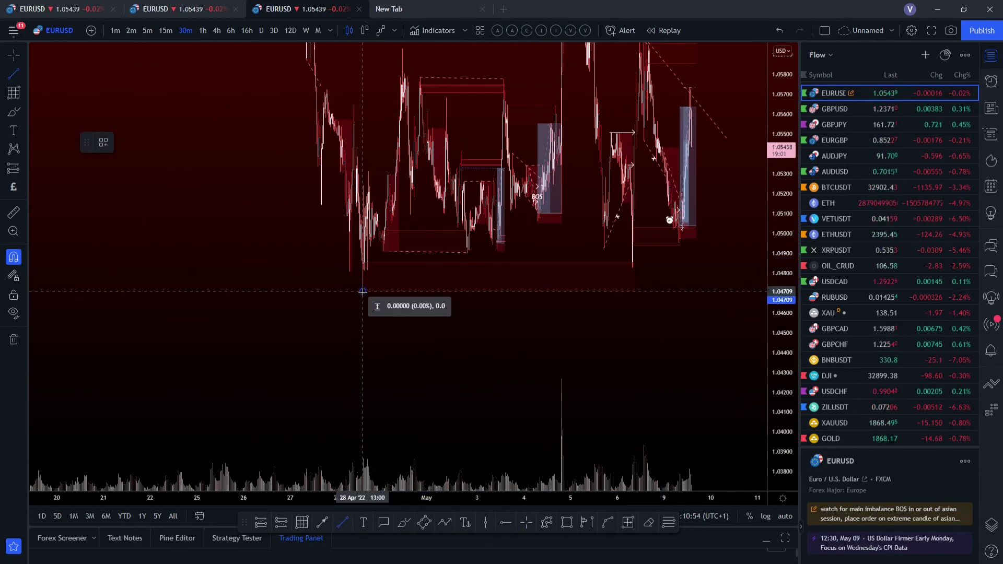
left_click(759, 258)
scroll(640, 305, "up", 5)
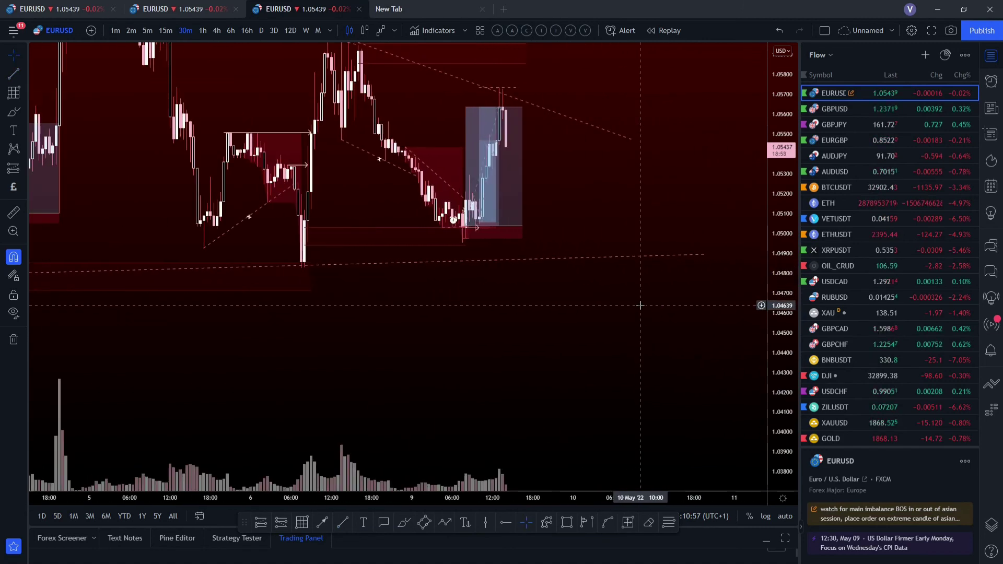
scroll(640, 301, "up", 3)
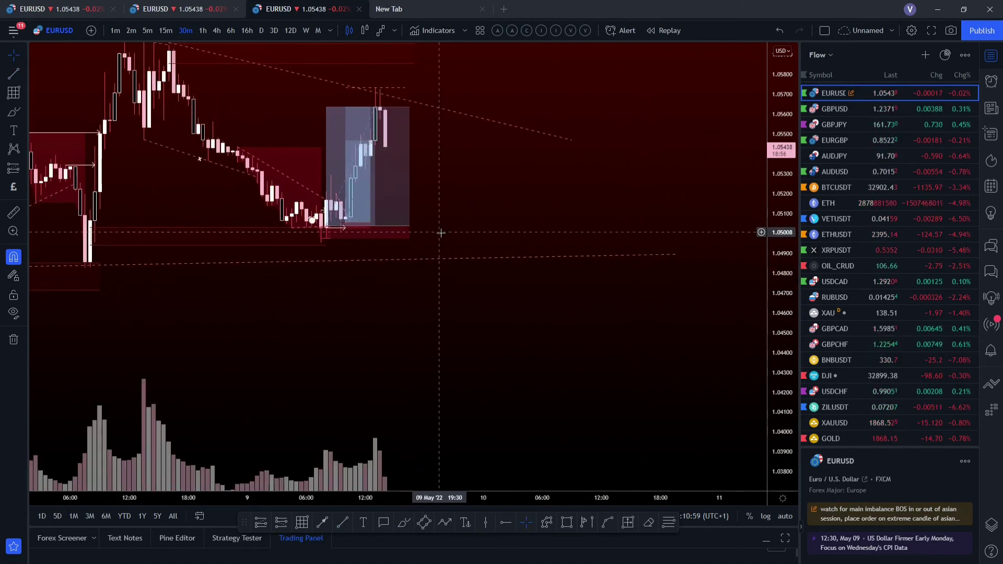
scroll(450, 243, "down", 5)
scroll(465, 261, "up", 6)
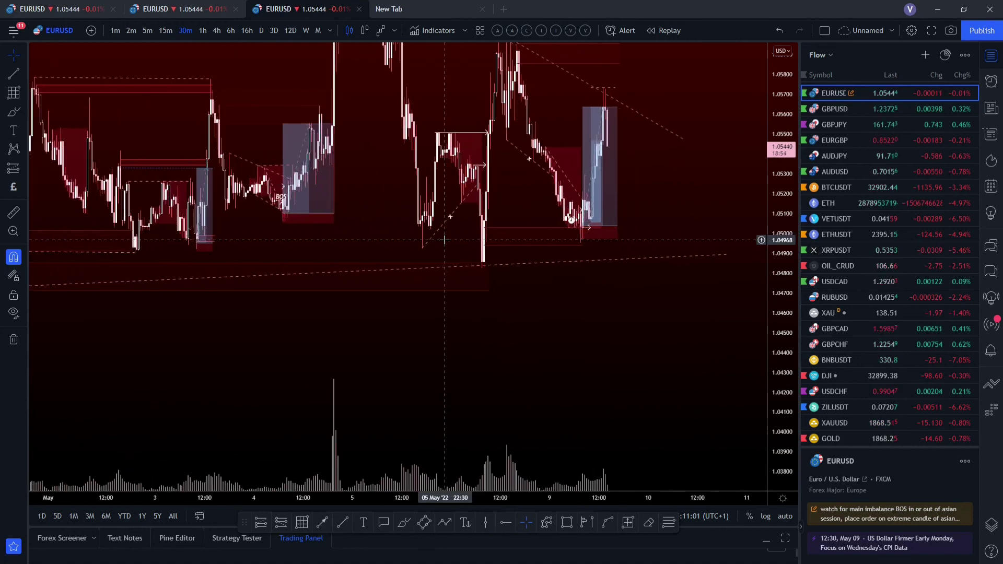